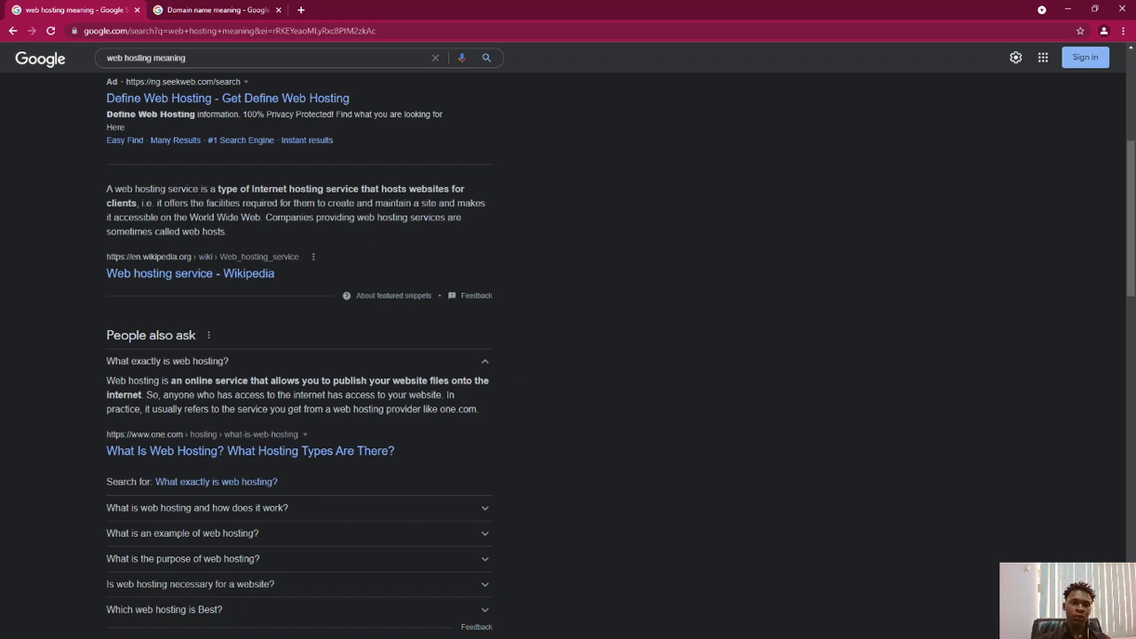
# - Change the Google search to 'web hosting services' and run it
pyautogui.click(312, 52)
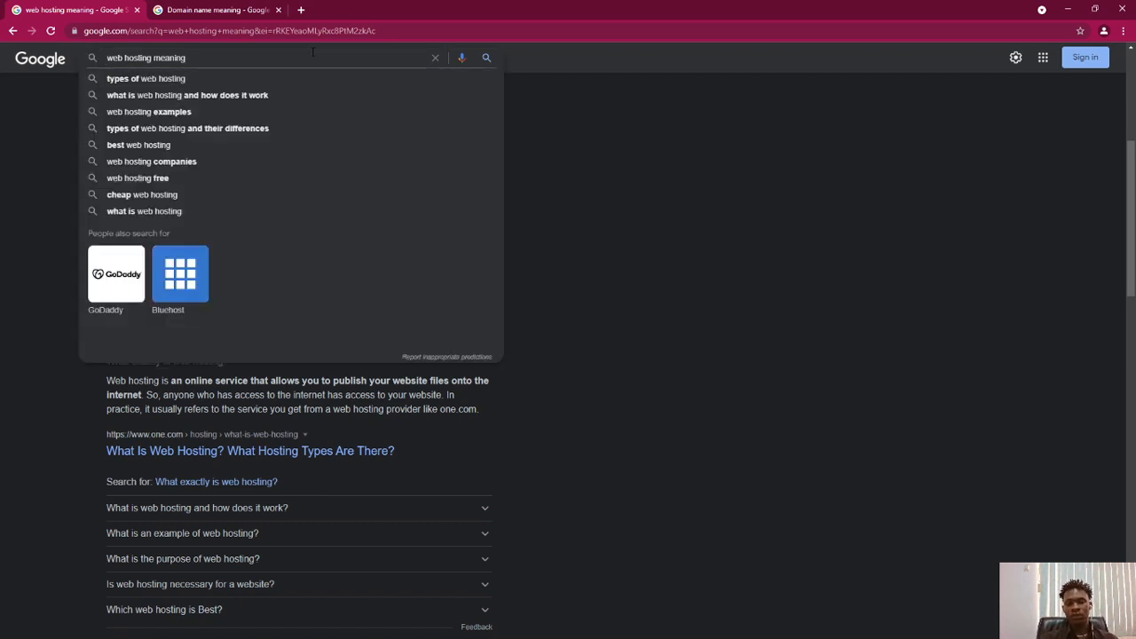
pyautogui.hotkey('ctrl', 'shift', 'Left')
pyautogui.write('servic')
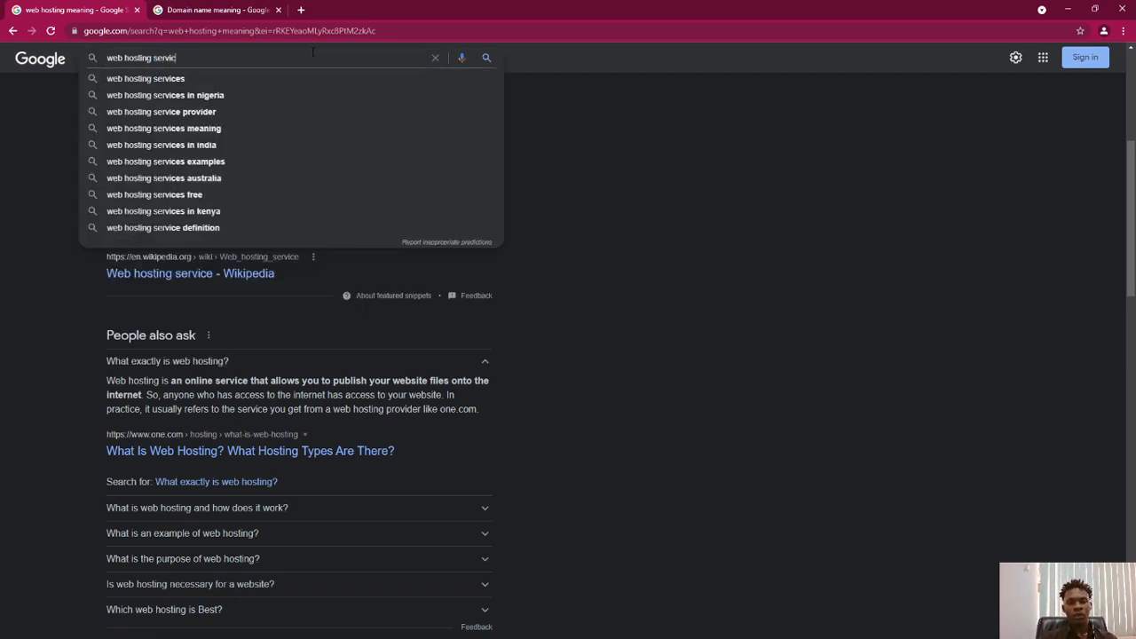
pyautogui.write('es')
pyautogui.press('Return')
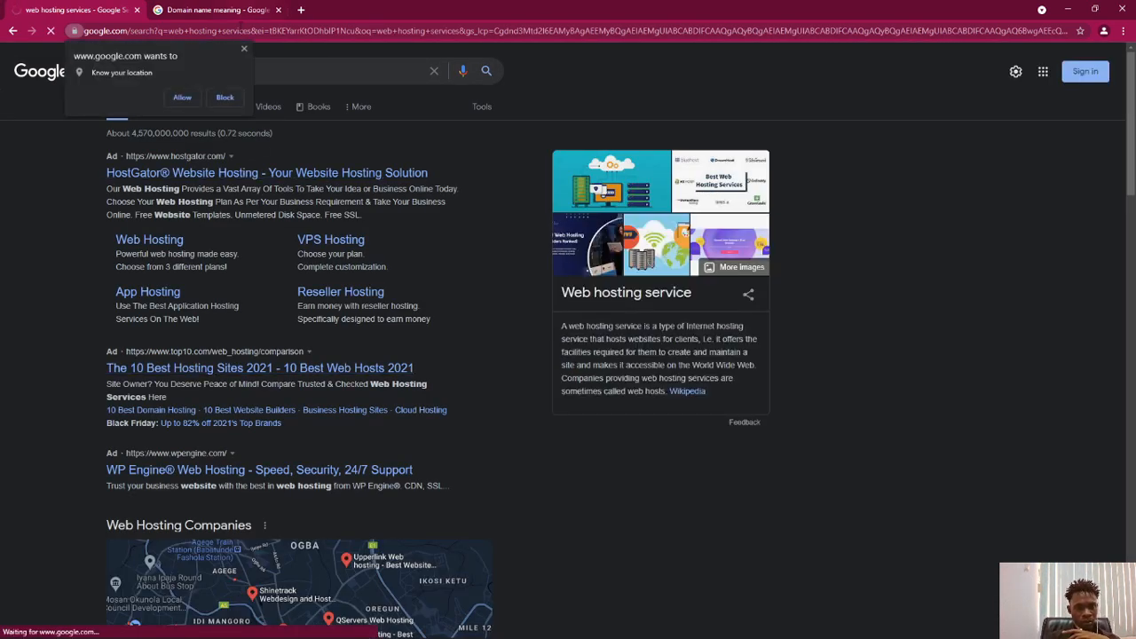
# - Dismiss the location prompt and scroll through Top10.com's Best Web Hosting Services of 2021 list
pyautogui.click(244, 48)
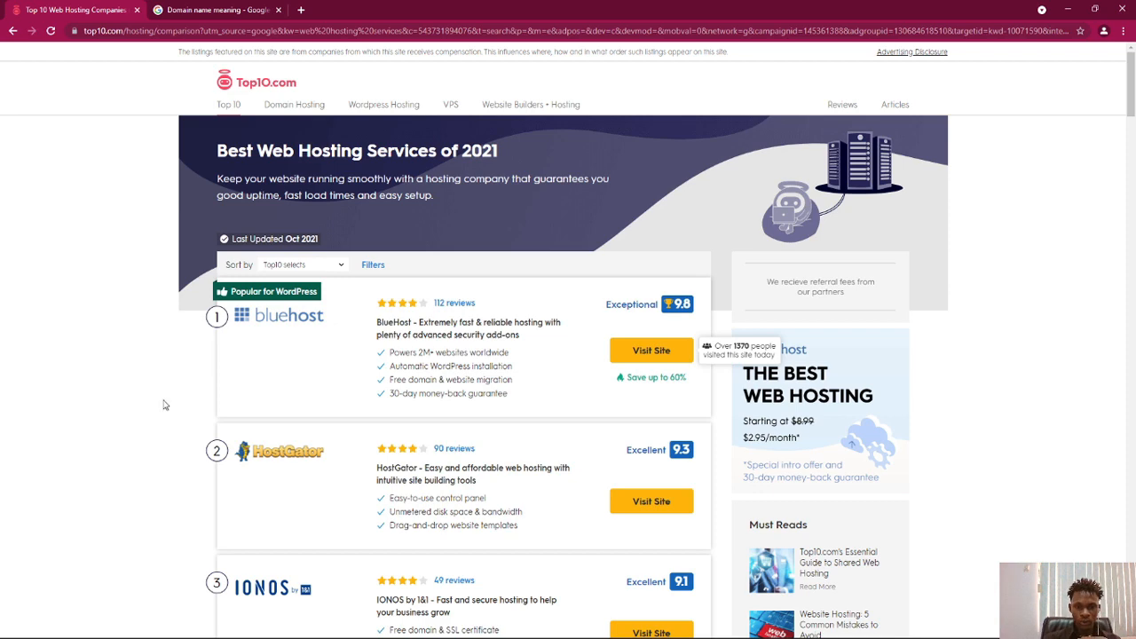
pyautogui.scroll(-2, 175, 465)
pyautogui.scroll(-3, 175, 465)
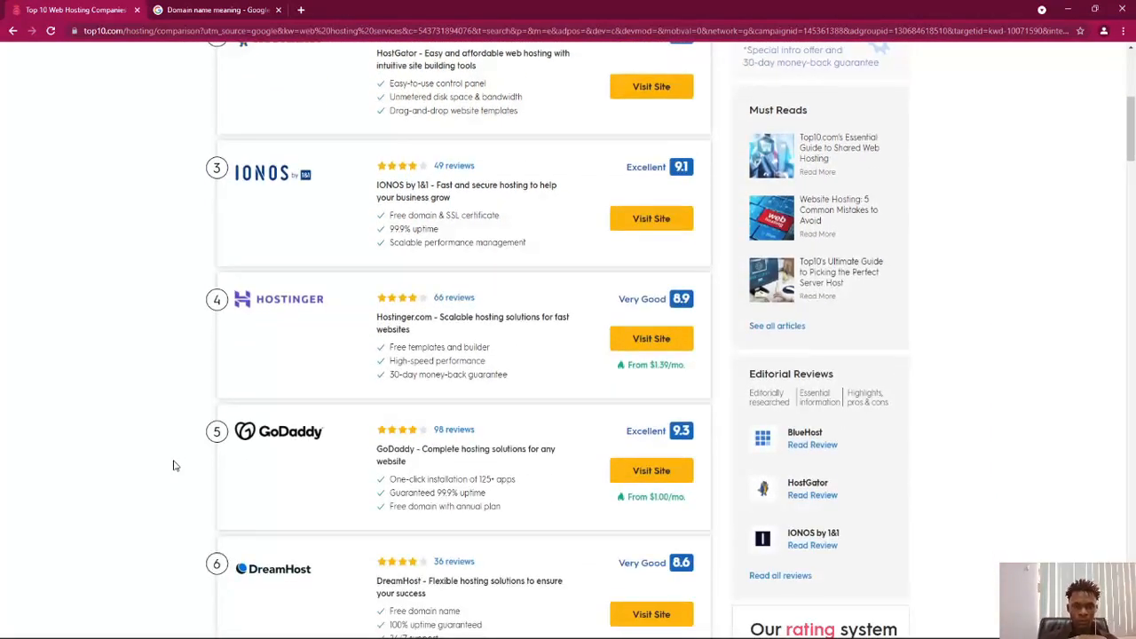
pyautogui.scroll(-5, 175, 465)
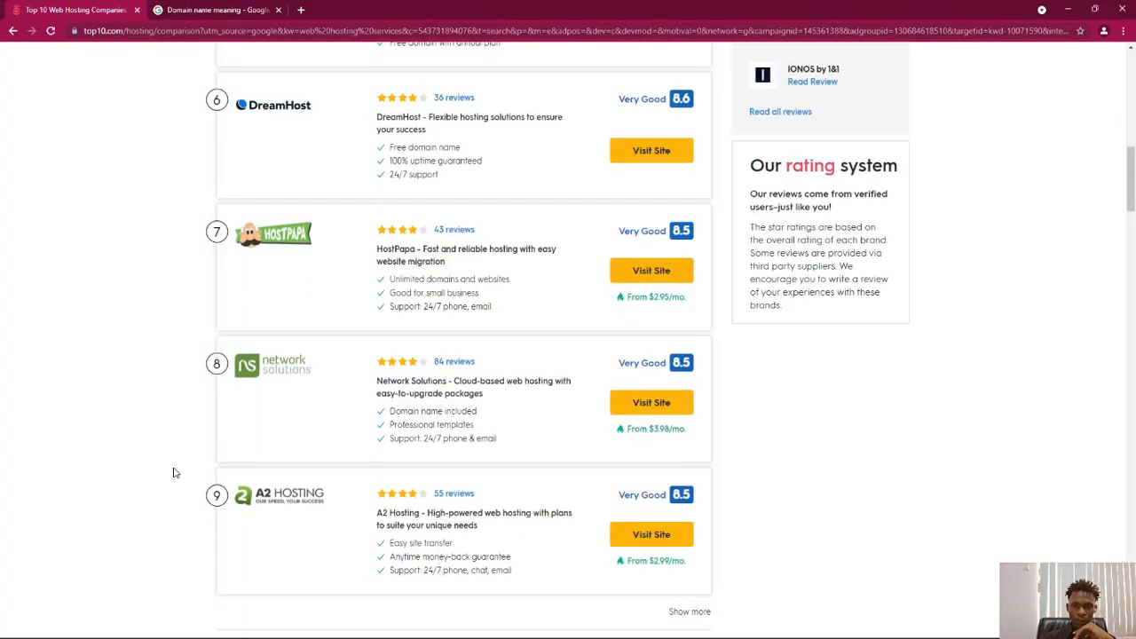
pyautogui.scroll(-2, 174, 470)
pyautogui.scroll(6, 175, 457)
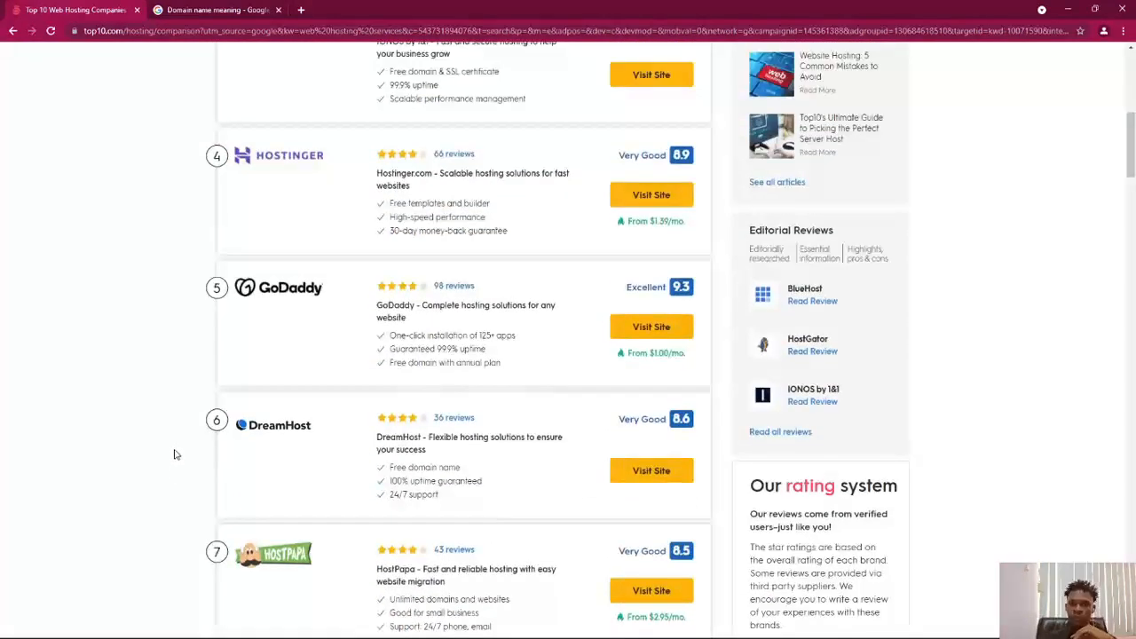
pyautogui.scroll(6, 178, 393)
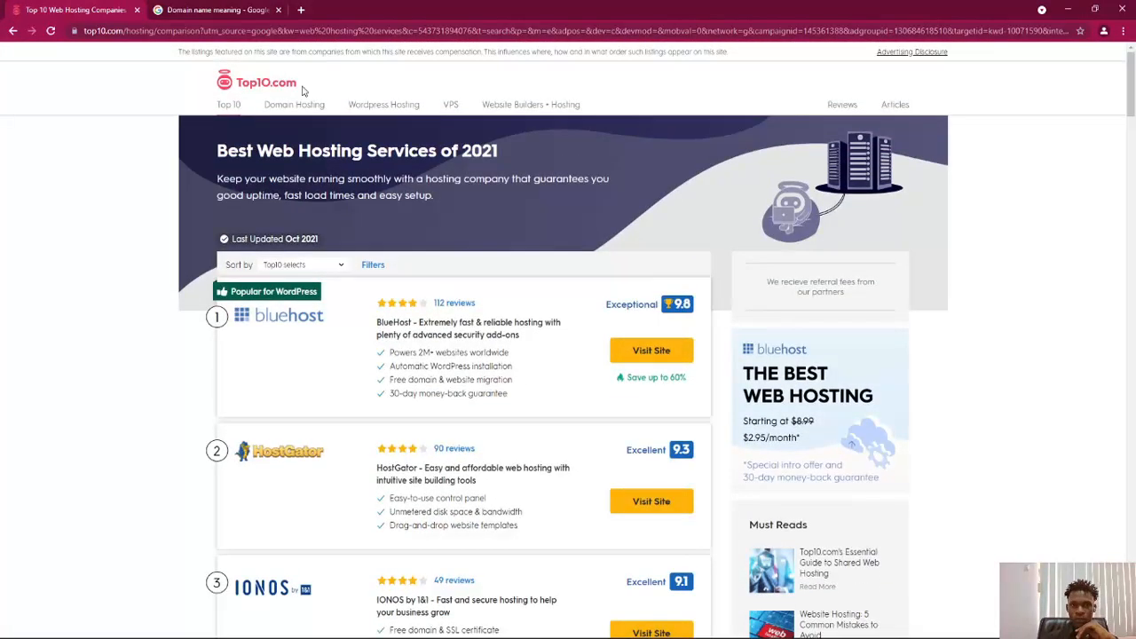
pyautogui.click(317, 31)
# - Visit namecheap.com, then search Google for 'qservers' in a new tab and scroll the results
pyautogui.write('na')
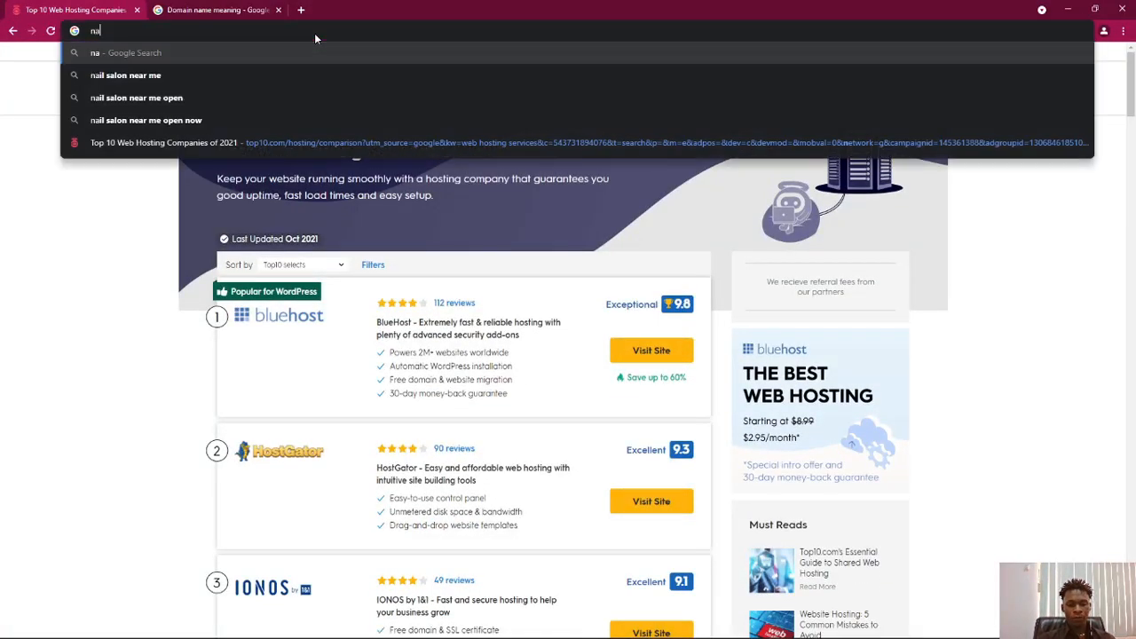
pyautogui.write('mecheap')
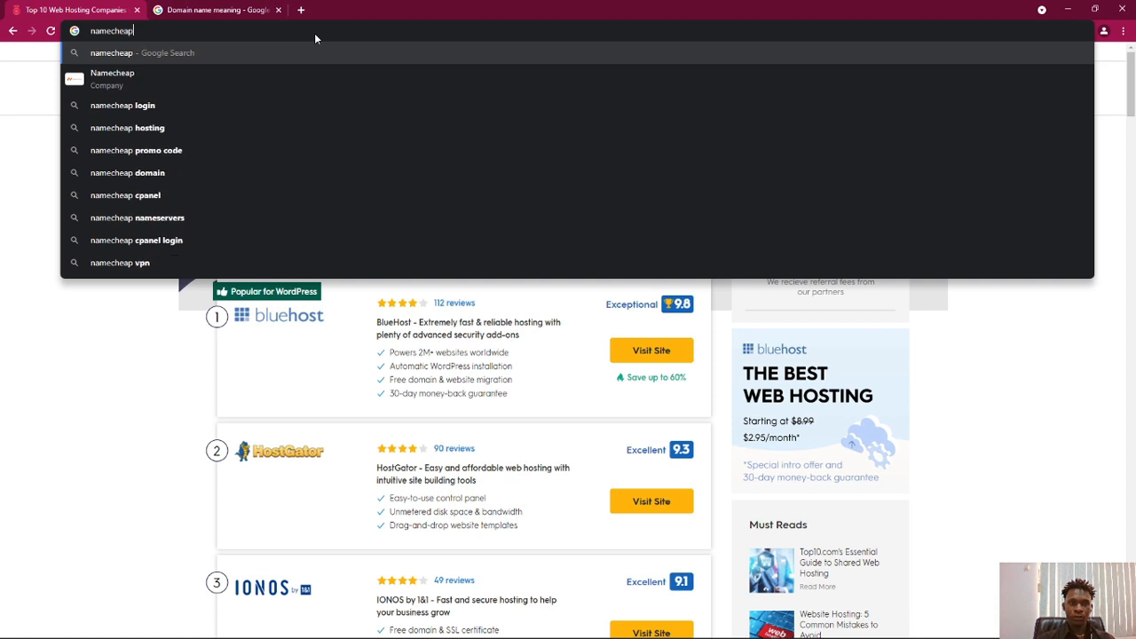
pyautogui.write('.com')
pyautogui.press('Return')
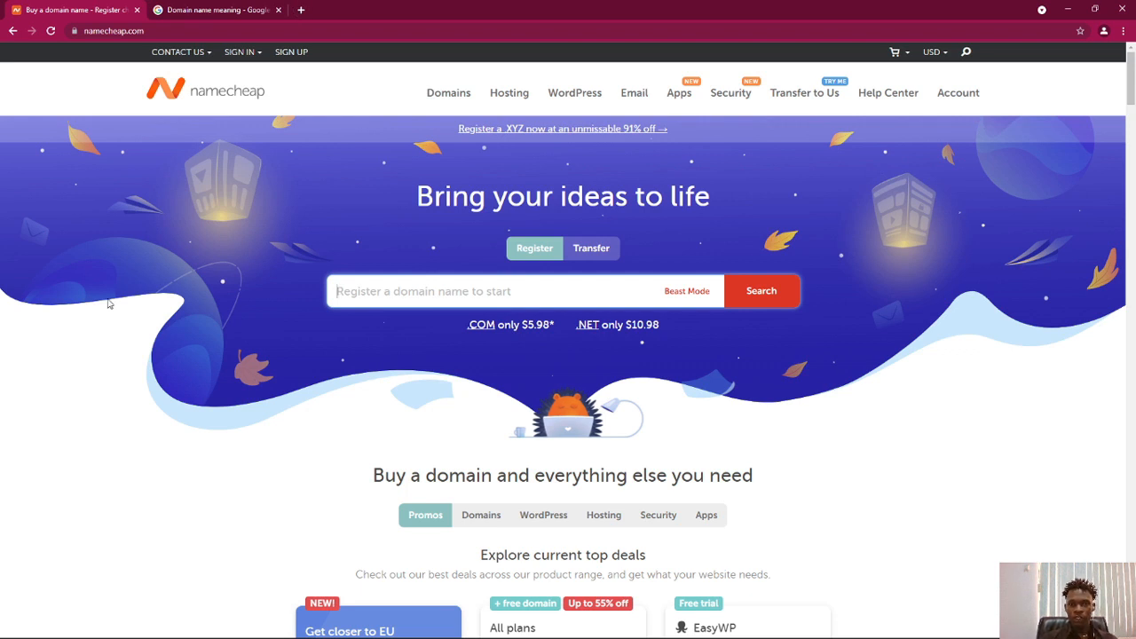
pyautogui.click(299, 10)
pyautogui.click(306, 32)
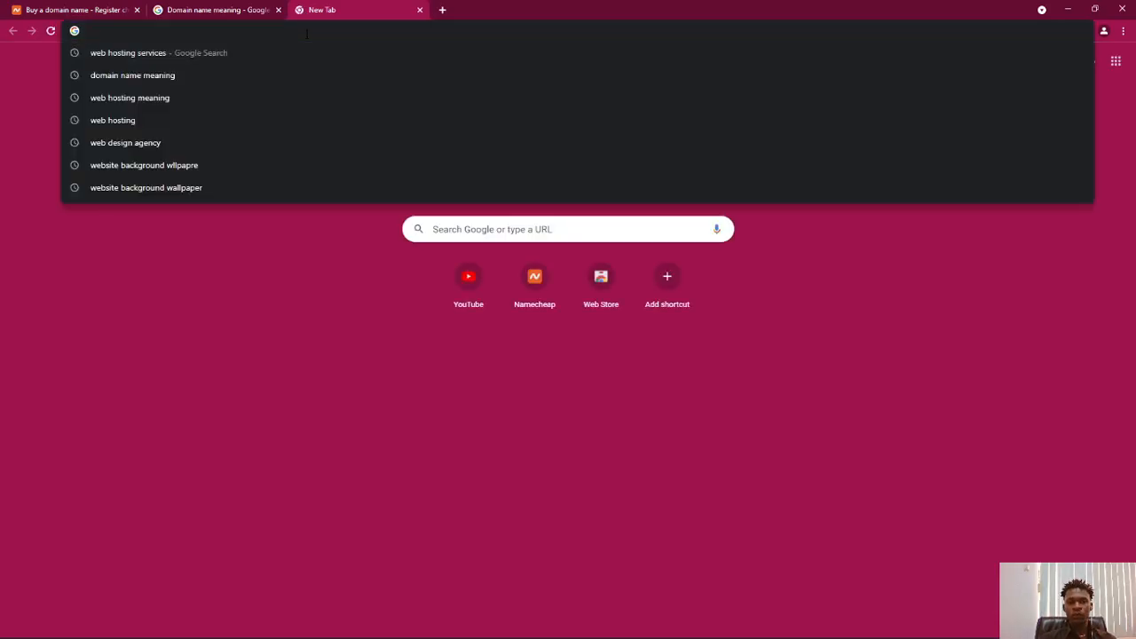
pyautogui.write('qse')
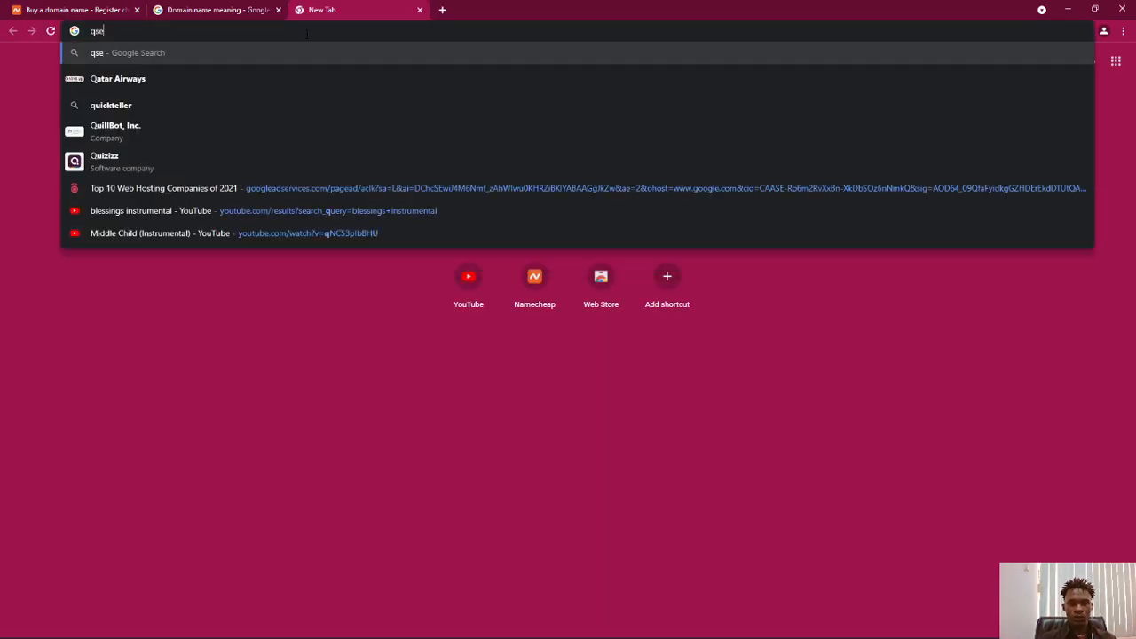
pyautogui.write('rver')
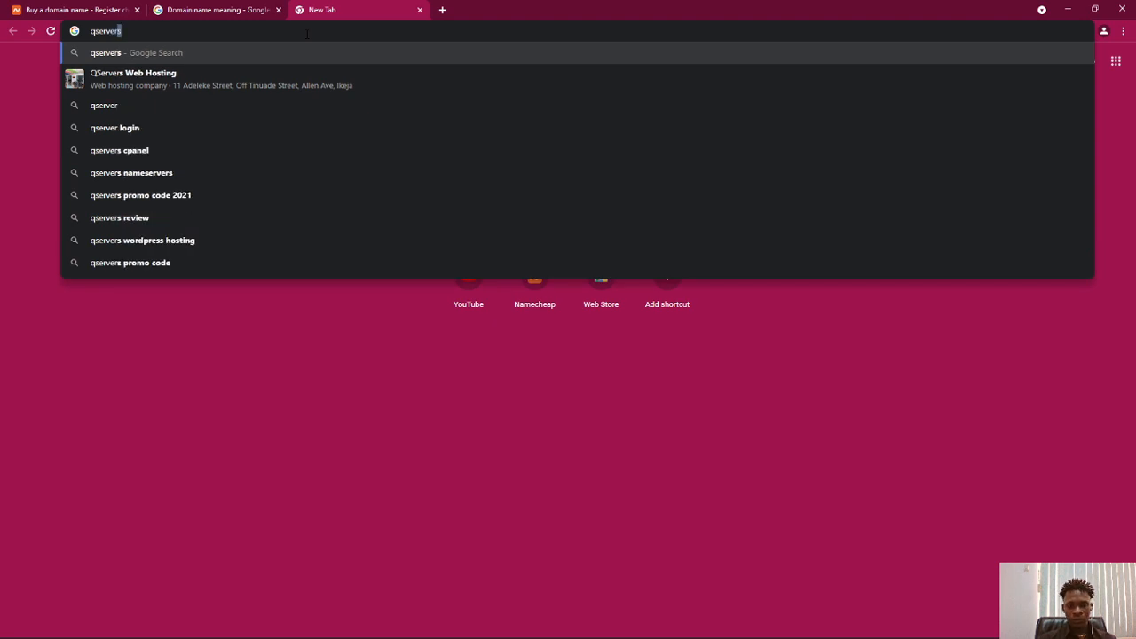
pyautogui.write('s')
pyautogui.press('Return')
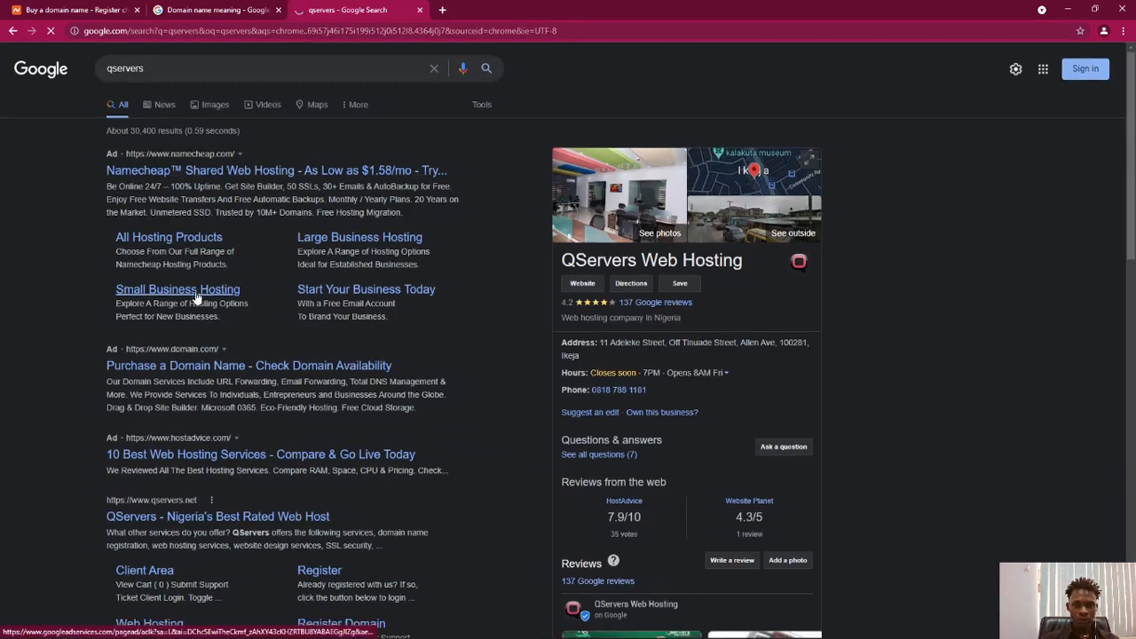
pyautogui.scroll(-1, 197, 299)
pyautogui.scroll(-1, 197, 299)
pyautogui.scroll(-1, 197, 302)
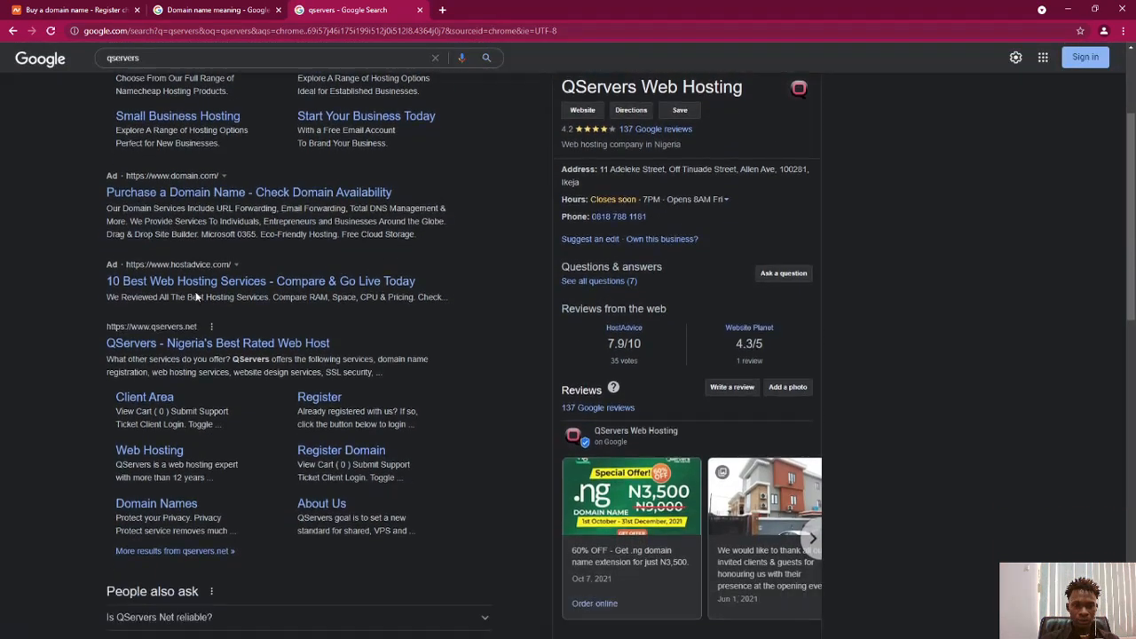
# - Go to the QServers site from the results and choose Hosting > Website Hosting
pyautogui.click(197, 346)
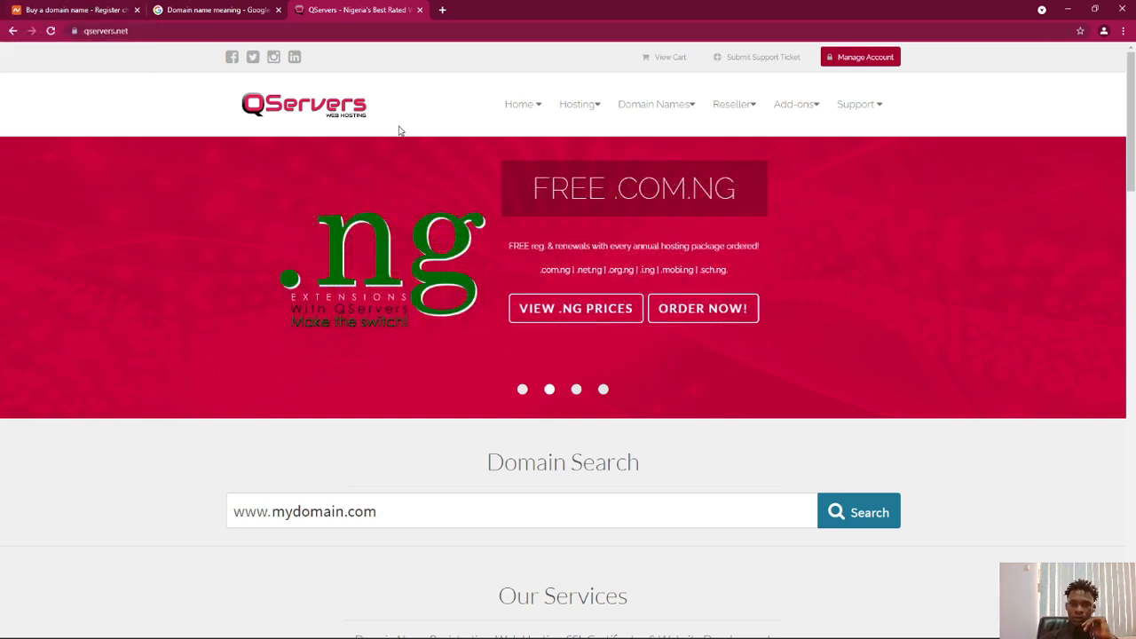
pyautogui.click(578, 108)
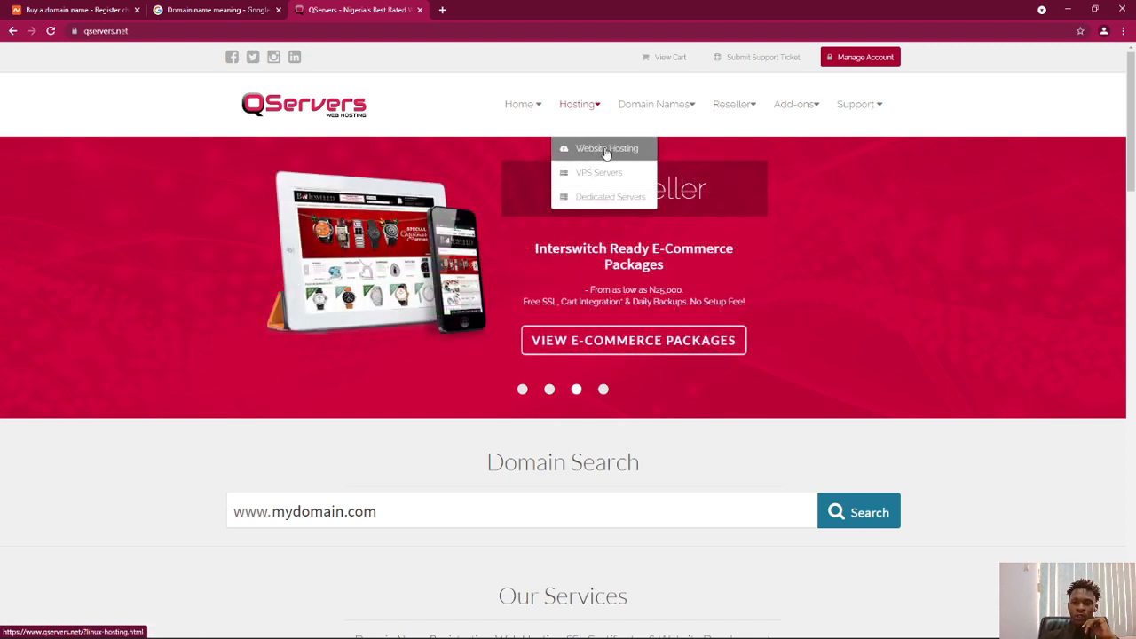
pyautogui.click(606, 151)
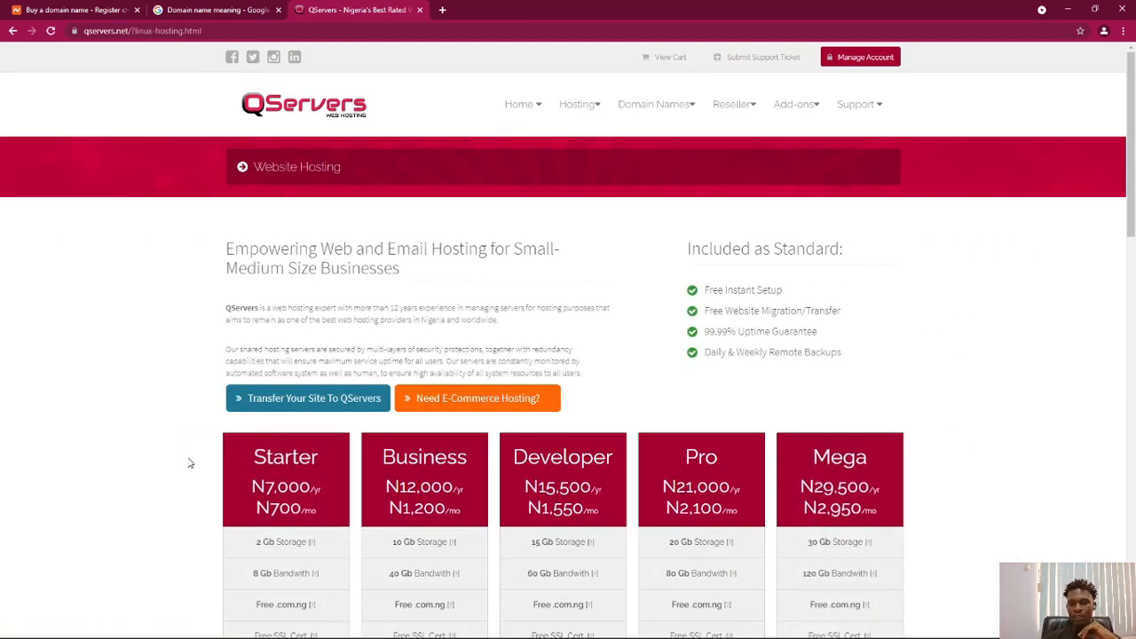
# - Scroll down to the plan feature rows, from Starter's 2 Gb storage up to Mega's 30 Gb
pyautogui.scroll(-4, 189, 461)
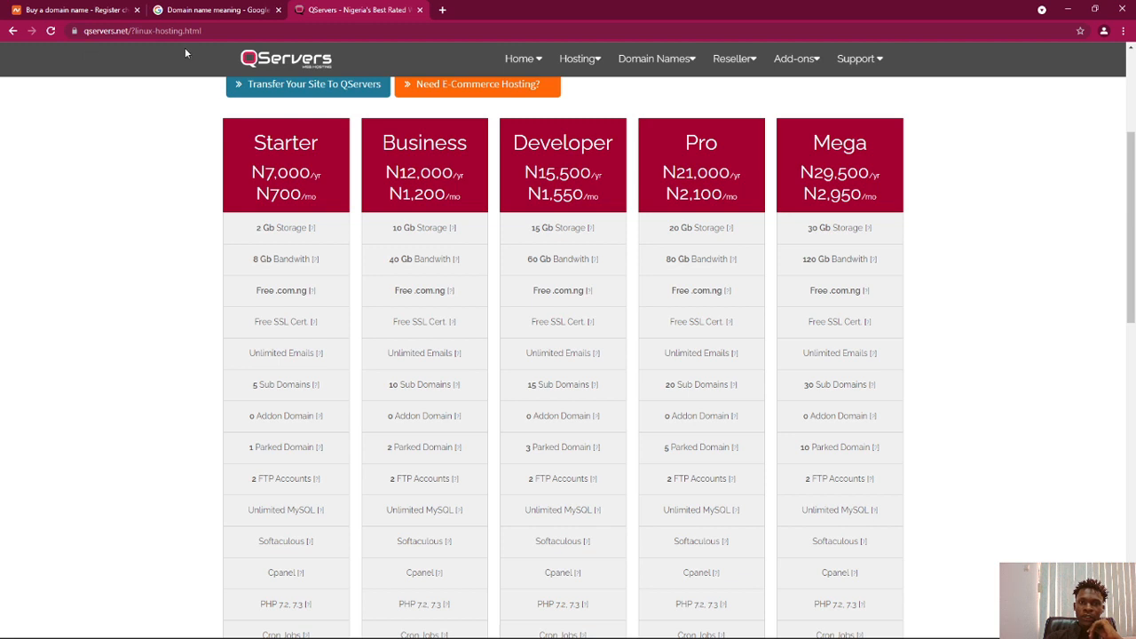
pyautogui.click(75, 31)
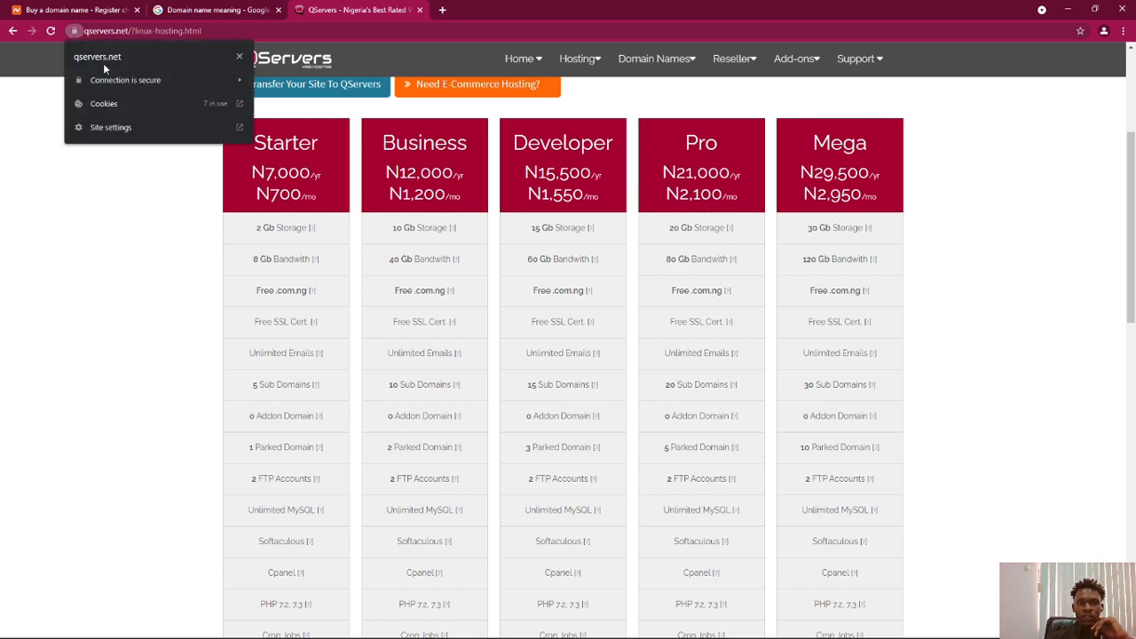
pyautogui.click(160, 167)
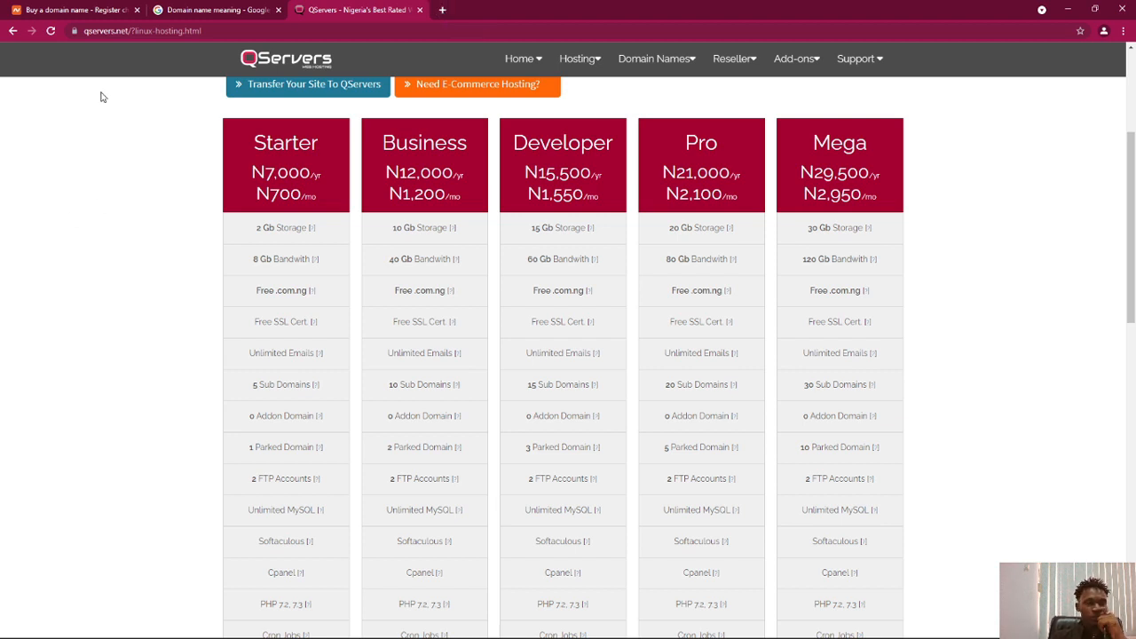
# - Scroll past the pricing table and choose Order Today to reach the Linux Web Hosting cart
pyautogui.scroll(-1, 102, 97)
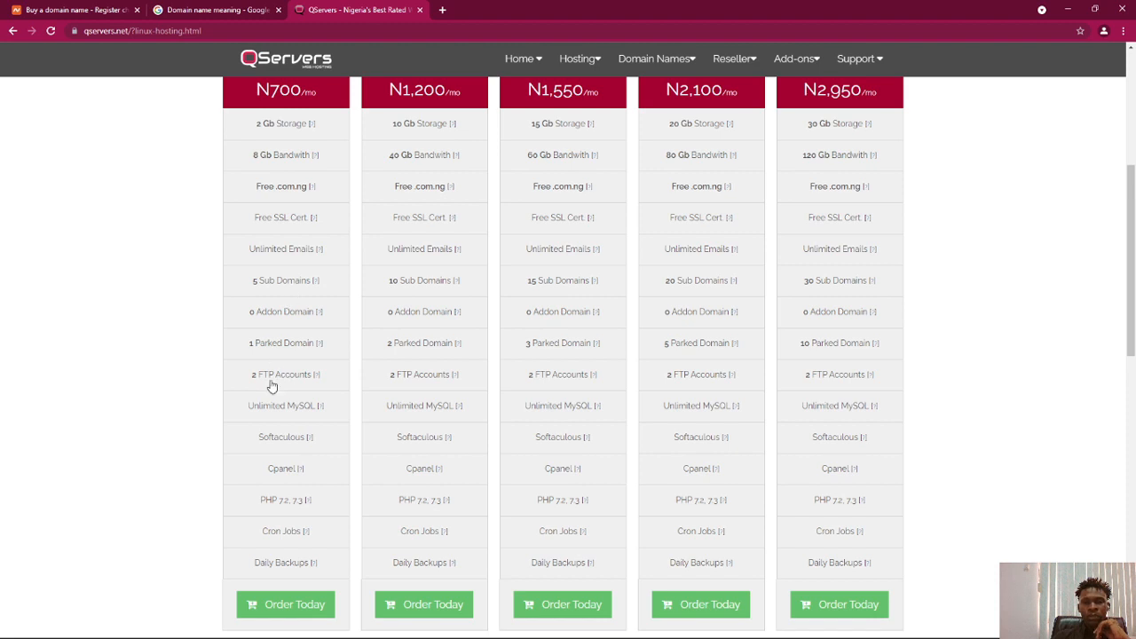
pyautogui.scroll(-1, 291, 357)
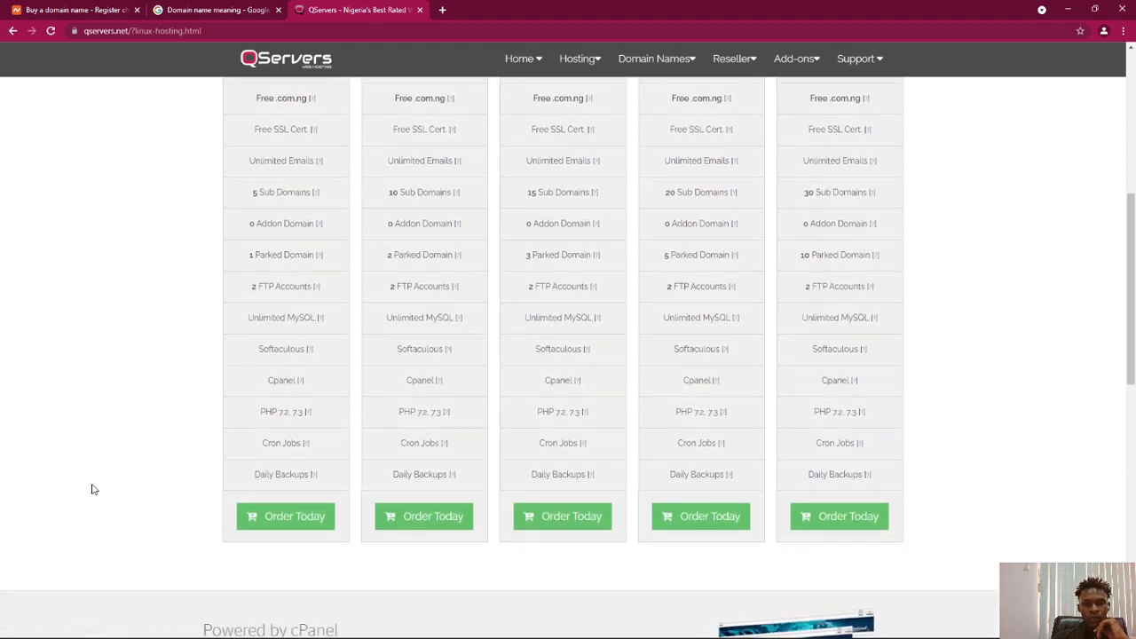
pyautogui.scroll(-1, 92, 488)
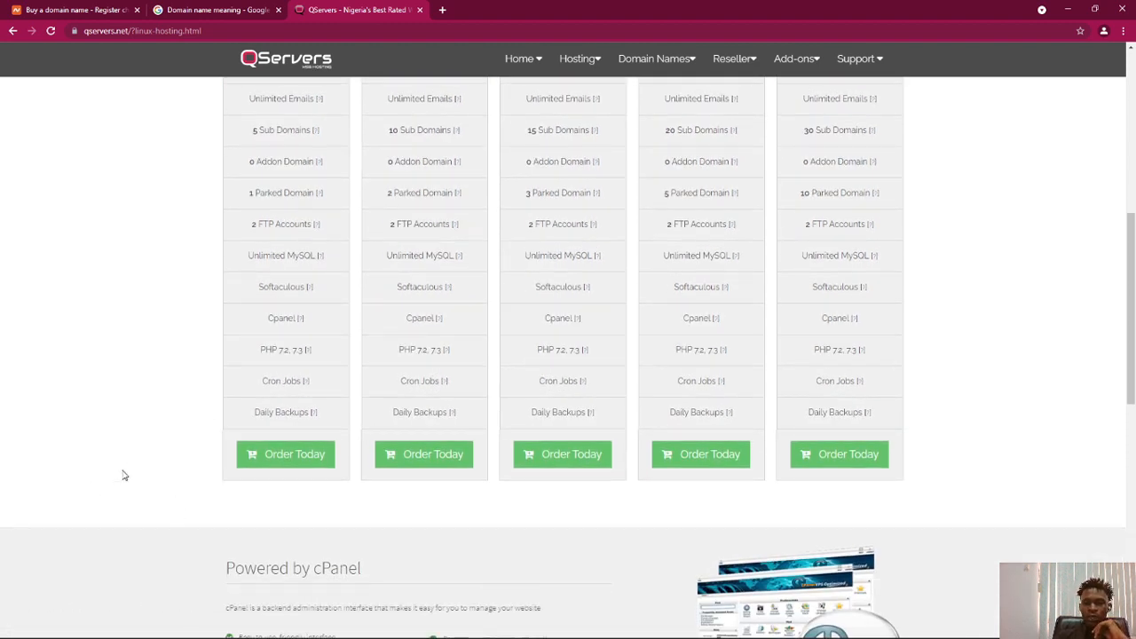
pyautogui.click(292, 468)
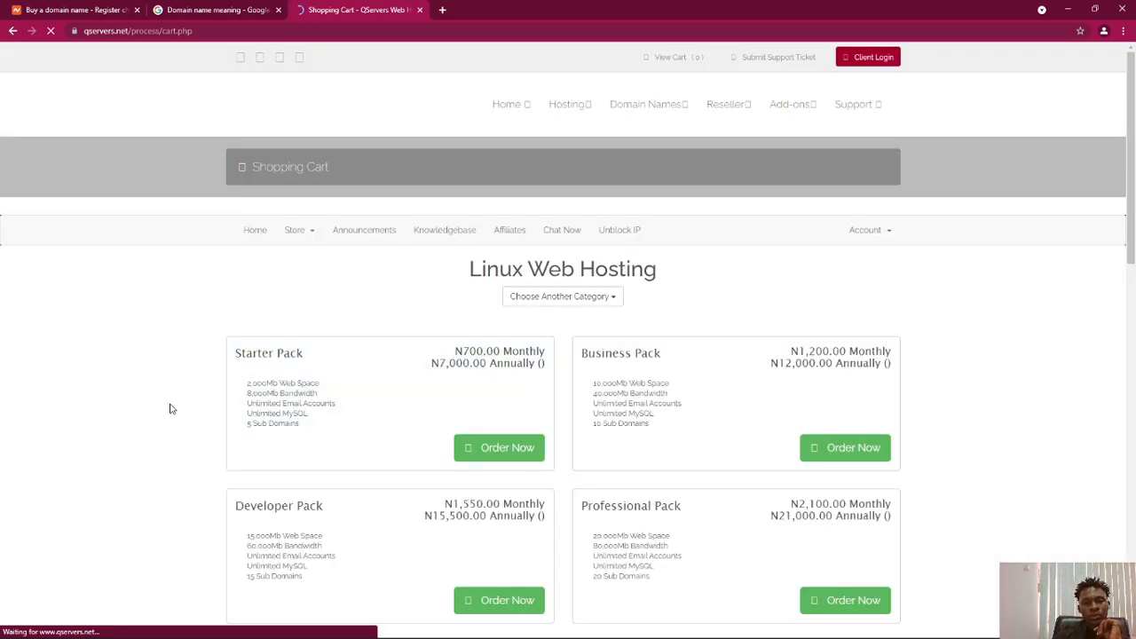
# - Choose the Starter Pack and request the new domain designacademy with the .com extension
pyautogui.click(503, 466)
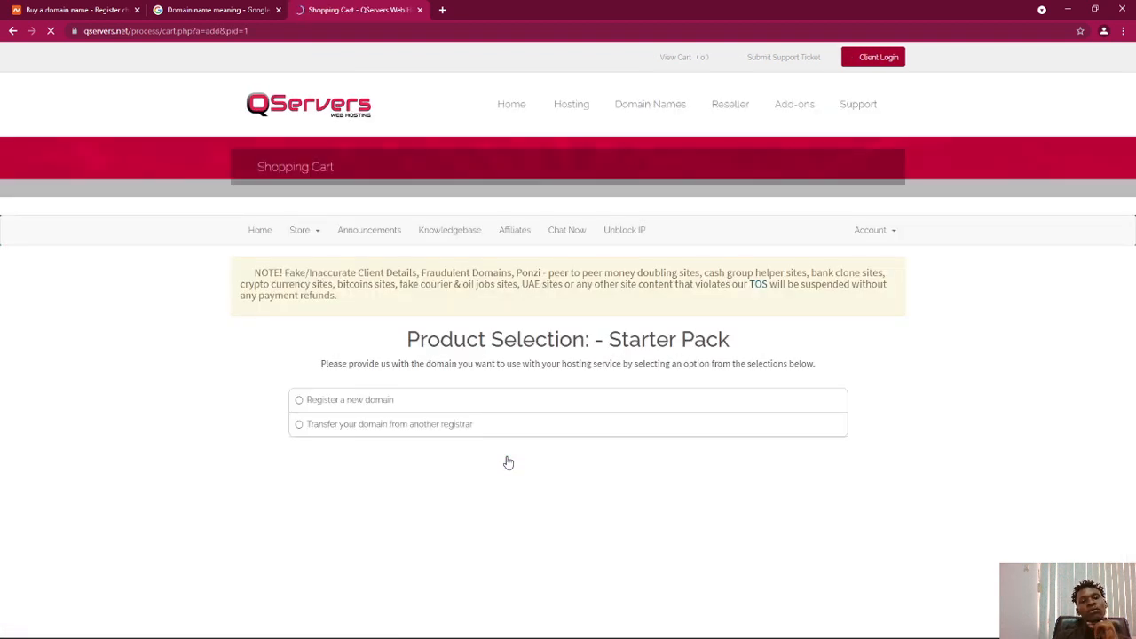
pyautogui.scroll(-1, 508, 463)
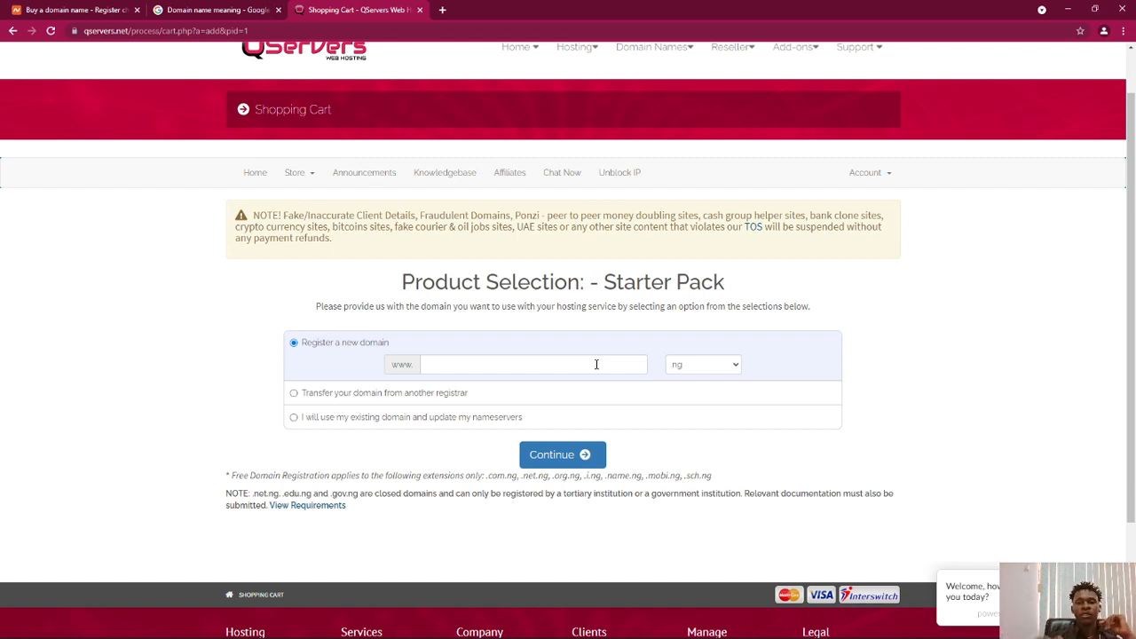
pyautogui.click(597, 364)
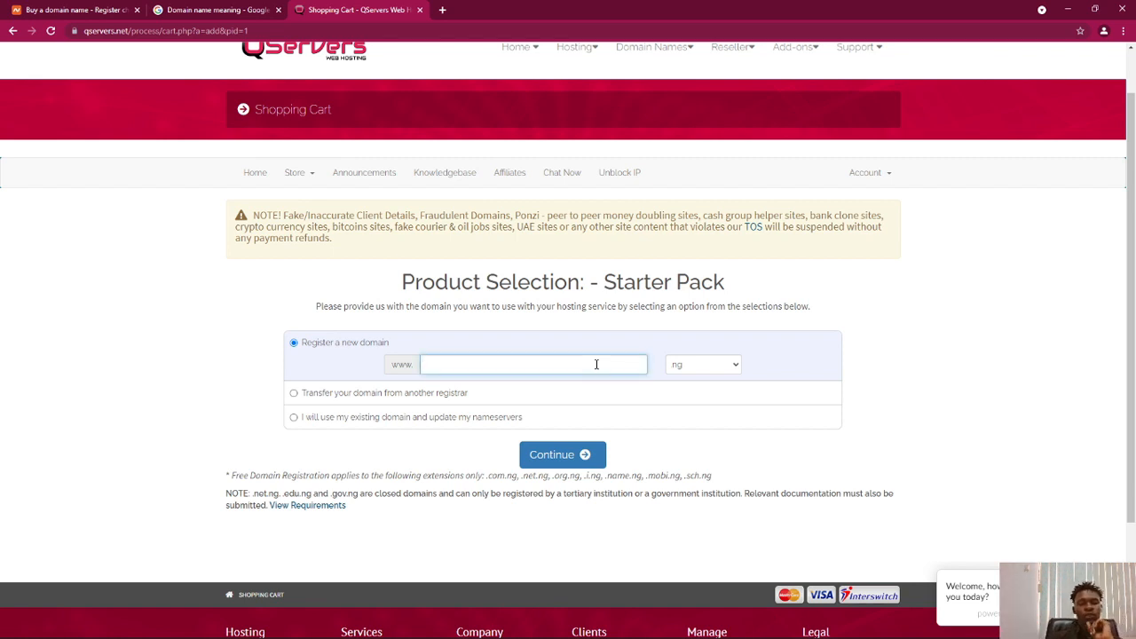
pyautogui.write('design')
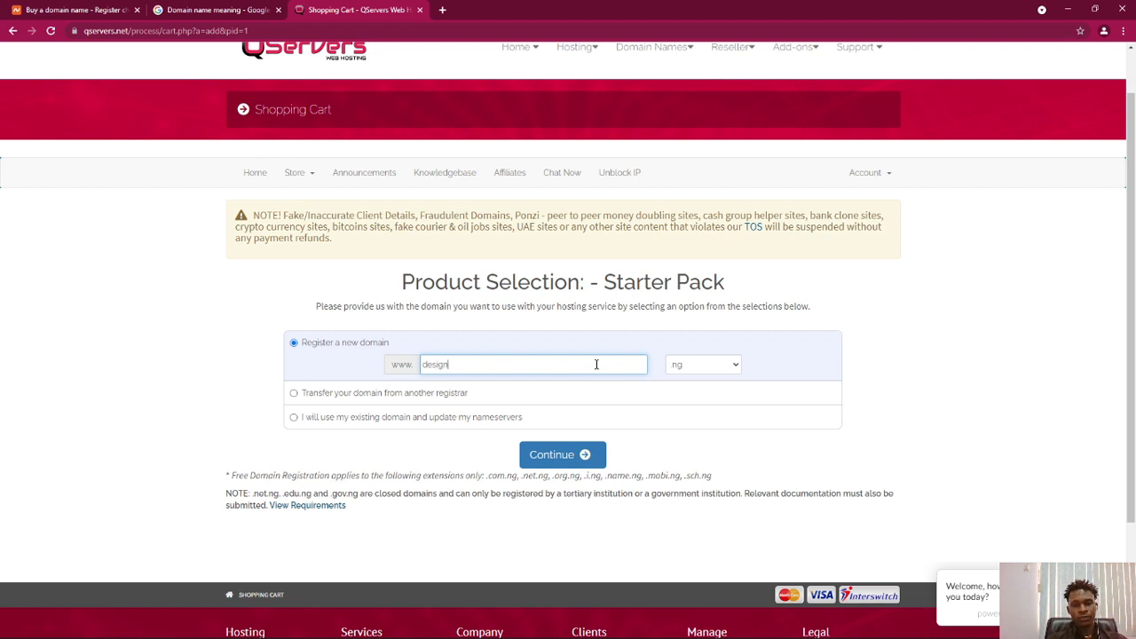
pyautogui.write('academy')
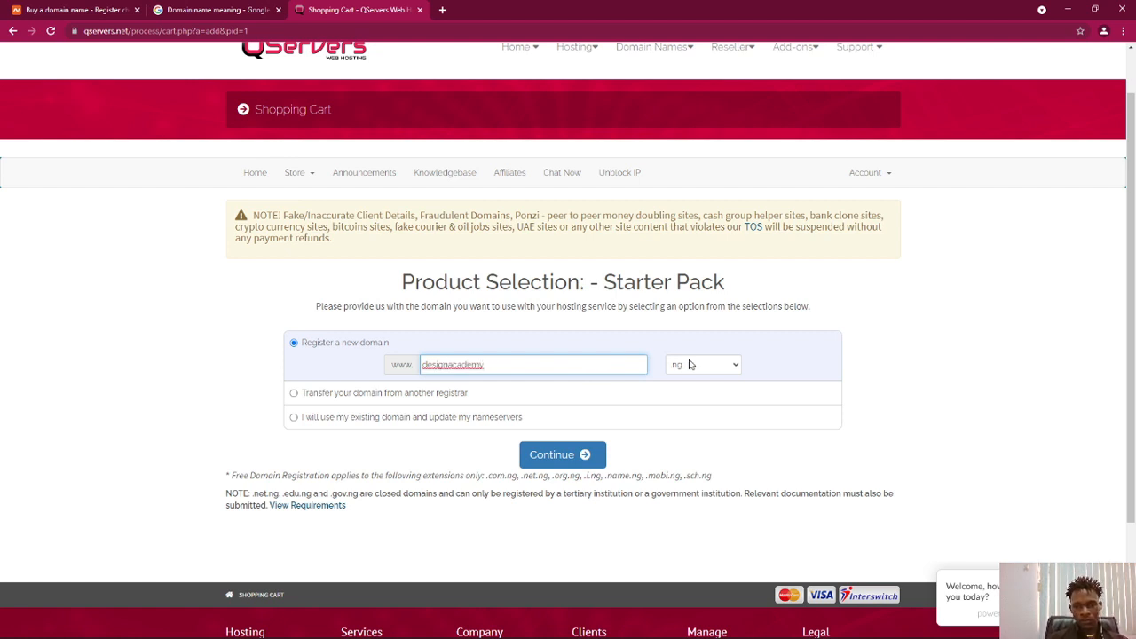
pyautogui.click(710, 365)
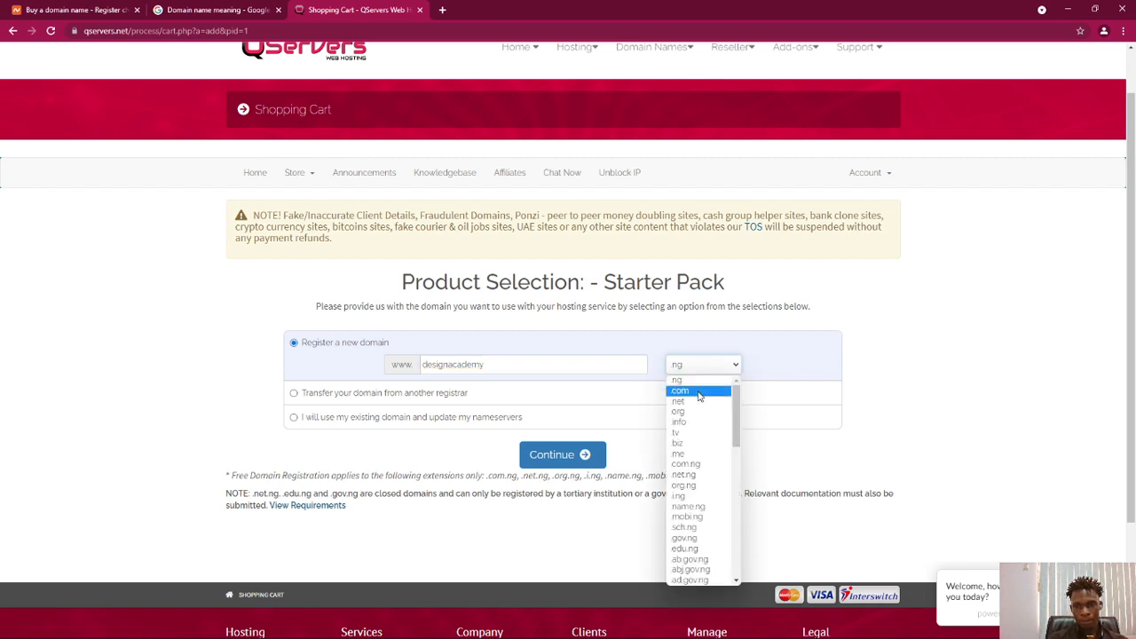
pyautogui.click(697, 390)
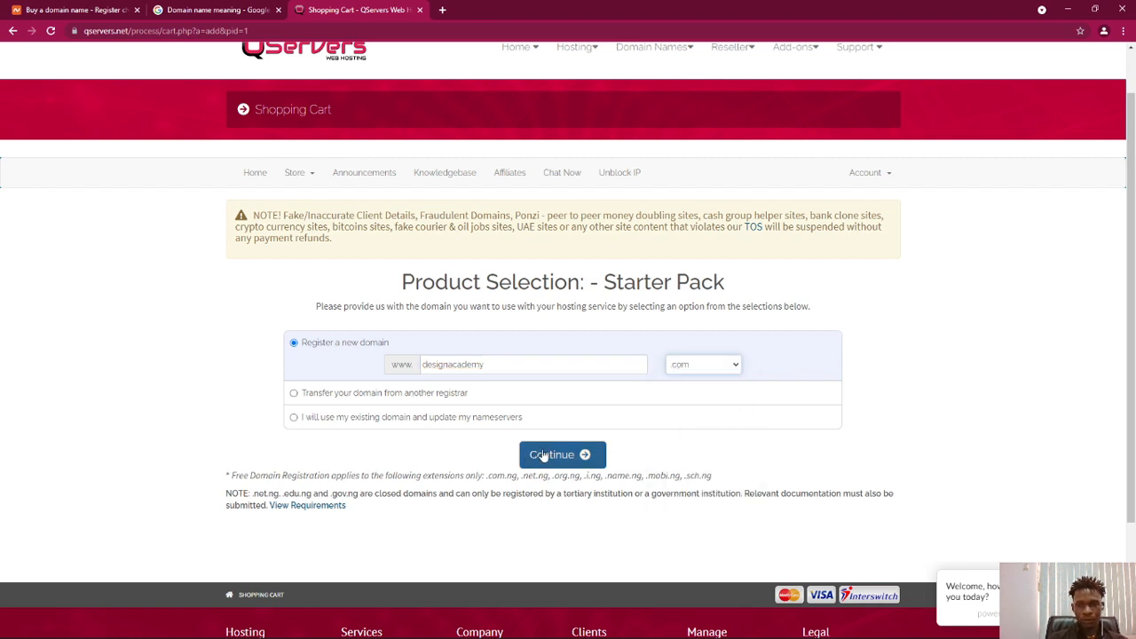
pyautogui.click(544, 454)
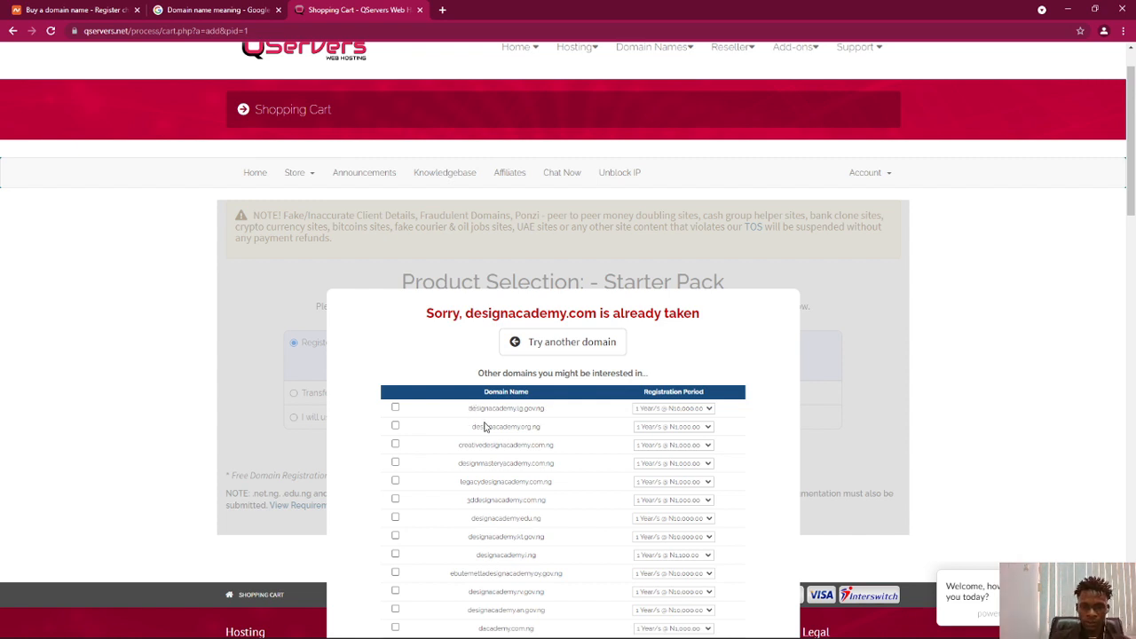
# - Take the suggested creativedesignacademy.com.ng for 1 year instead of the taken designacademy.com, then continue
pyautogui.scroll(-1, 547, 432)
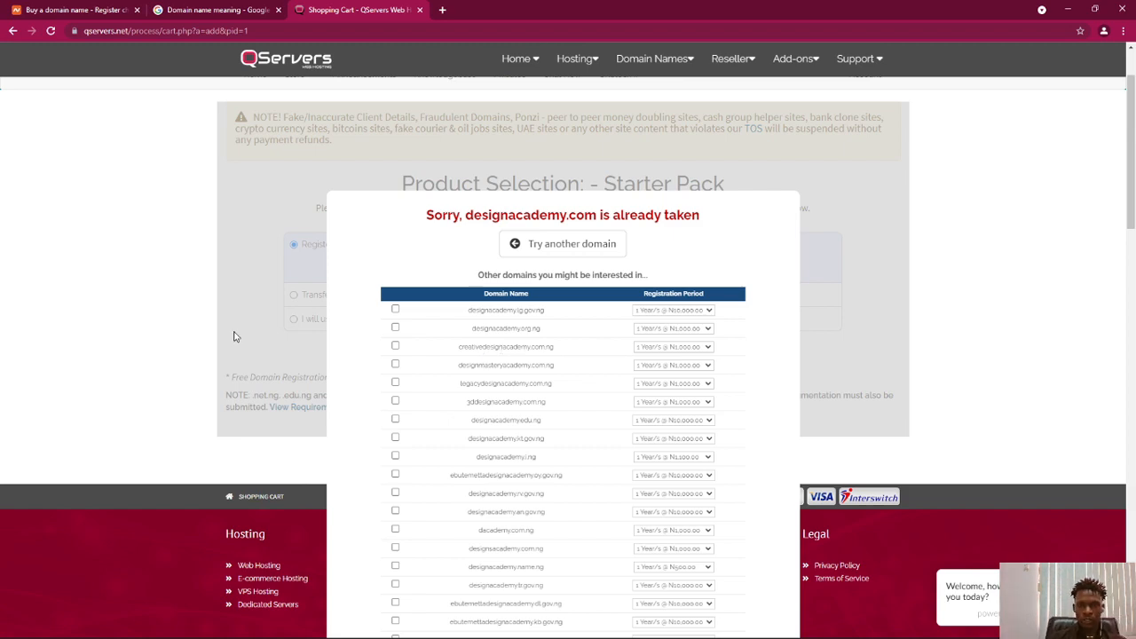
pyautogui.scroll(2, 892, 296)
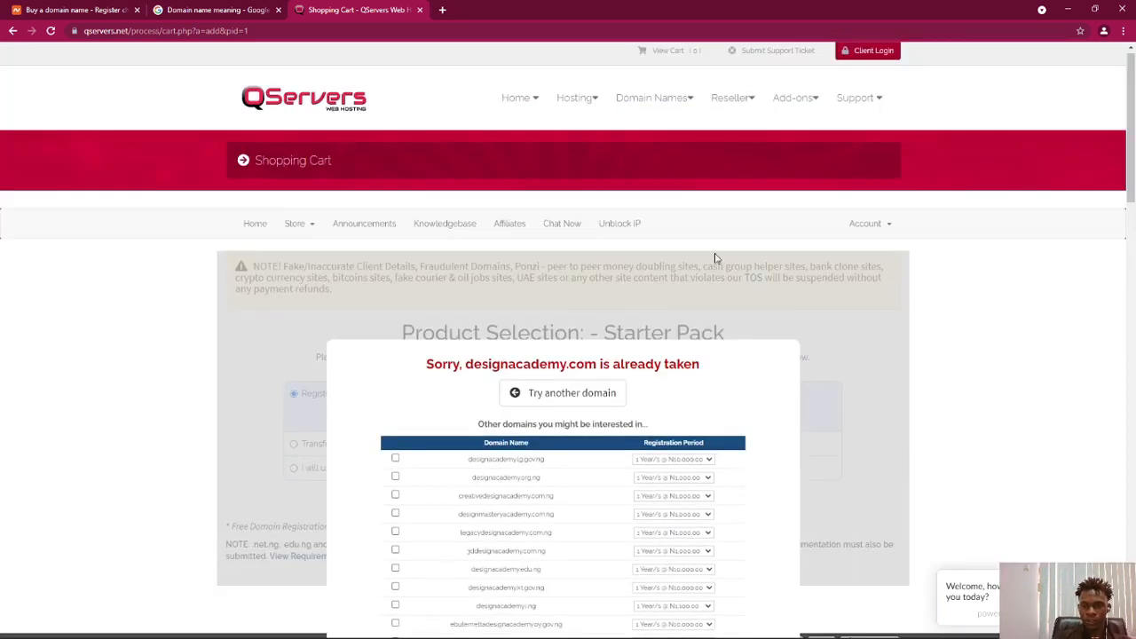
pyautogui.scroll(-4, 715, 257)
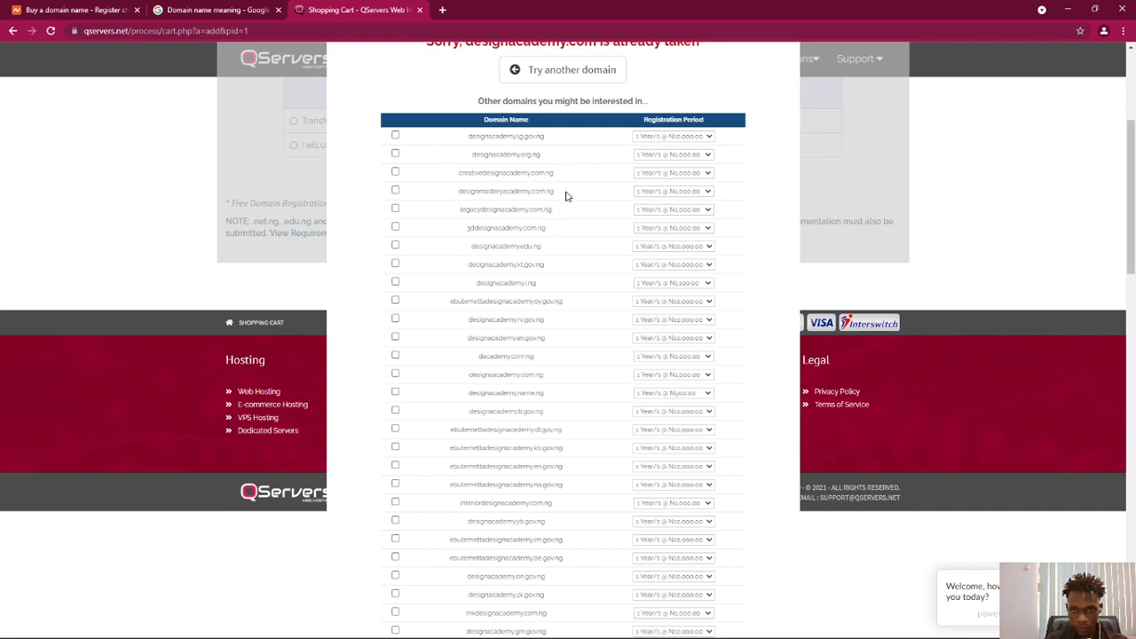
pyautogui.click(662, 177)
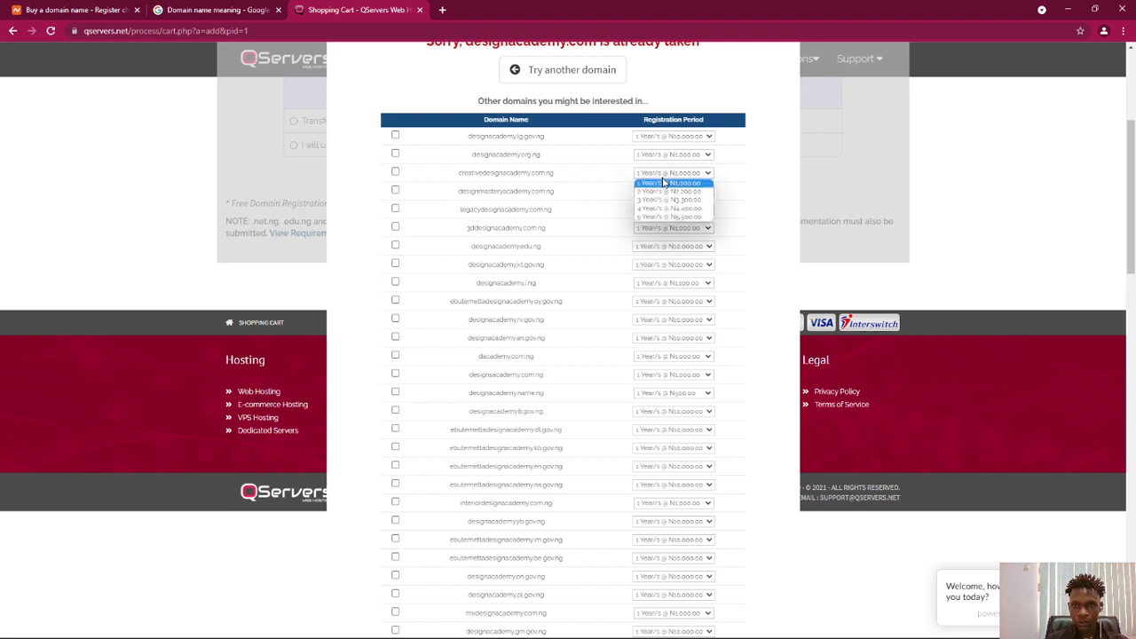
pyautogui.click(663, 183)
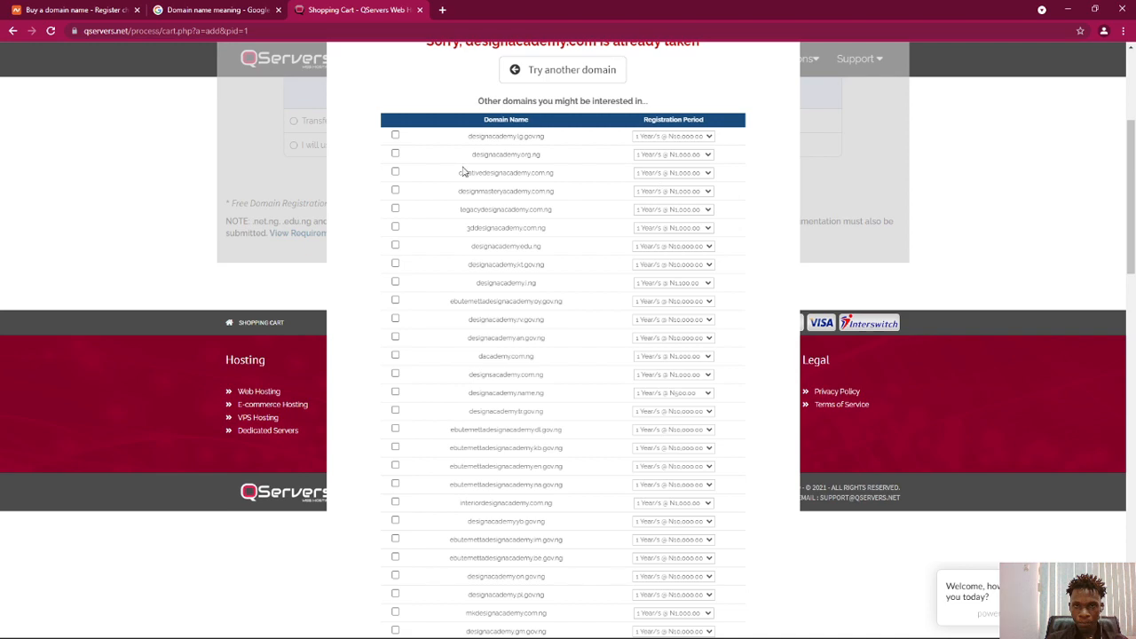
pyautogui.click(395, 172)
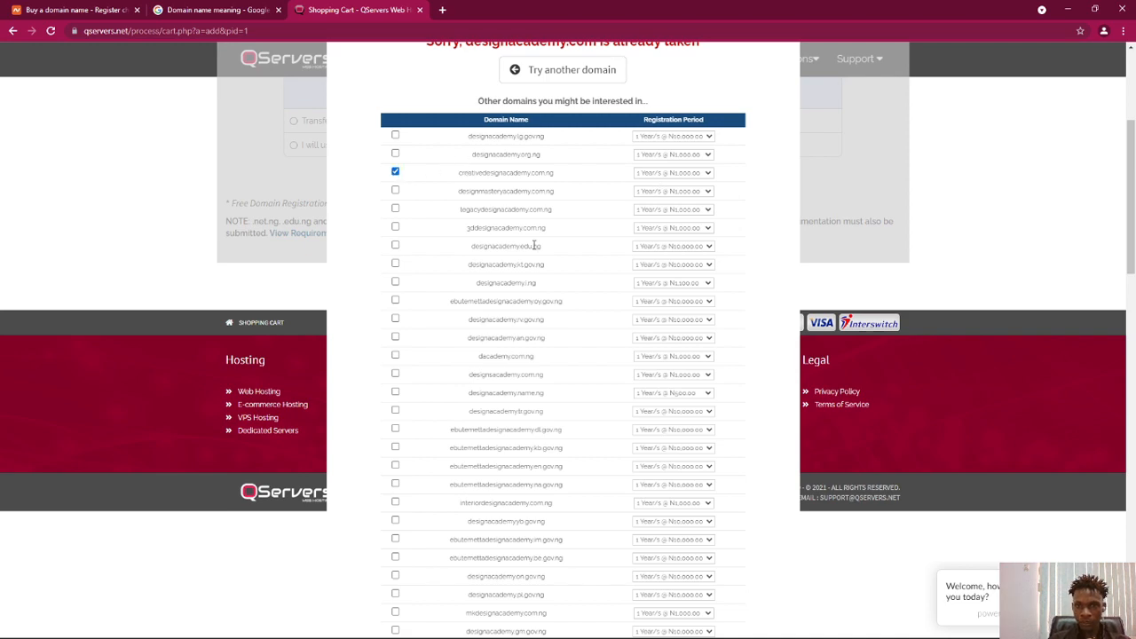
pyautogui.scroll(-5, 533, 245)
pyautogui.scroll(-5, 533, 245)
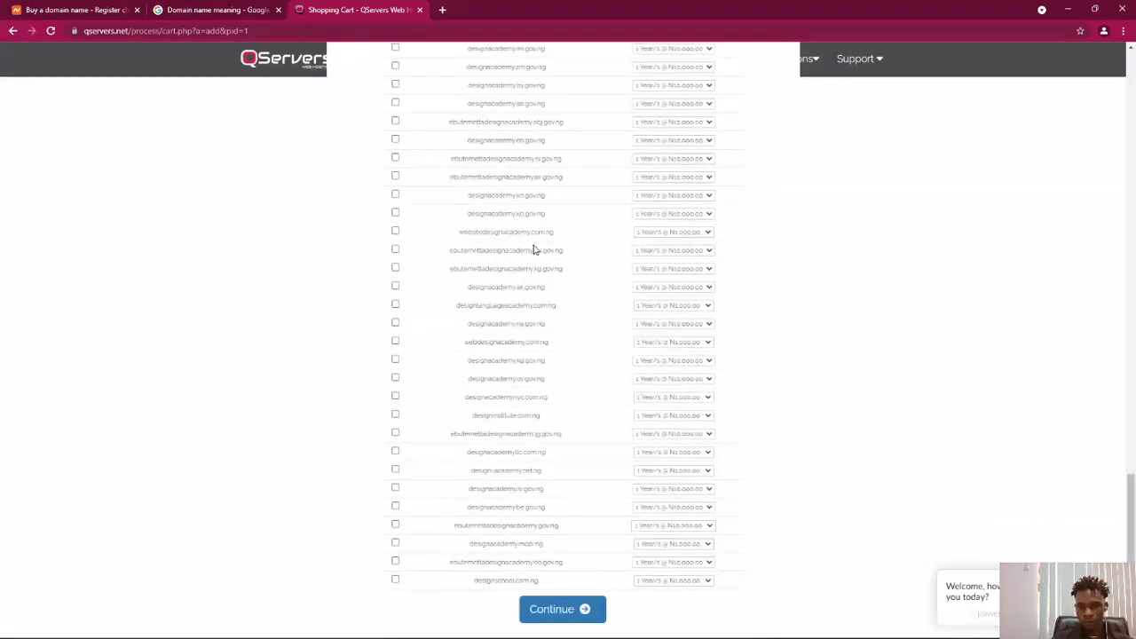
pyautogui.click(546, 614)
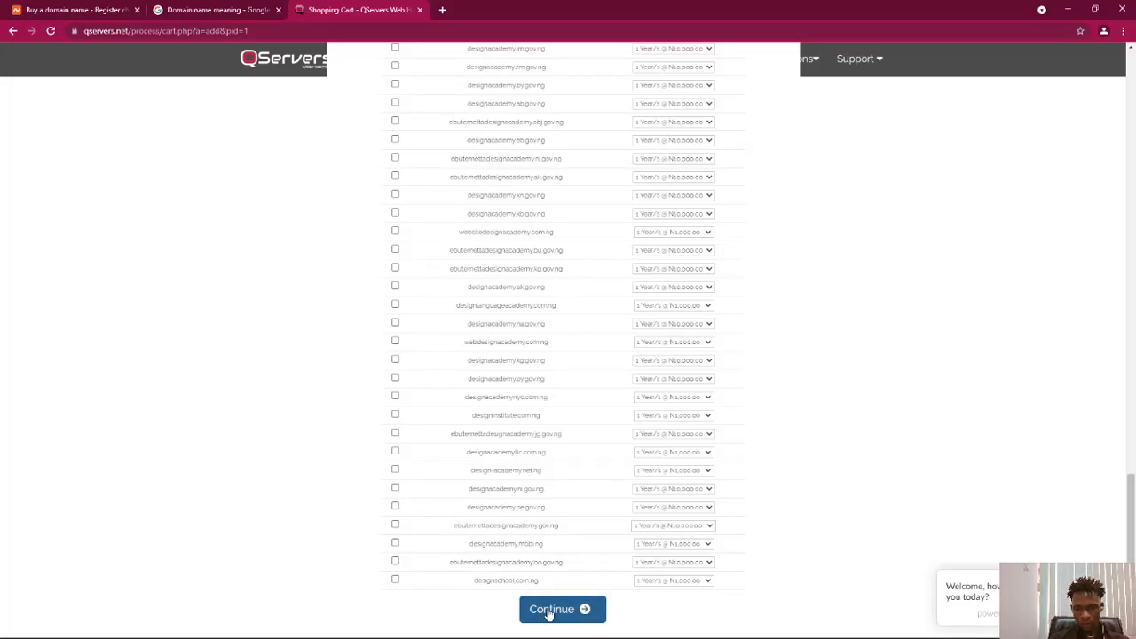
pyautogui.click(548, 614)
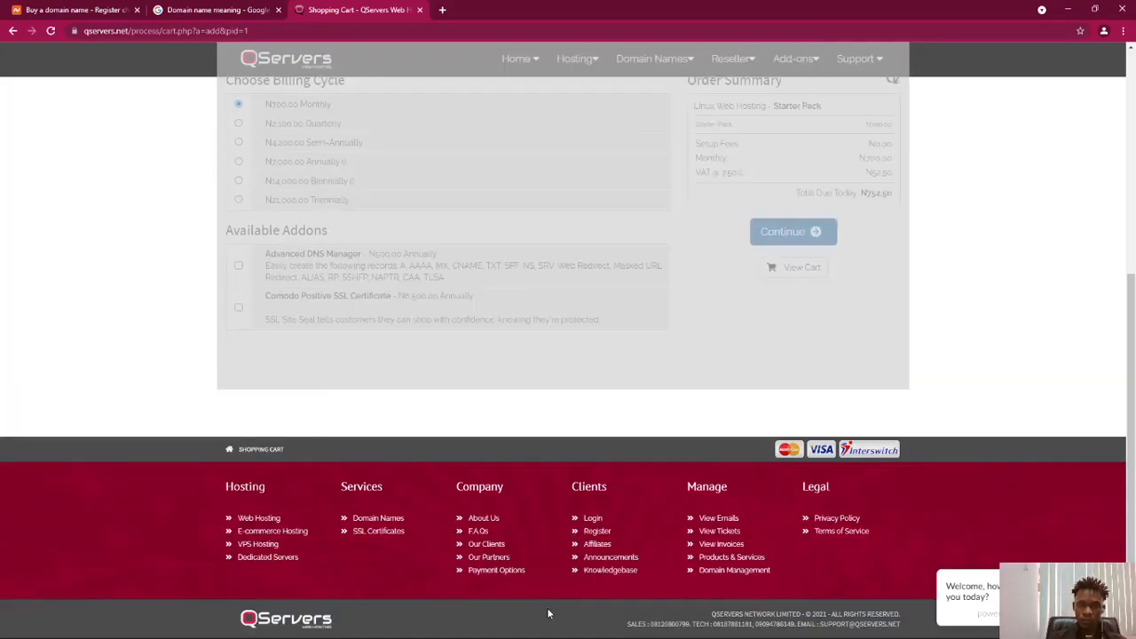
# - Scroll up to view the billing cycle options and order summary showing N752.50 due today
pyautogui.scroll(1, 515, 383)
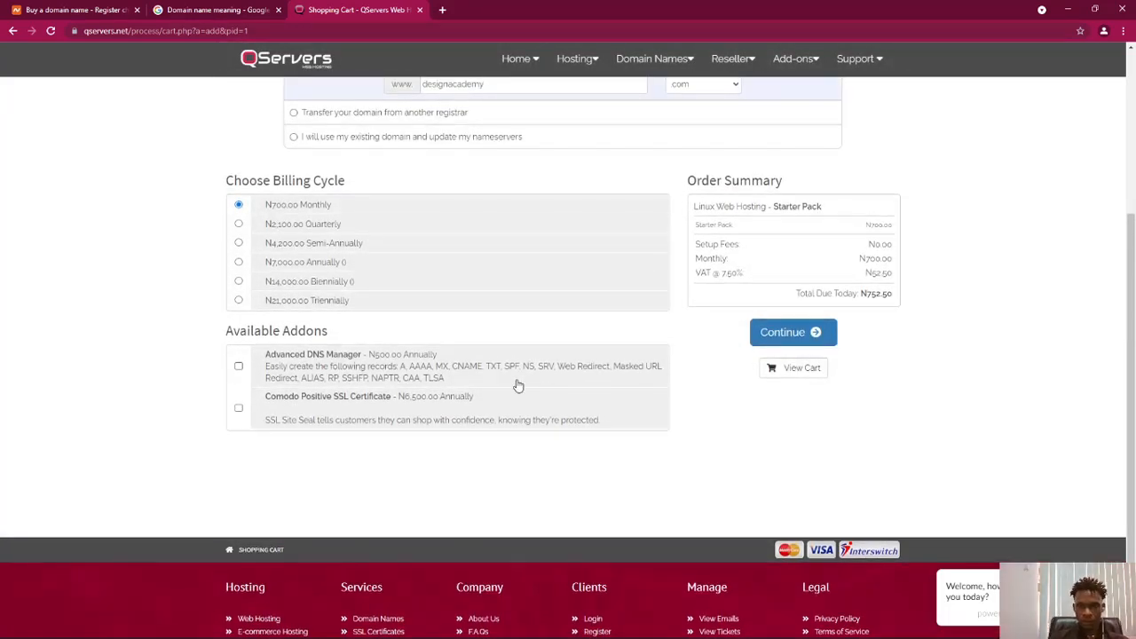
pyautogui.scroll(1, 518, 385)
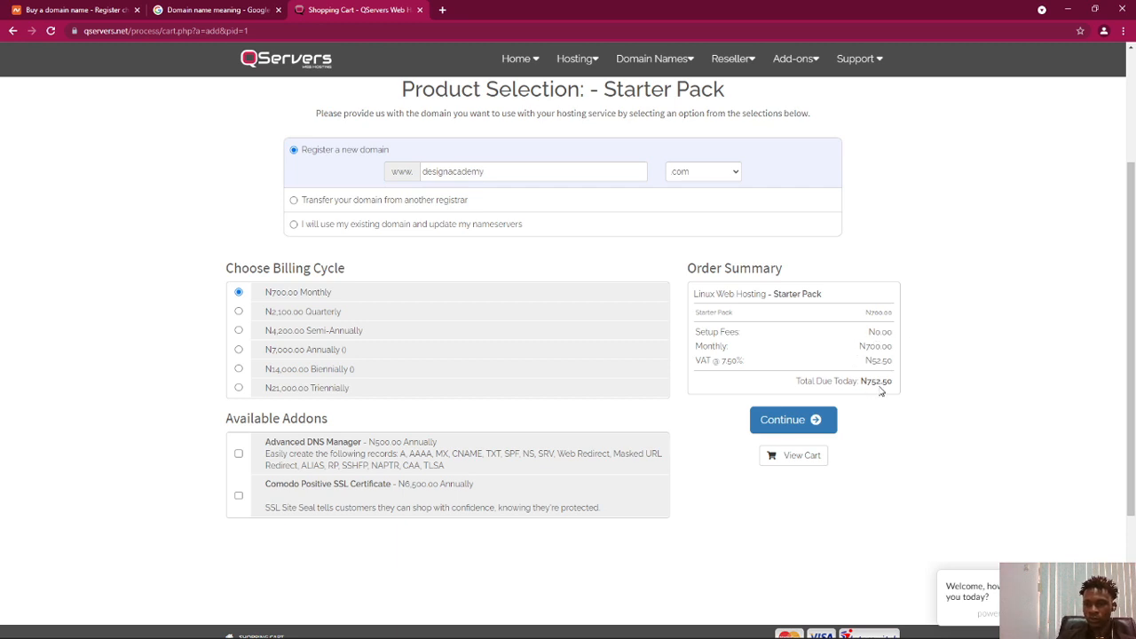
# - Compare each billing cycle's price, settle on Annually at N7,000.00, and continue to domain configuration
pyautogui.click(238, 312)
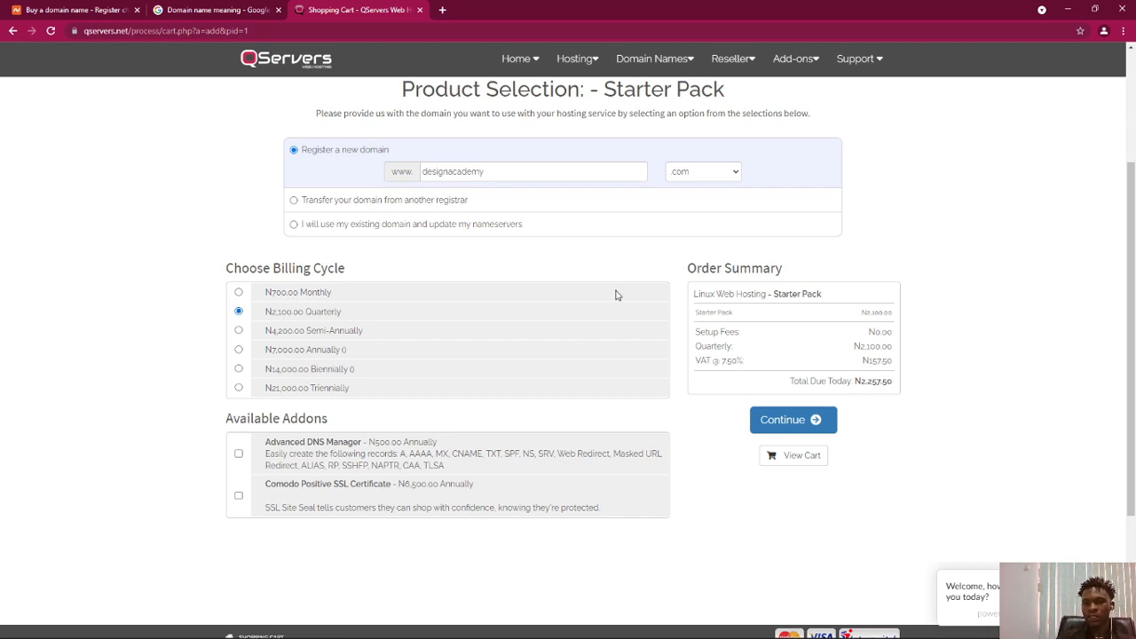
pyautogui.click(239, 331)
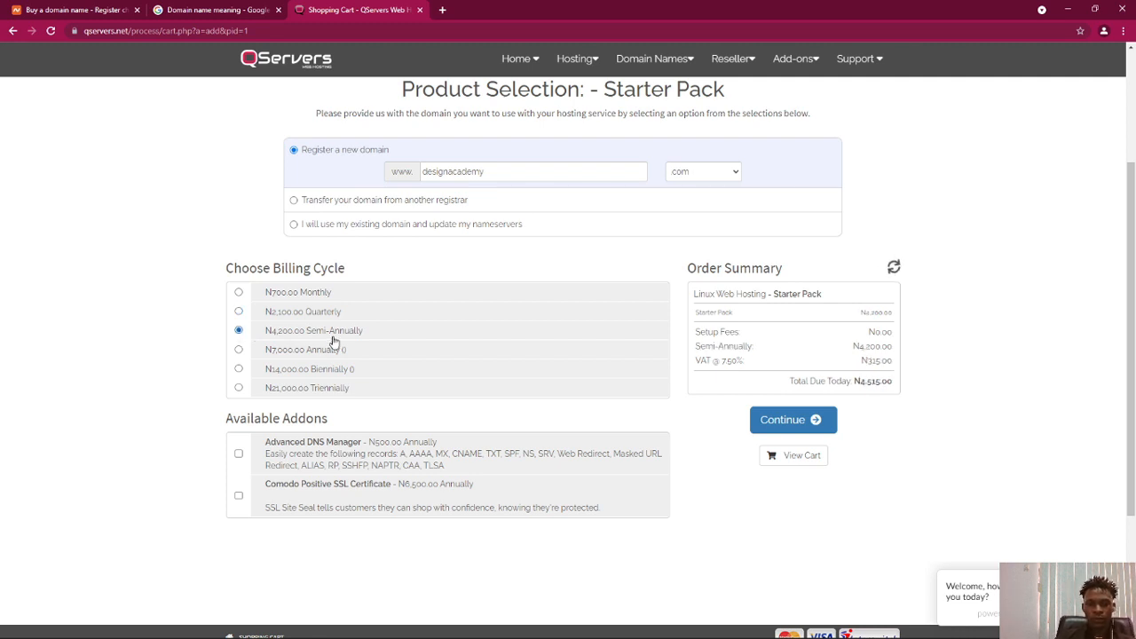
pyautogui.click(238, 349)
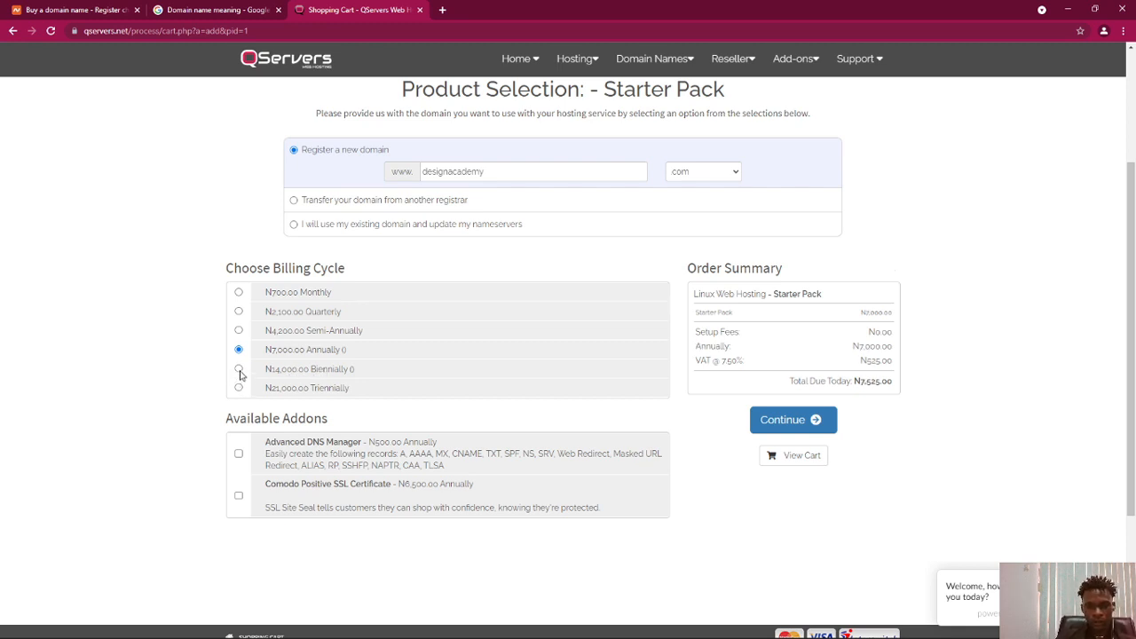
pyautogui.click(238, 369)
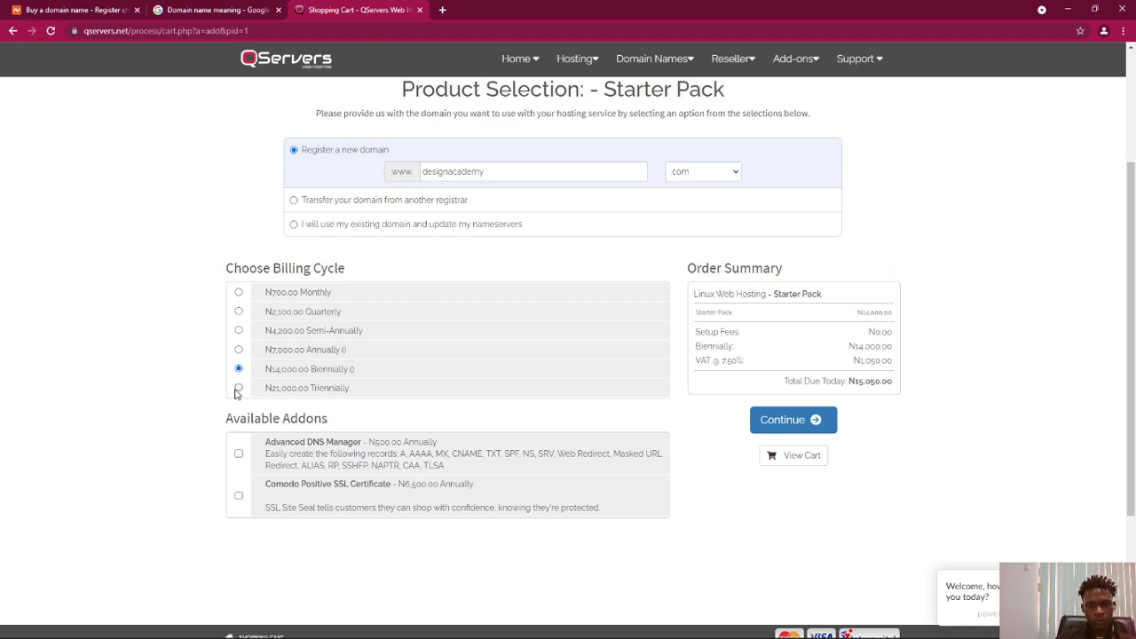
pyautogui.click(238, 389)
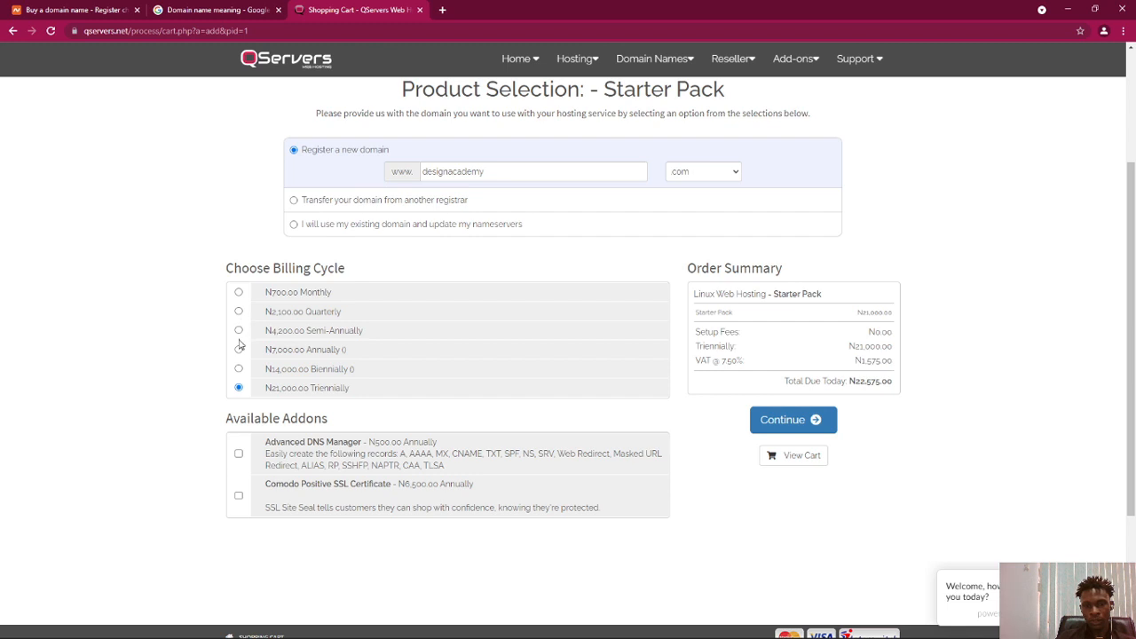
pyautogui.click(238, 349)
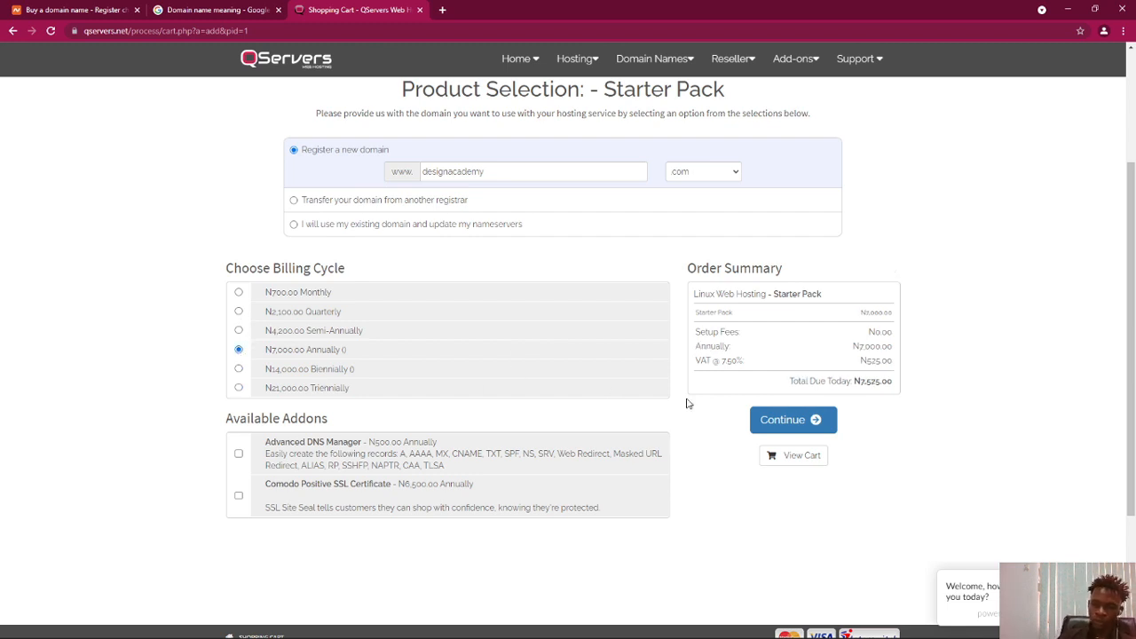
pyautogui.click(792, 420)
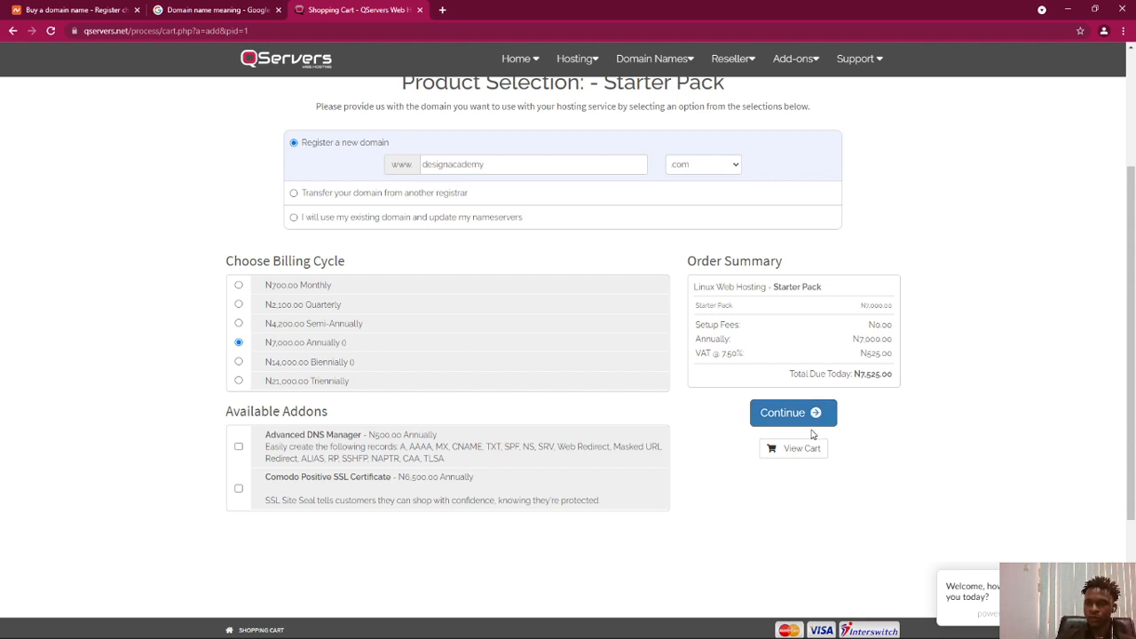
pyautogui.click(799, 417)
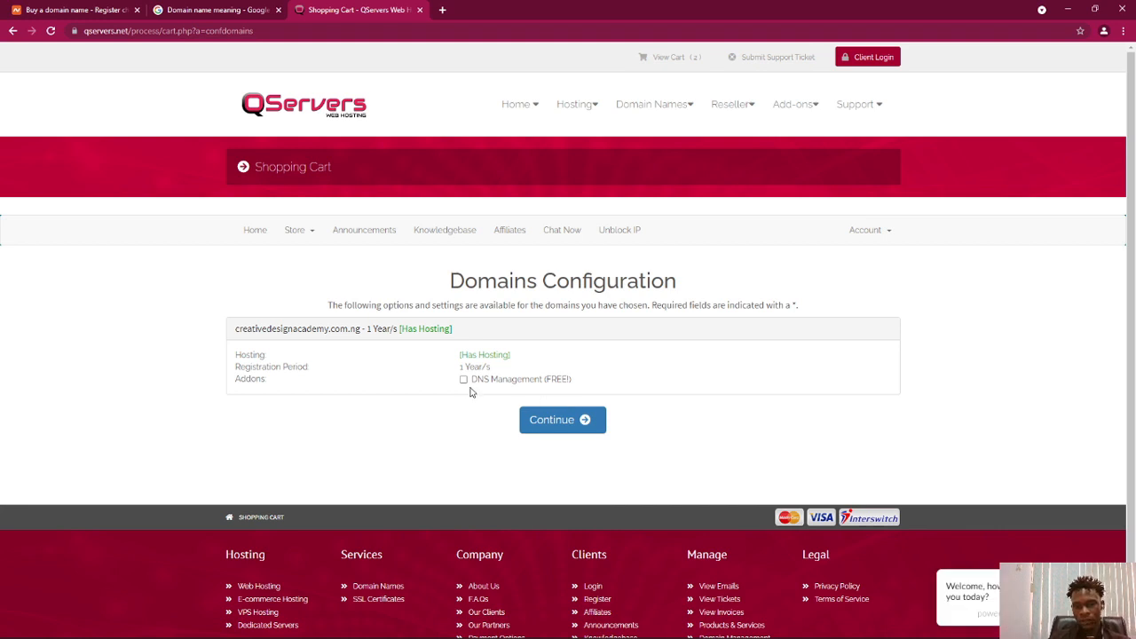
# - Proceed past Domains Configuration and review the checkout page with N7,525.00 due today
pyautogui.click(568, 421)
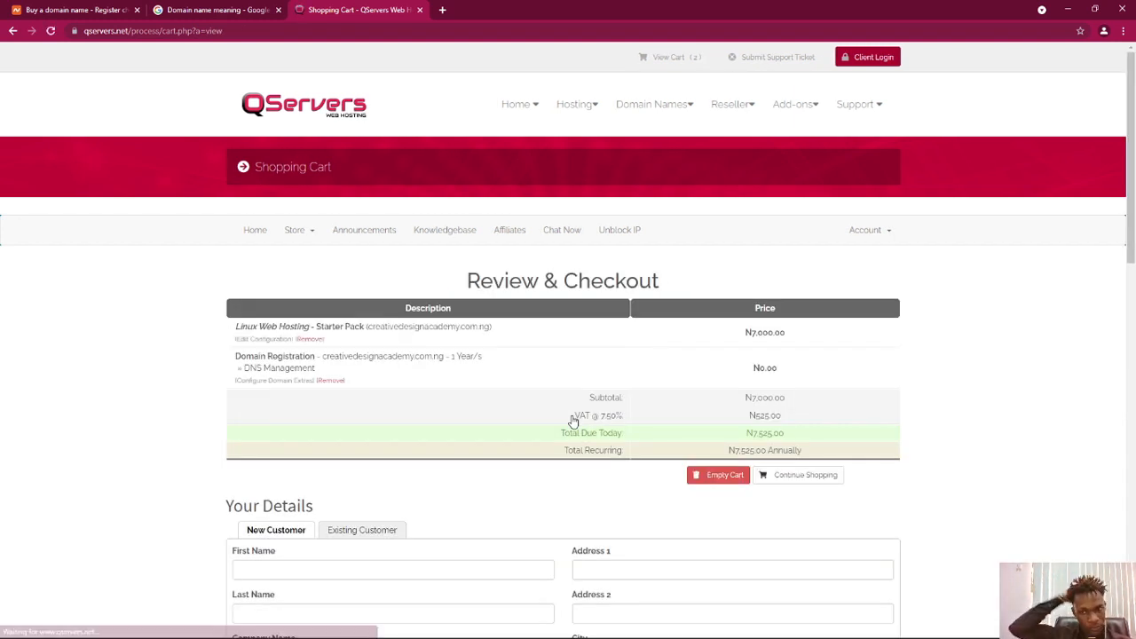
pyautogui.scroll(-3, 573, 421)
pyautogui.scroll(-6, 572, 421)
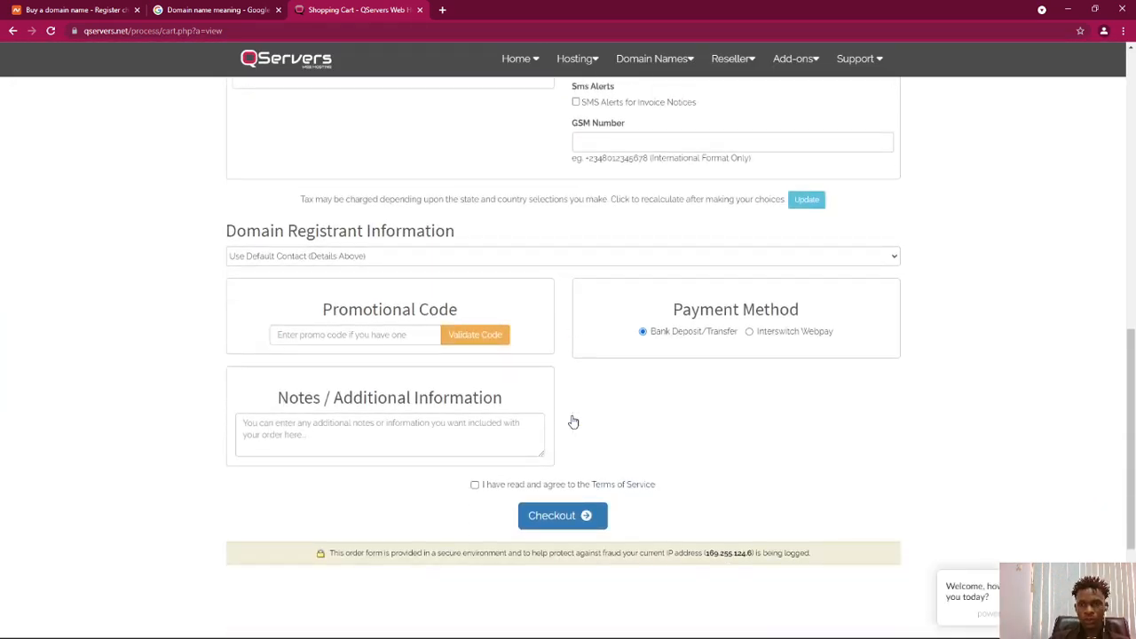
pyautogui.scroll(8, 572, 421)
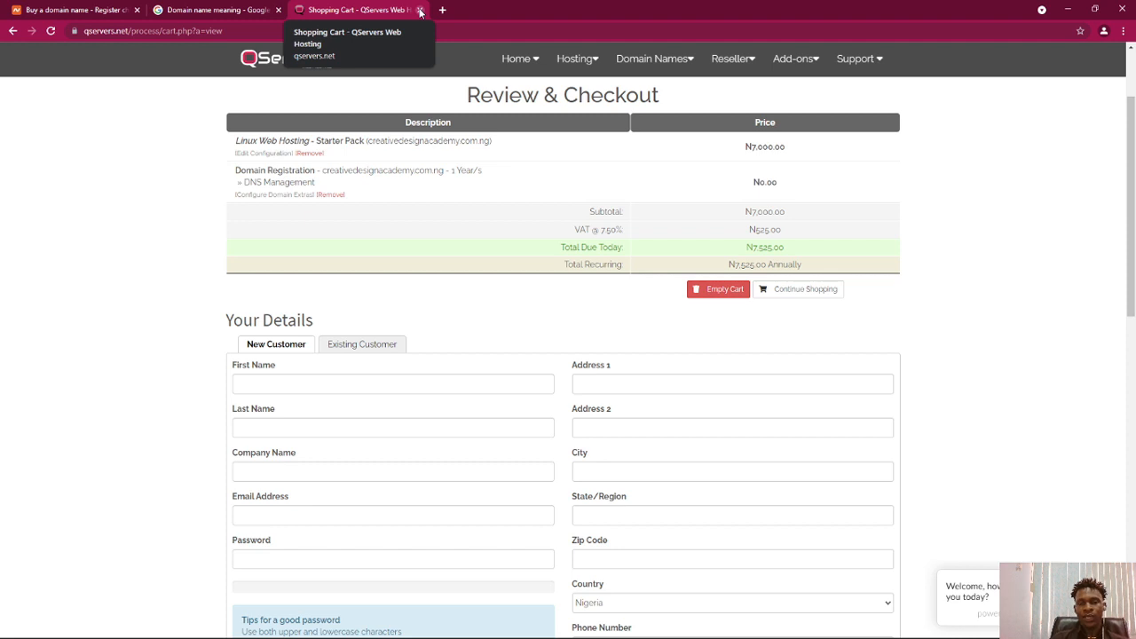
# - Open a Chrome Guest window and go to namecheap.com
pyautogui.moveTo(440, 635)
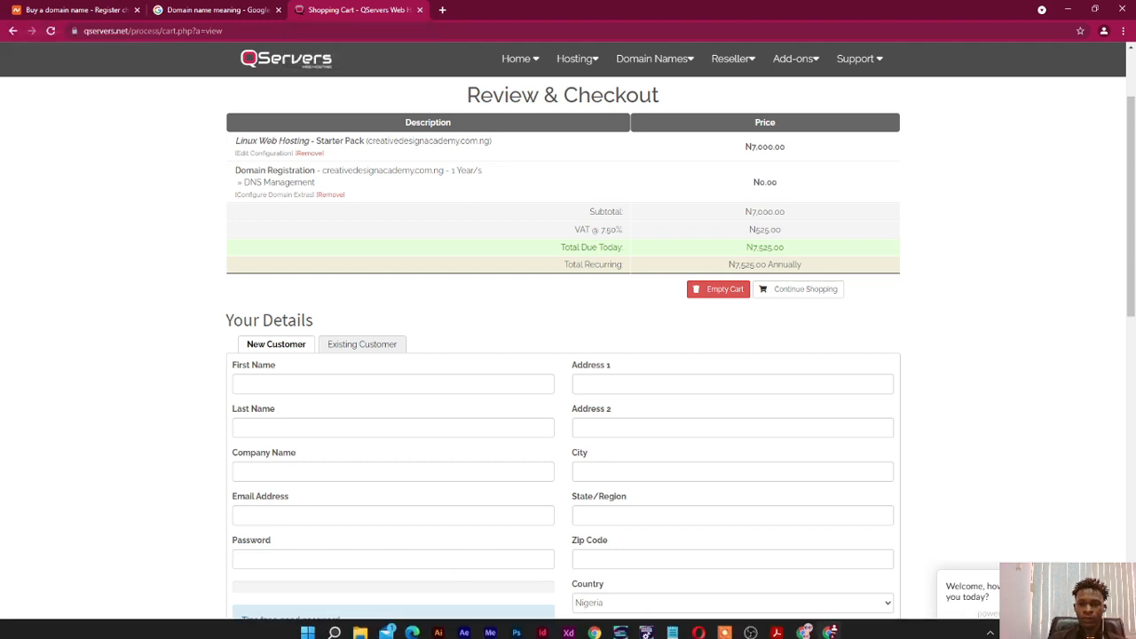
pyautogui.click(596, 626)
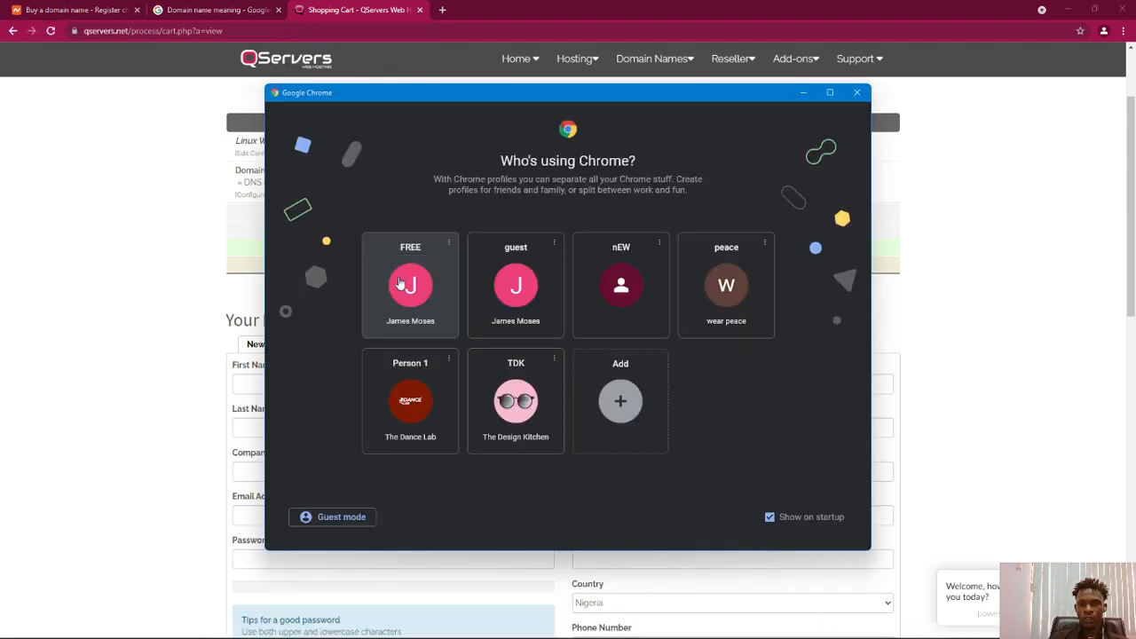
pyautogui.click(401, 282)
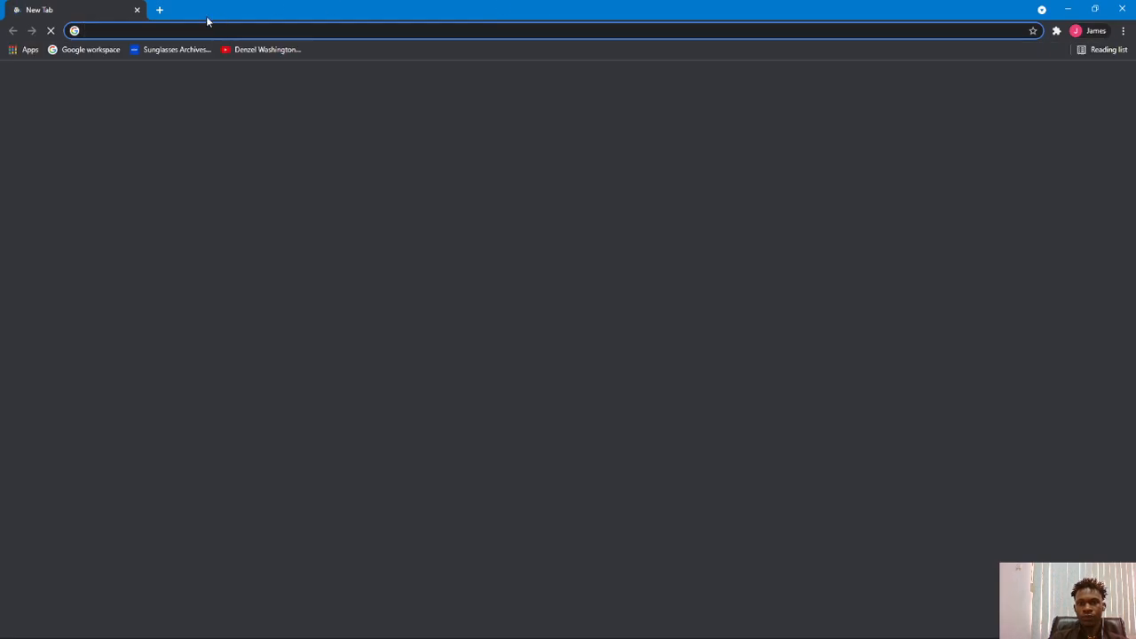
pyautogui.write('name')
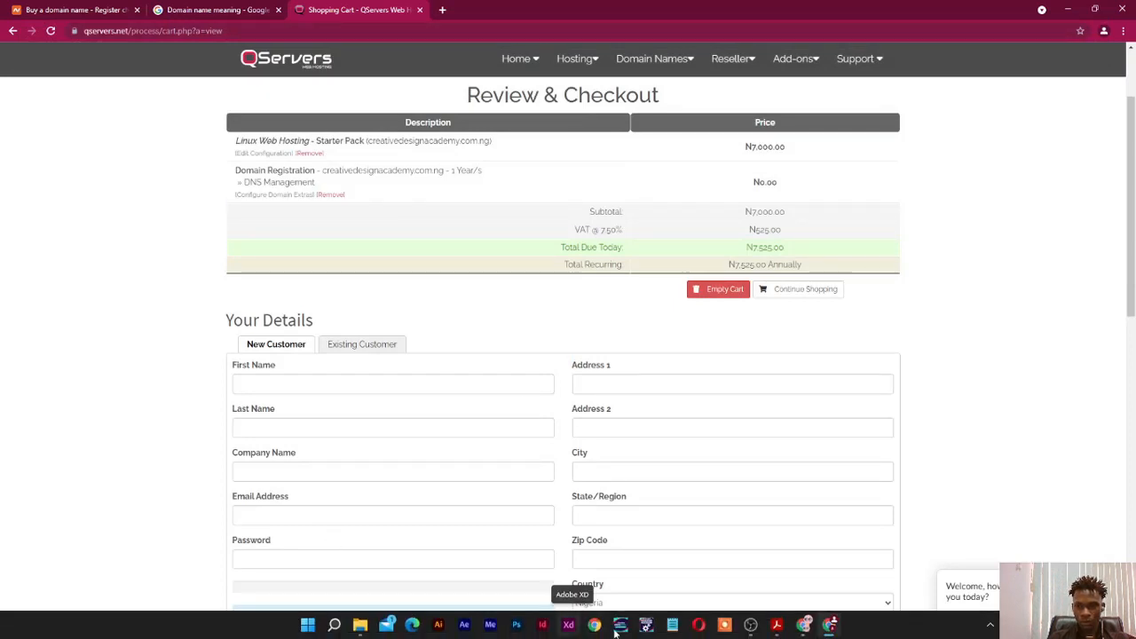
pyautogui.click(594, 626)
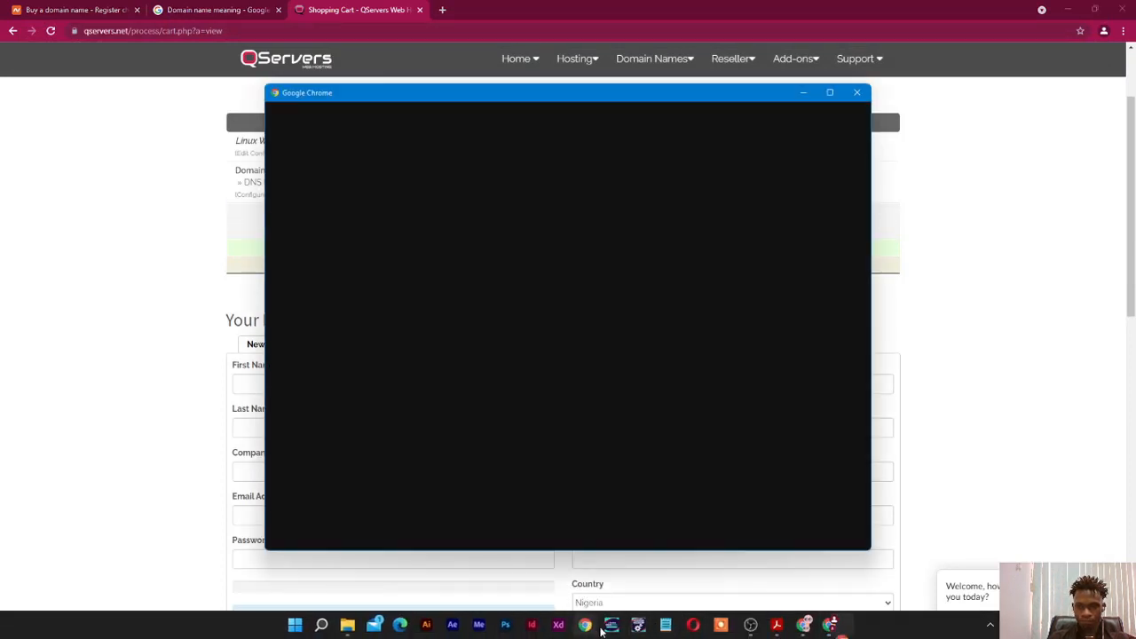
pyautogui.click(513, 284)
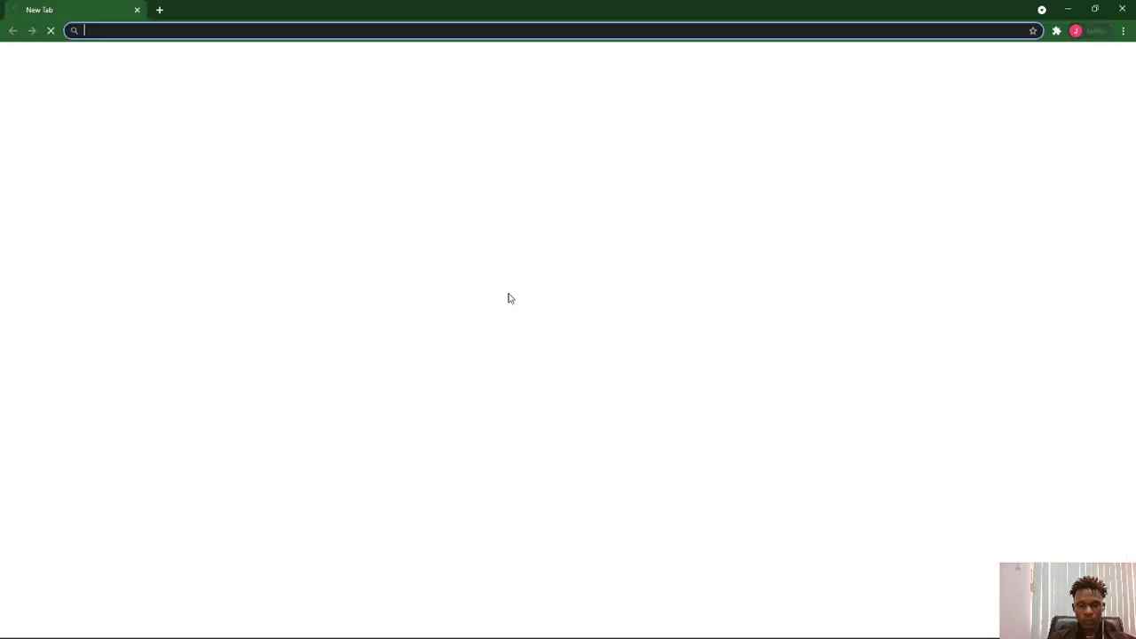
pyautogui.write('name')
pyautogui.press('Return')
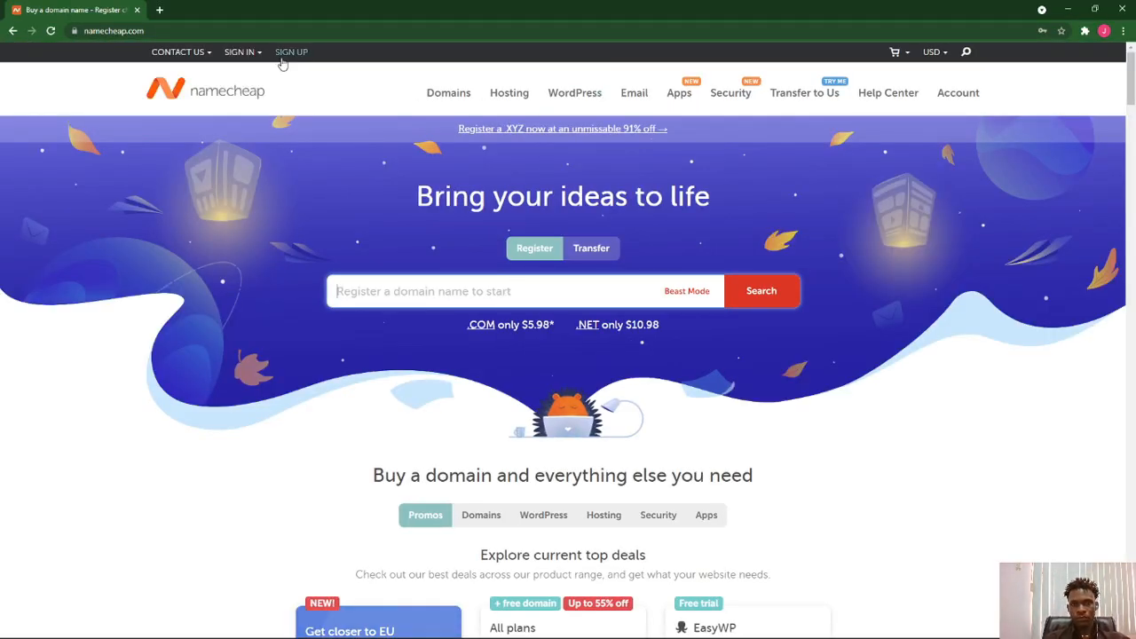
# - Sign in to Namecheap with the saved login and dismiss the promotional and two-factor banners
pyautogui.click(243, 52)
pyautogui.click(280, 161)
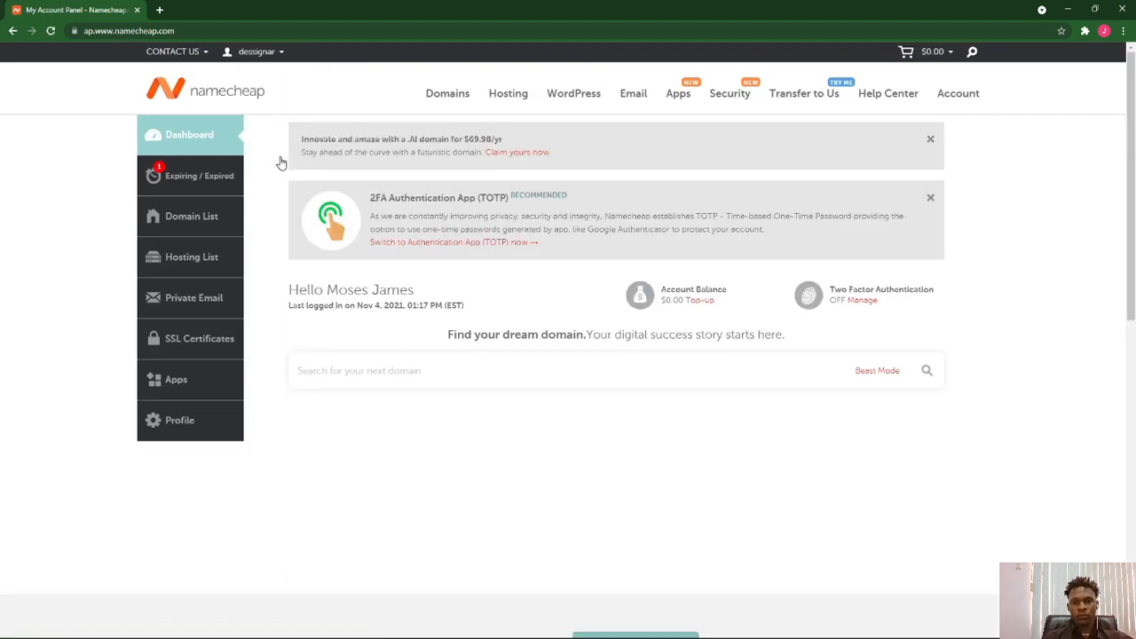
pyautogui.click(930, 142)
pyautogui.click(931, 139)
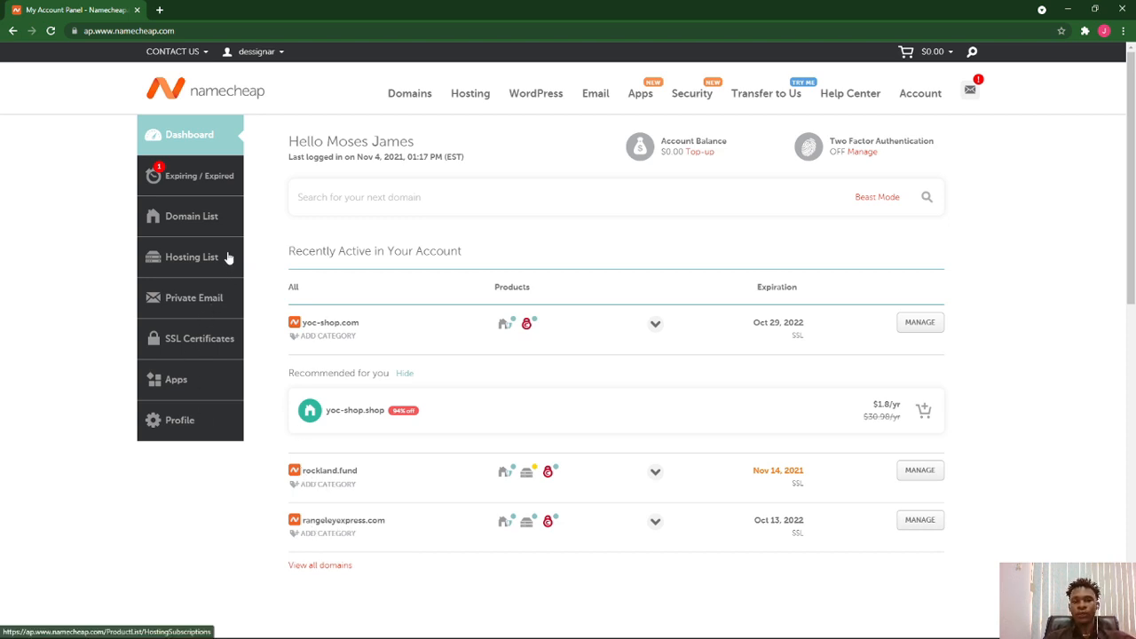
# - Go to the Hosting List of subscriptions in the account sidebar
pyautogui.click(182, 258)
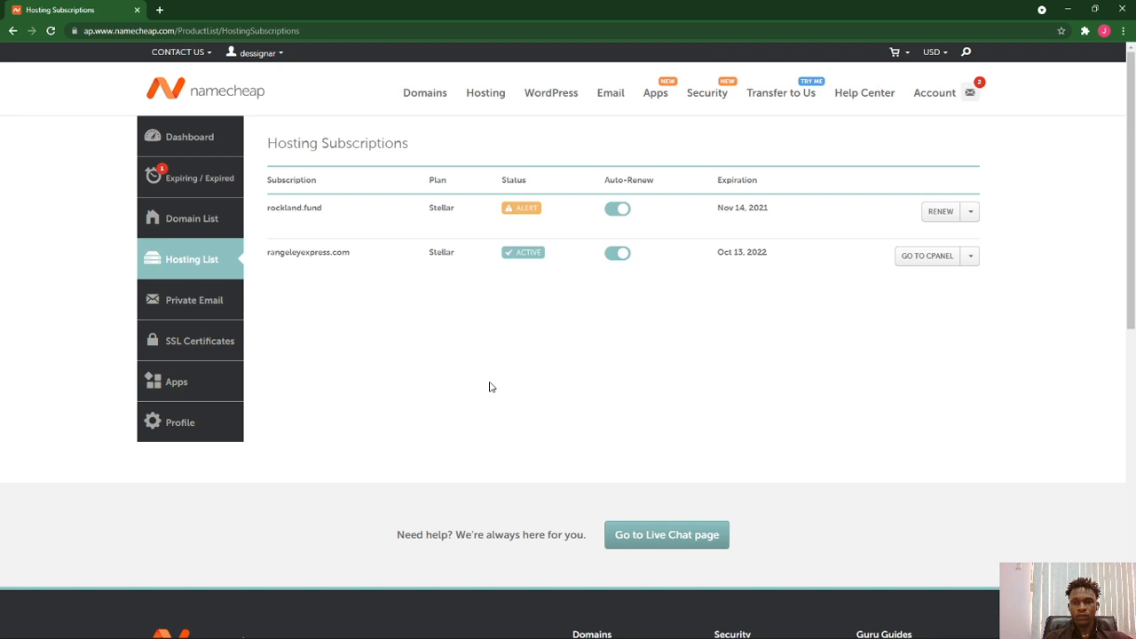
pyautogui.scroll(-1, 583, 306)
pyautogui.scroll(1, 583, 305)
# - Open cPanel for rangeleyexpress.com and review its Email, Files and Databases sections
pyautogui.click(925, 257)
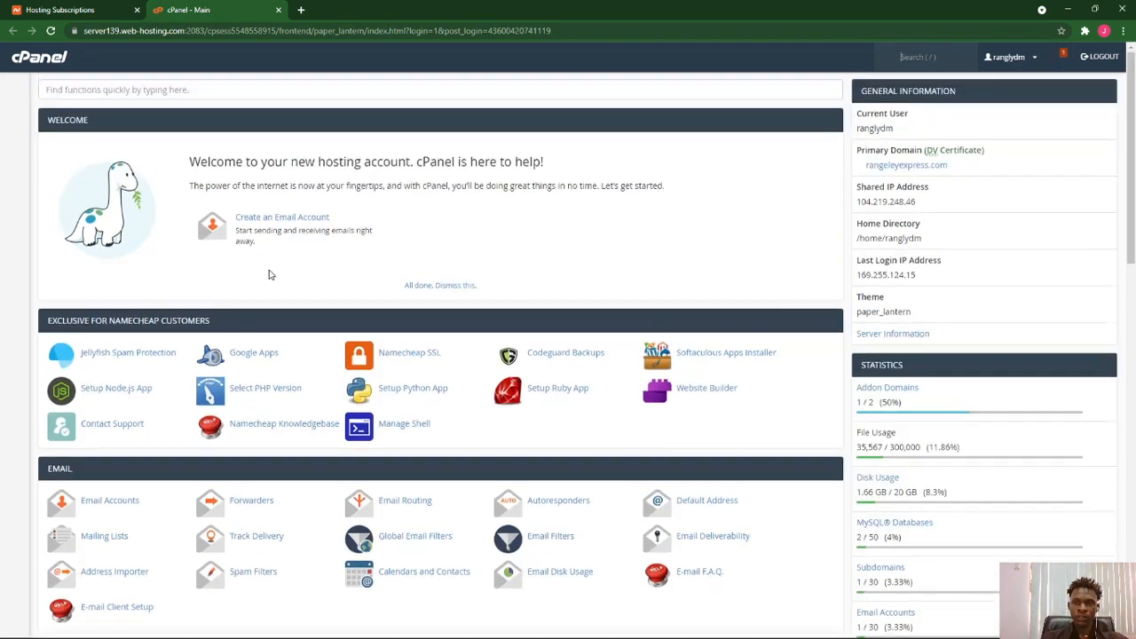
pyautogui.scroll(-2, 270, 275)
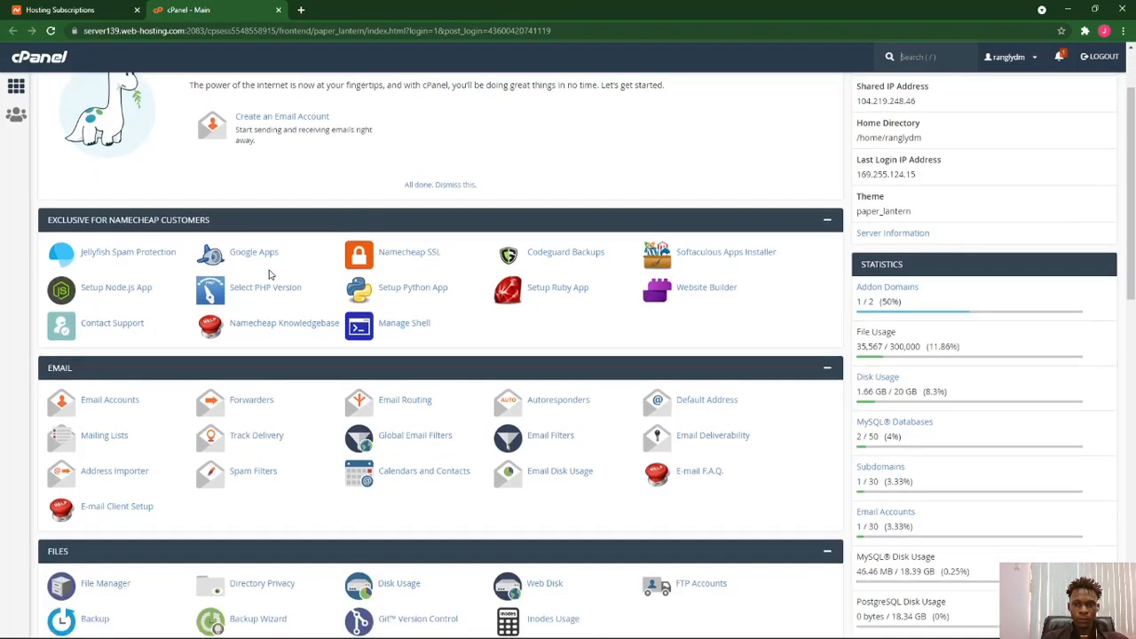
pyautogui.scroll(-1, 271, 275)
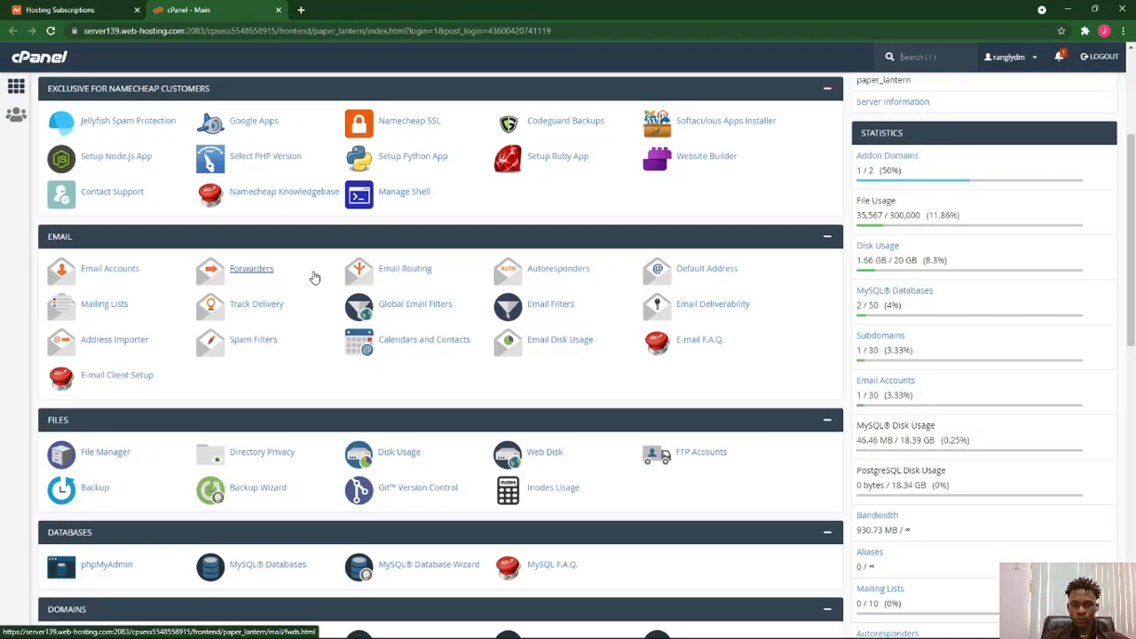
pyautogui.scroll(1, 313, 277)
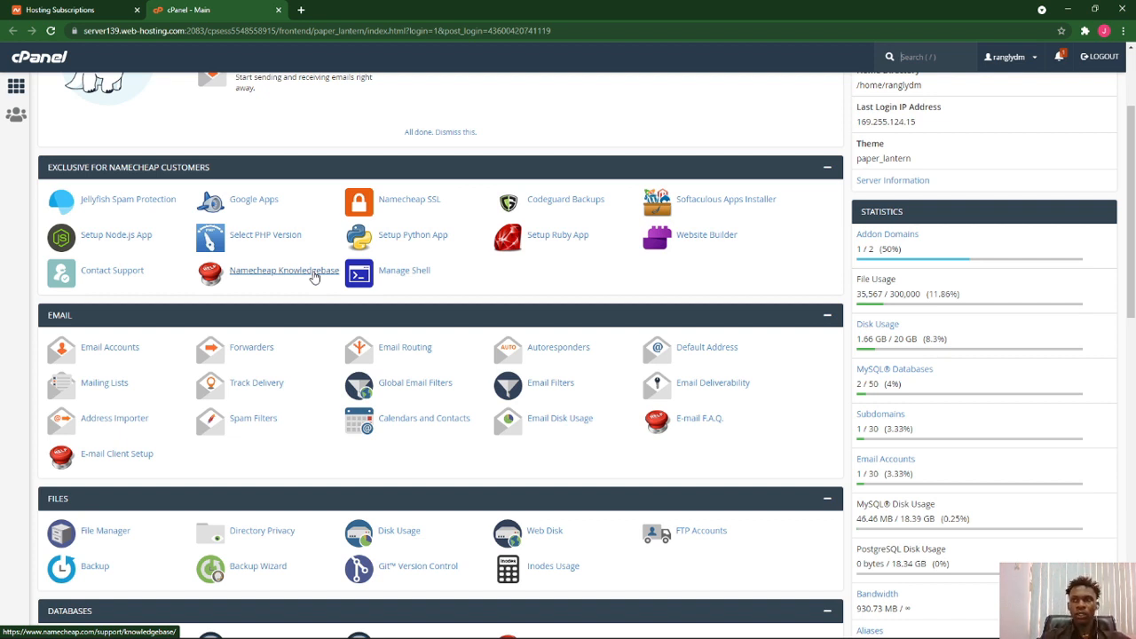
# - Replace the cPanel tab with infinityfree.net and go to its client area login
pyautogui.click(278, 10)
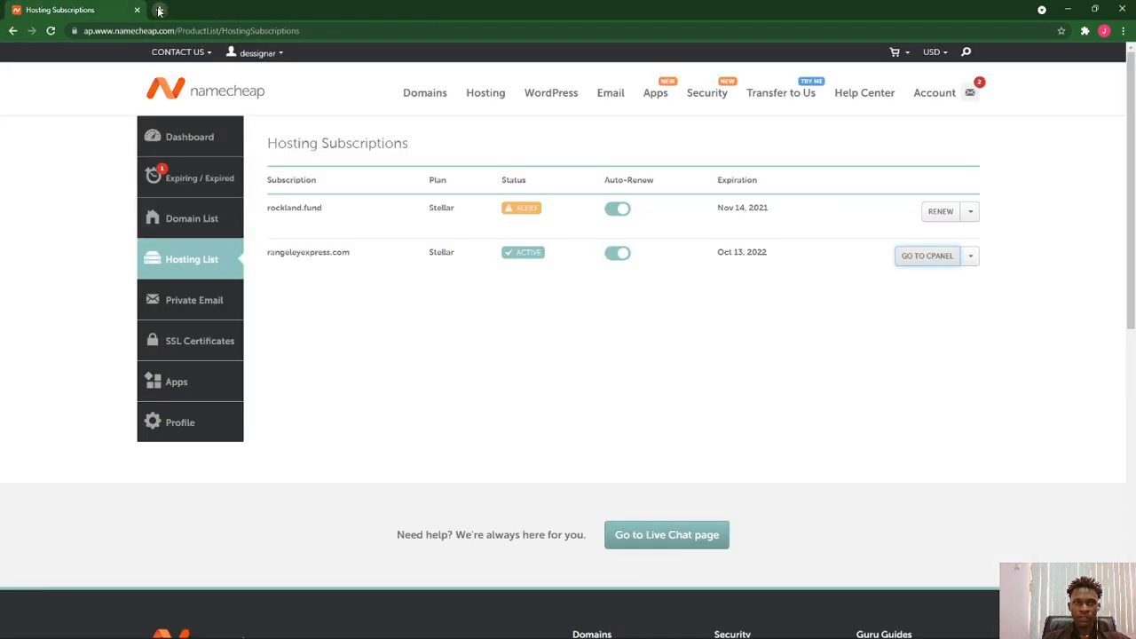
pyautogui.click(159, 10)
pyautogui.click(183, 30)
pyautogui.write('i')
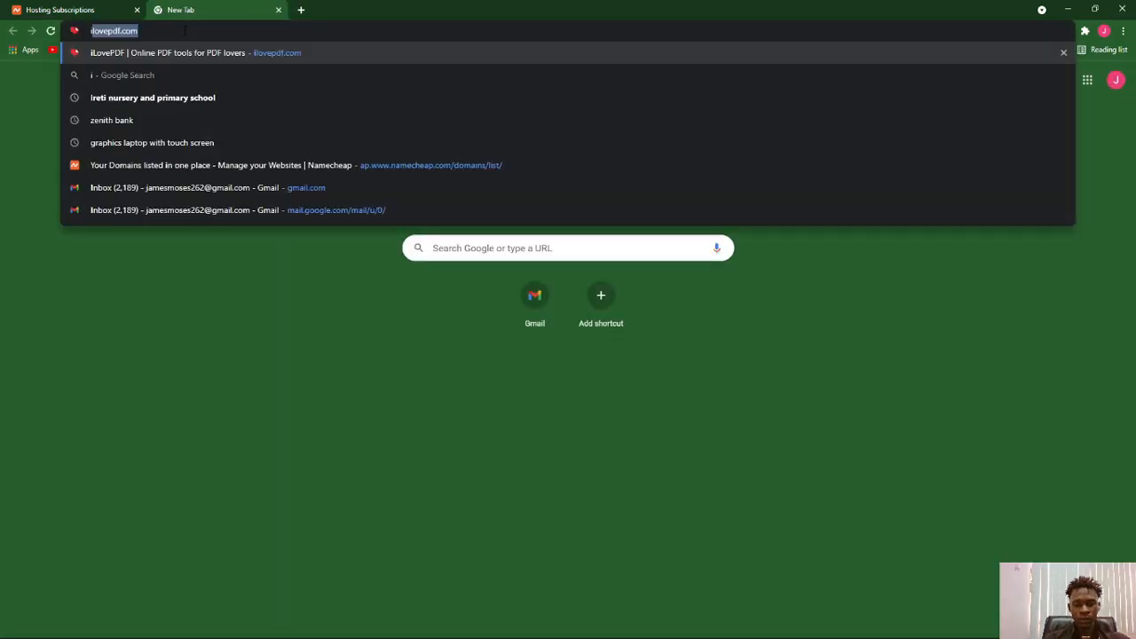
pyautogui.write('nfinity')
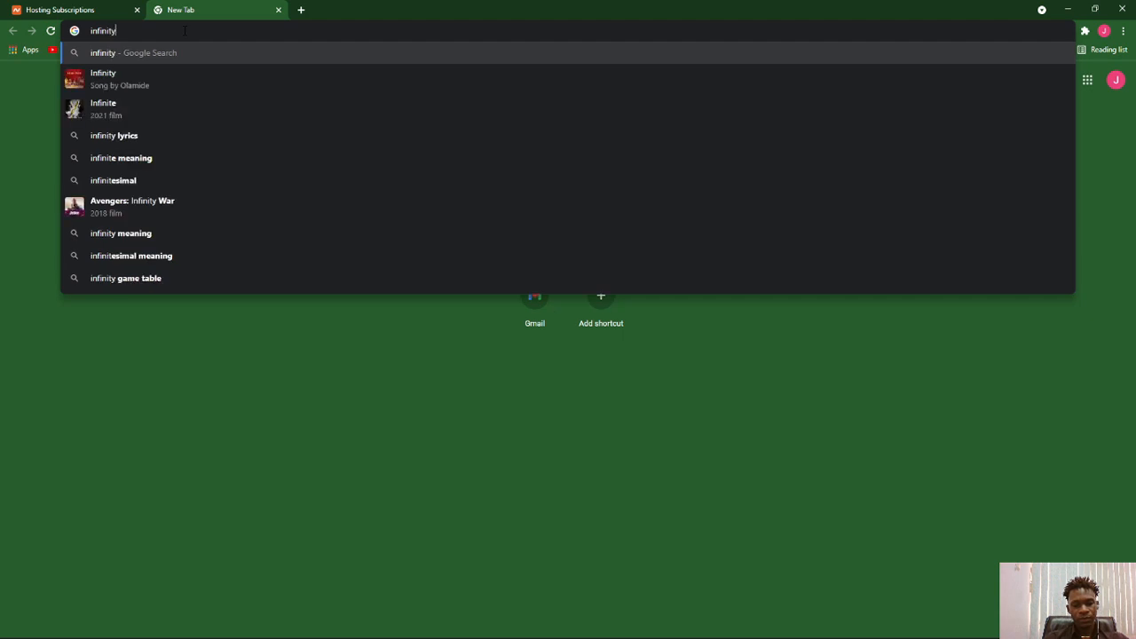
pyautogui.write('free.net')
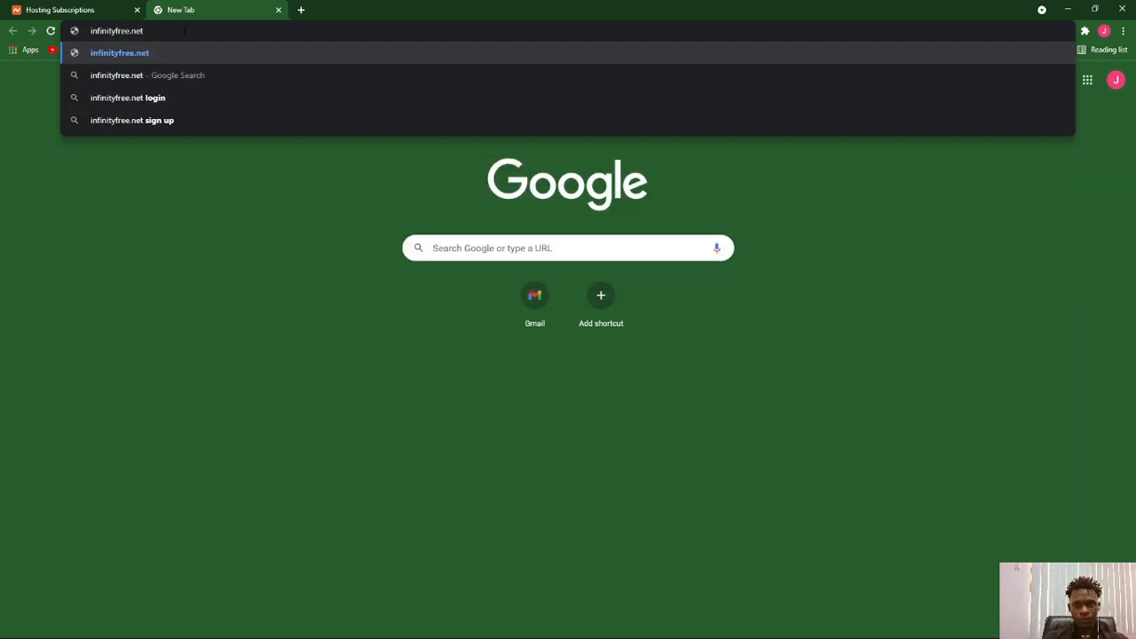
pyautogui.press('Return')
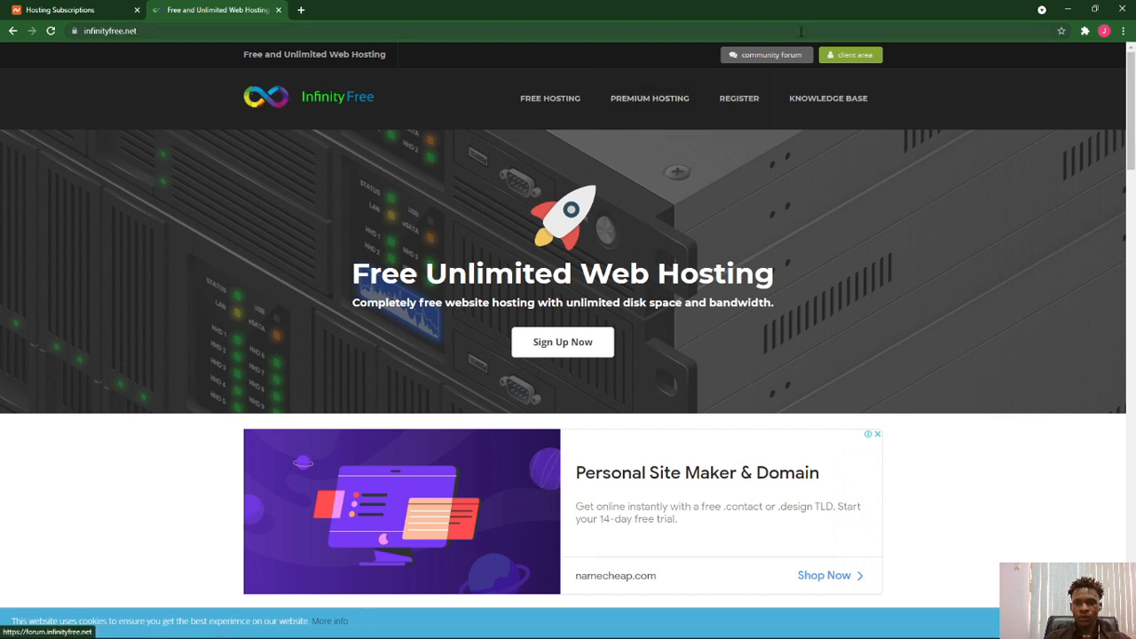
pyautogui.click(852, 59)
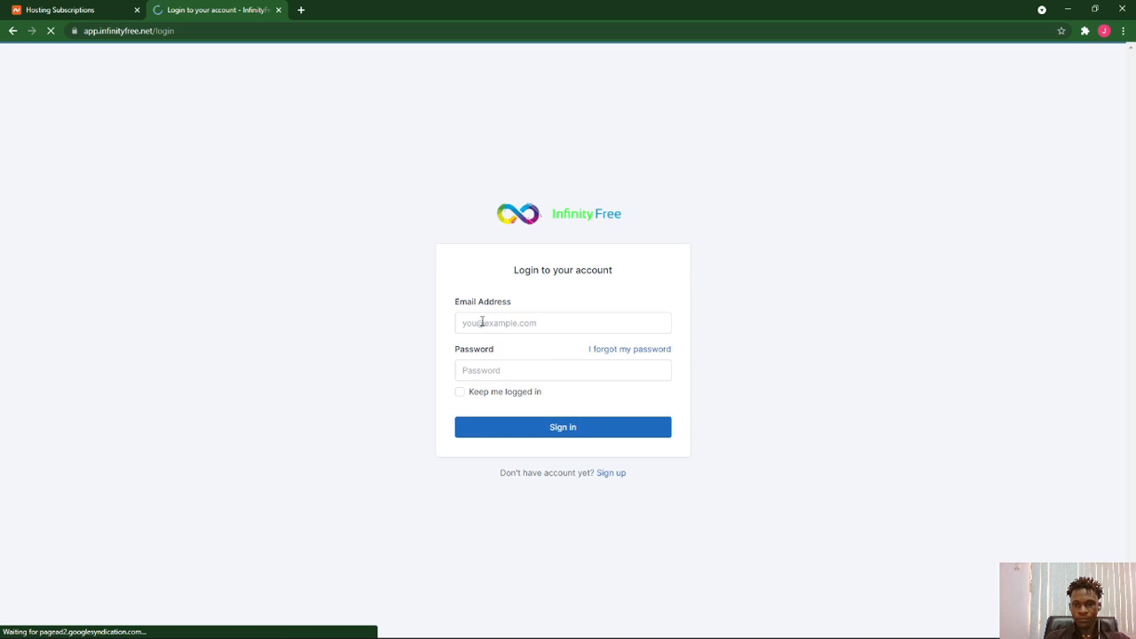
# - Submit the account e-mail and password with Keep me logged in ticked; the login is rejected
pyautogui.click(528, 322)
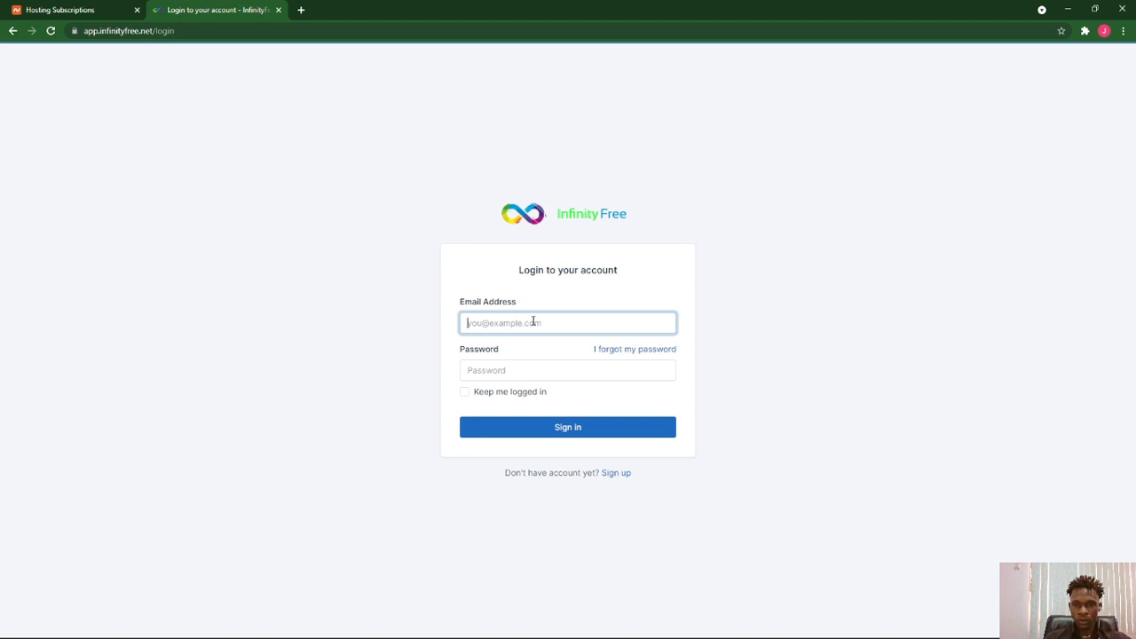
pyautogui.write('jo')
pyautogui.press('BackSpace')
pyautogui.press('BackSpace')
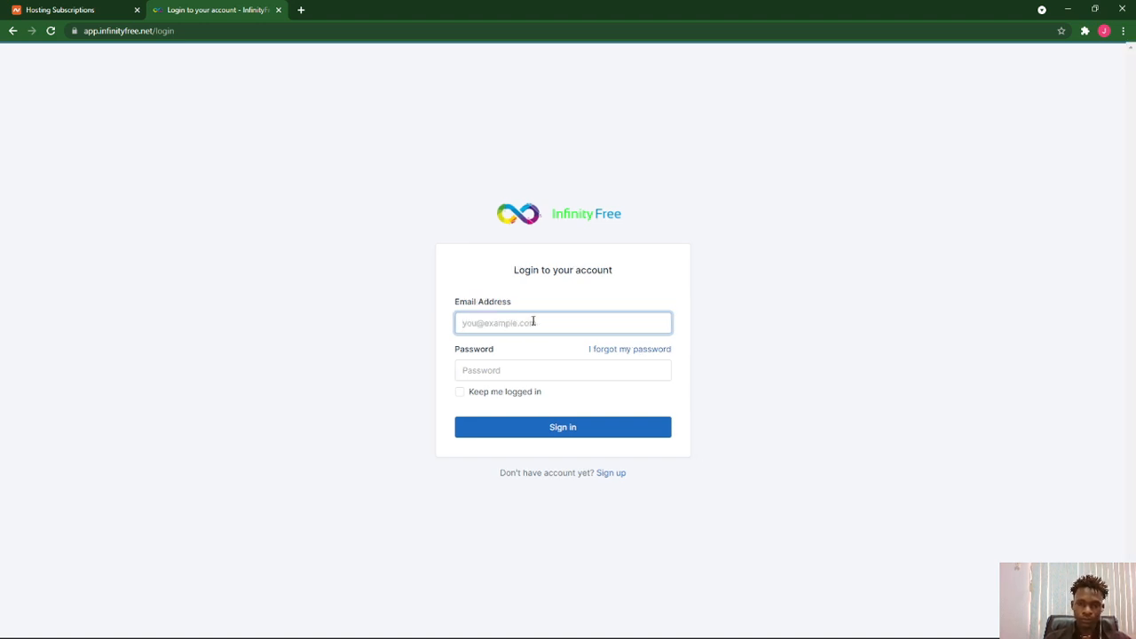
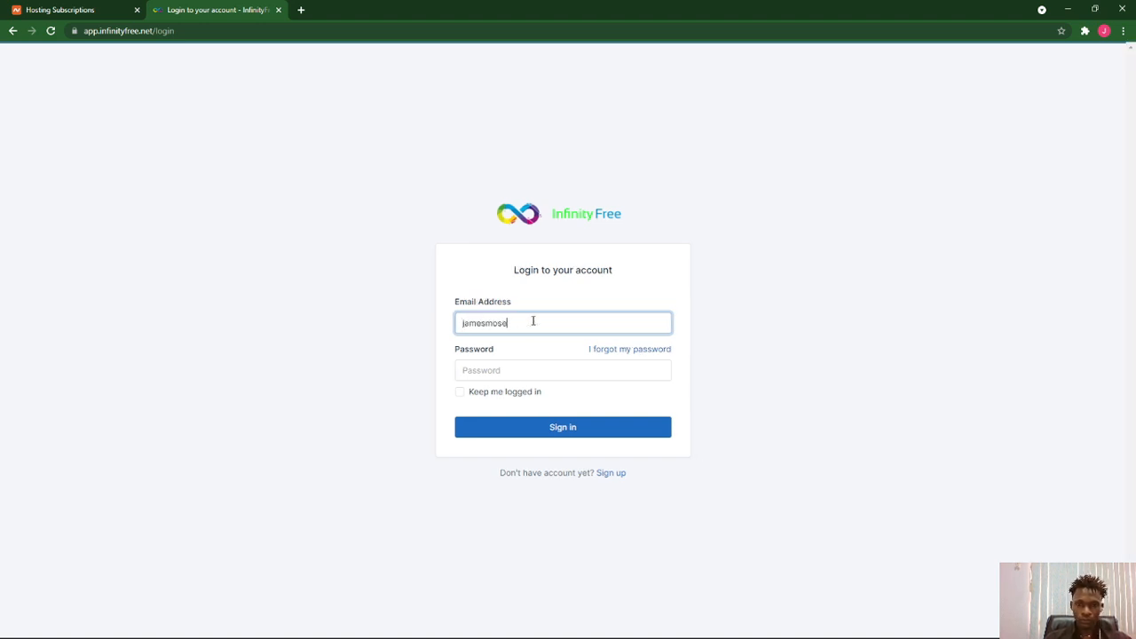
pyautogui.press('Tab')
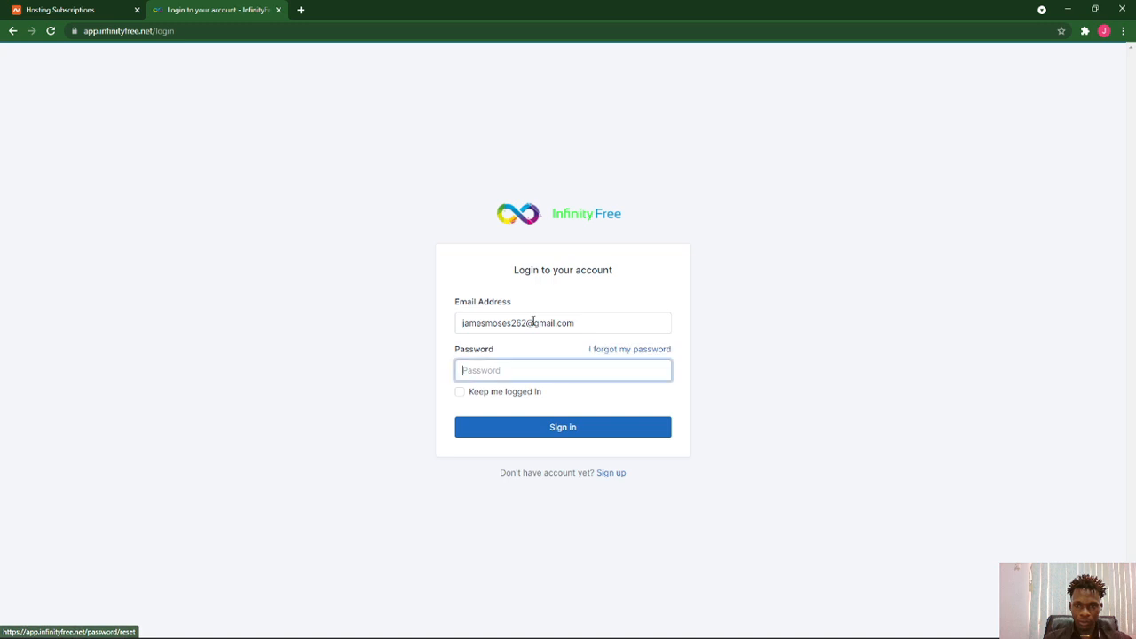
pyautogui.write('•••')
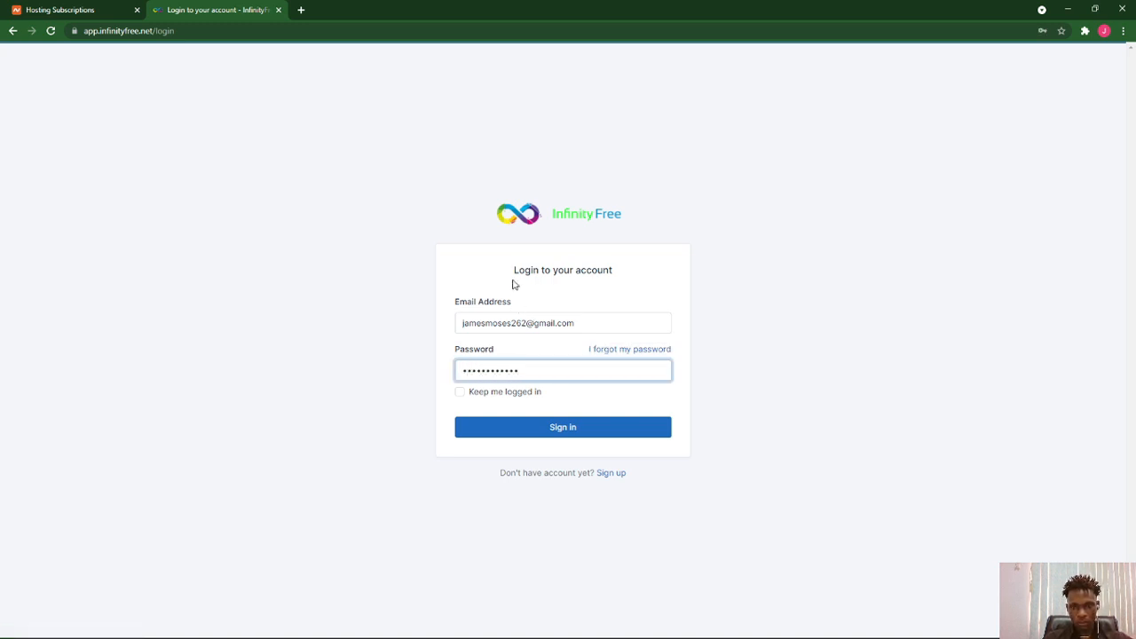
pyautogui.click(493, 397)
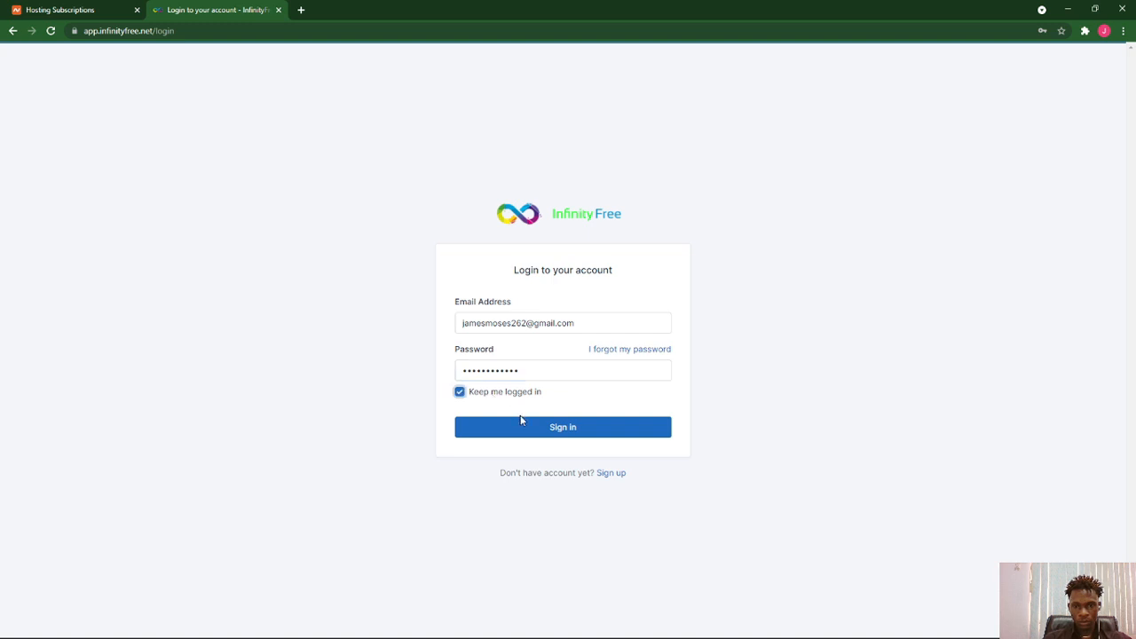
pyautogui.click(522, 419)
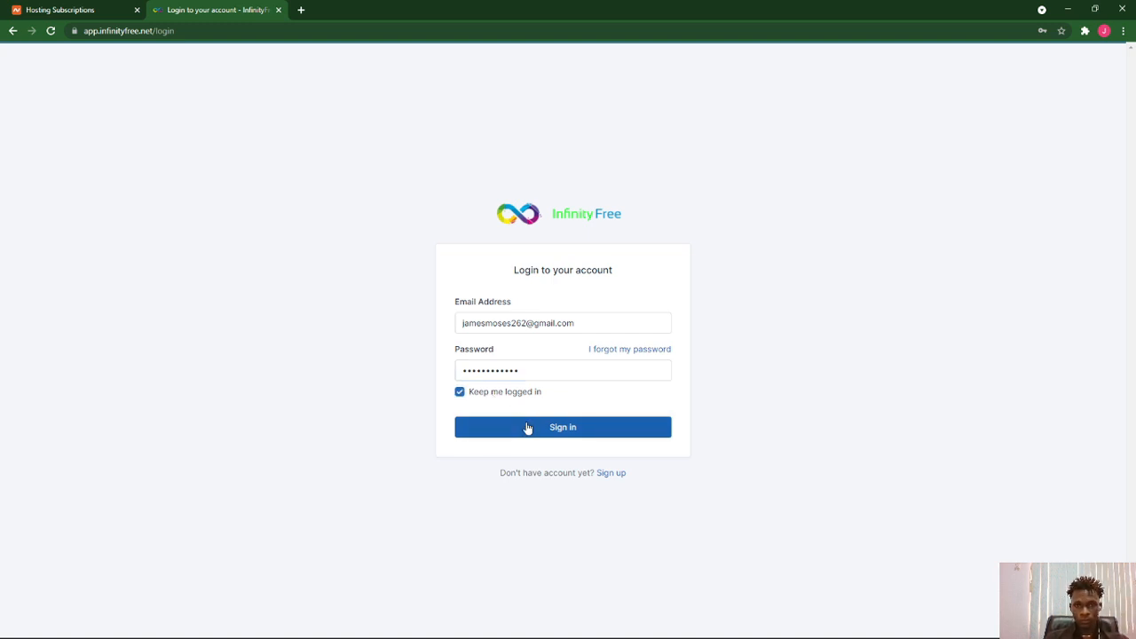
pyautogui.click(499, 431)
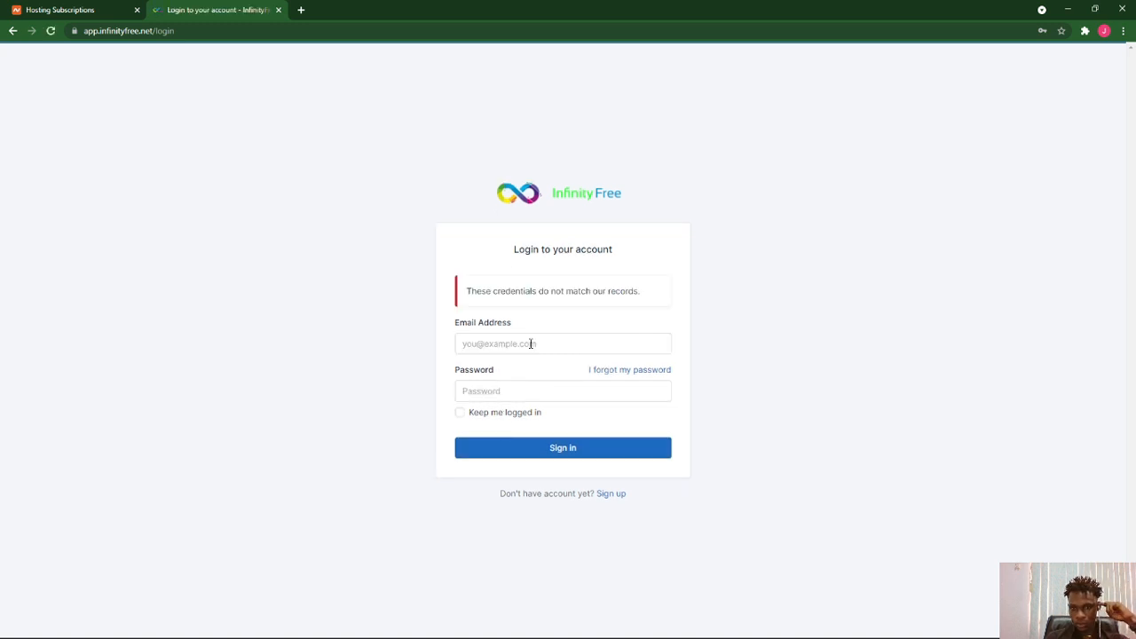
# - Re-enter the account e-mail and password, sign in, and let Chrome save the login
pyautogui.click(480, 337)
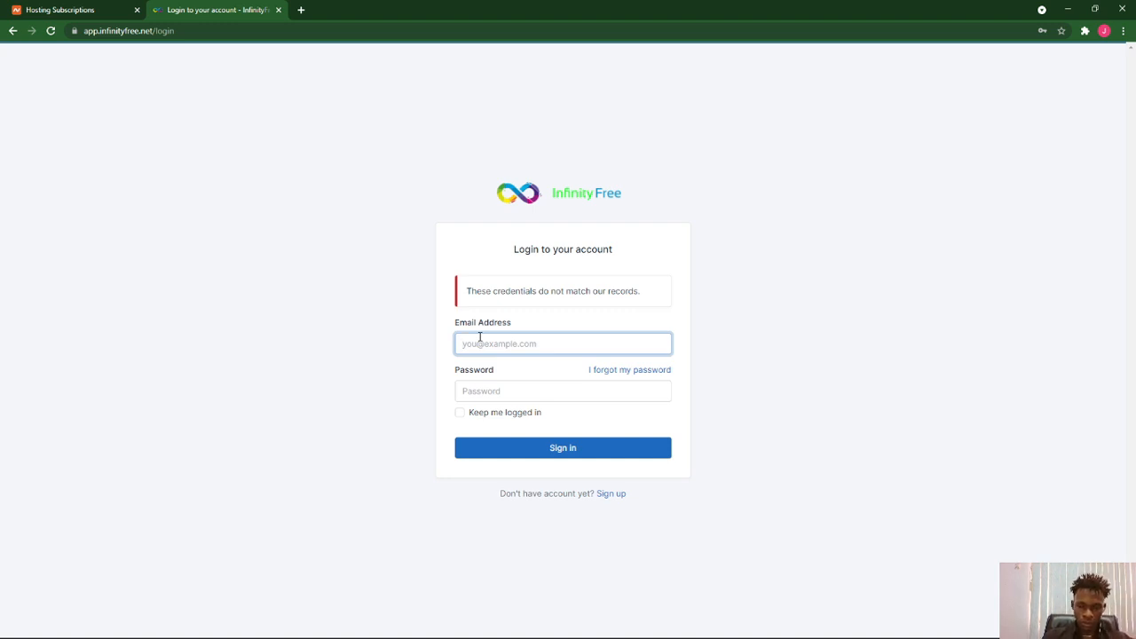
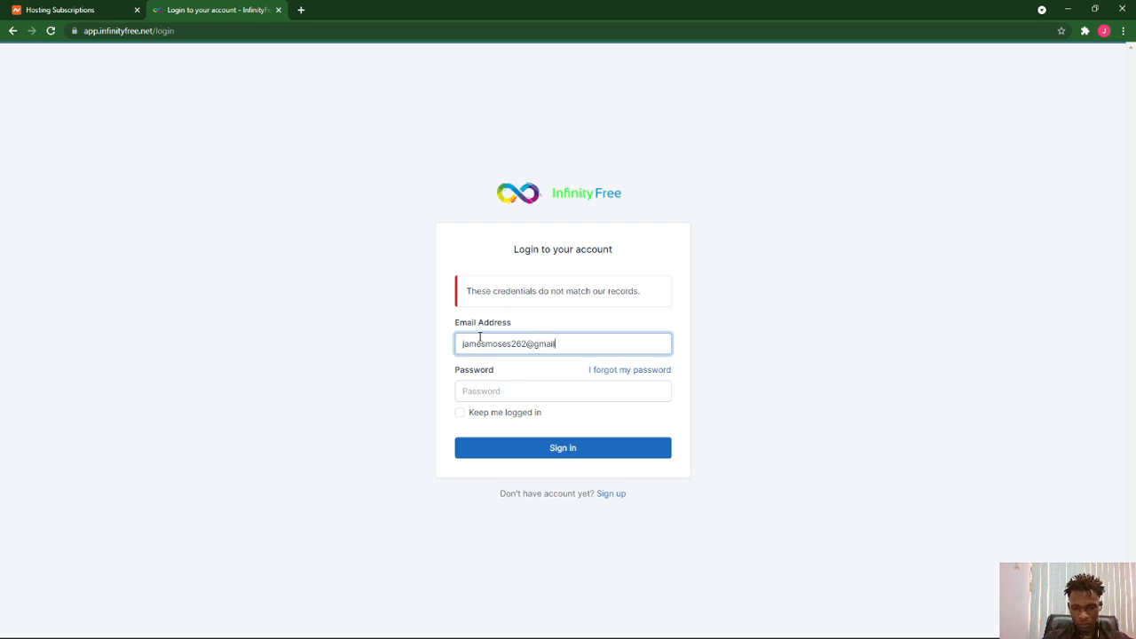
pyautogui.press('Tab')
pyautogui.press('Tab')
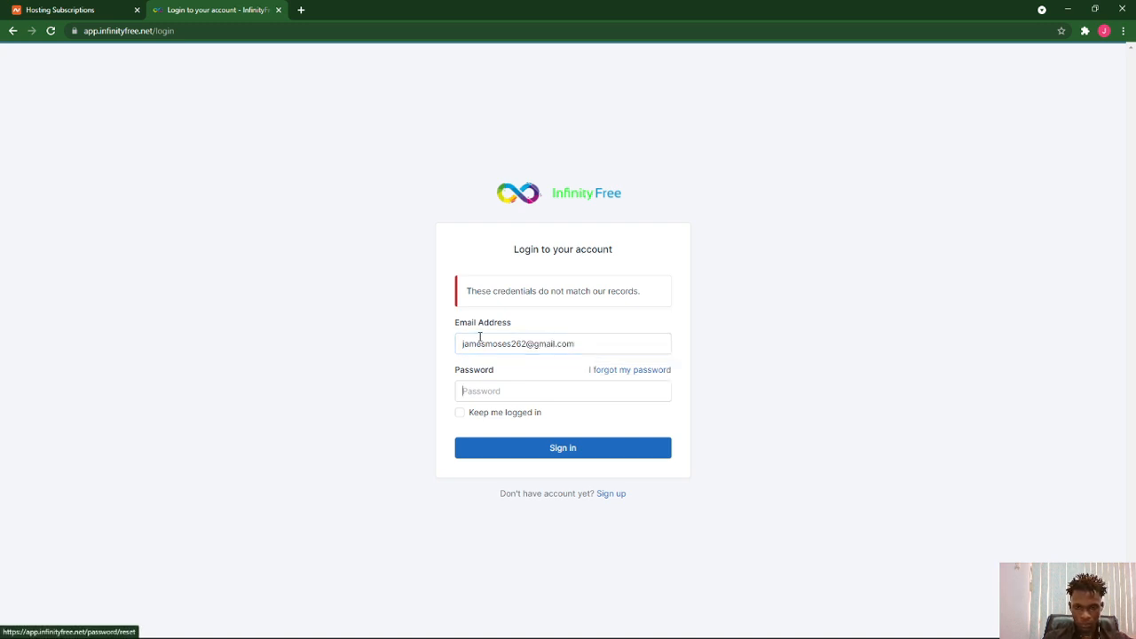
pyautogui.write('a')
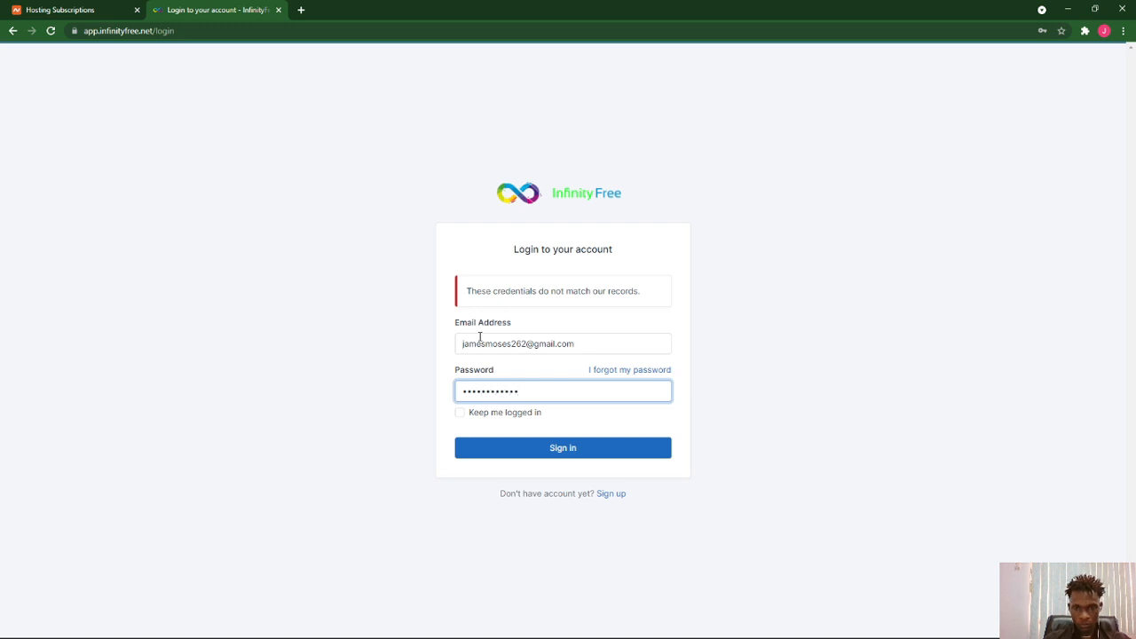
pyautogui.click(520, 412)
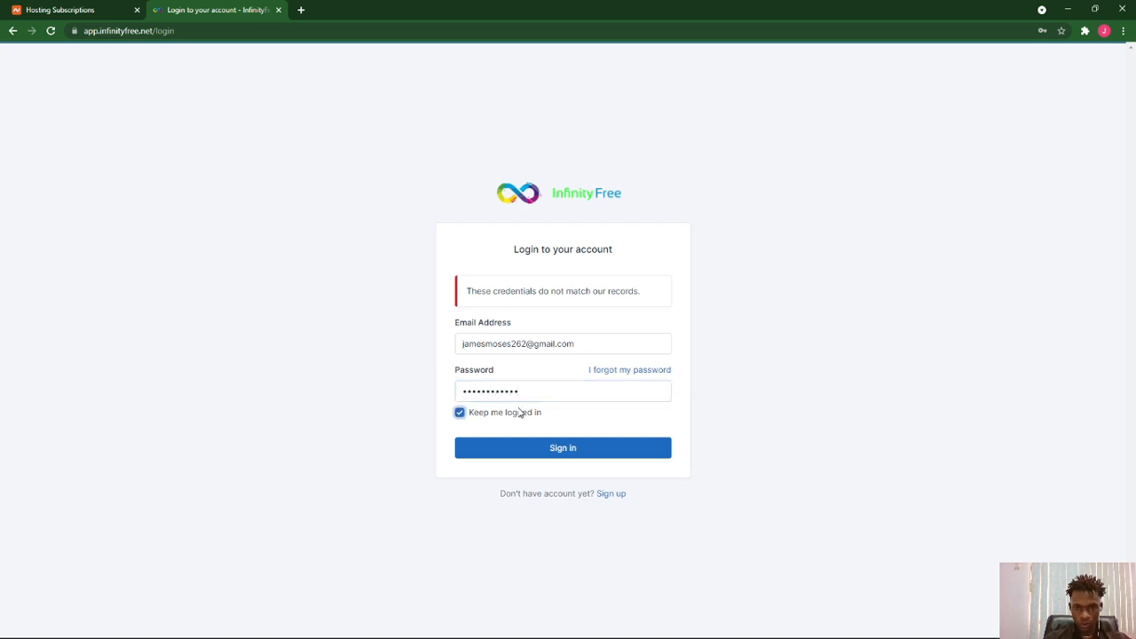
pyautogui.click(568, 453)
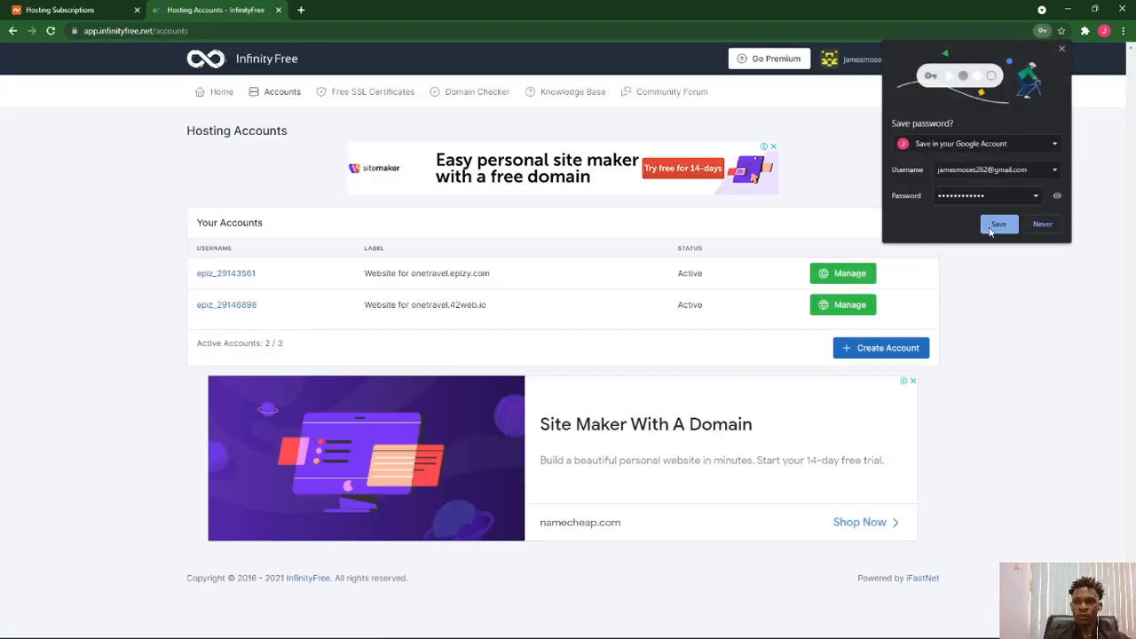
pyautogui.click(994, 225)
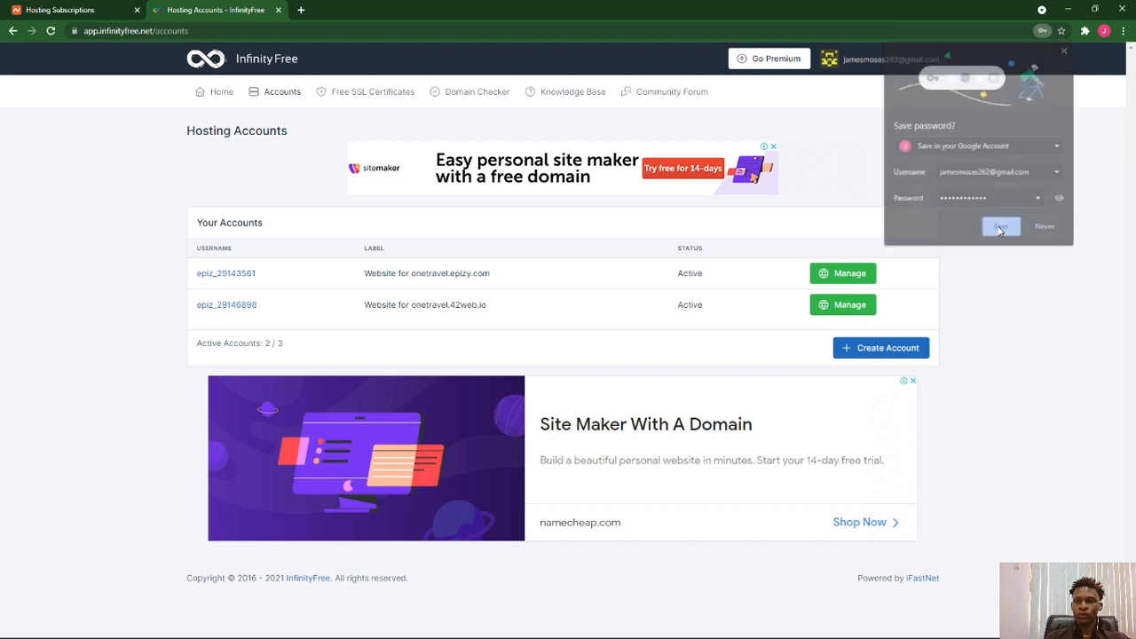
# - Start a new hosting account and check availability of the subdomain thedesignacademy with .rf.gd
pyautogui.click(884, 351)
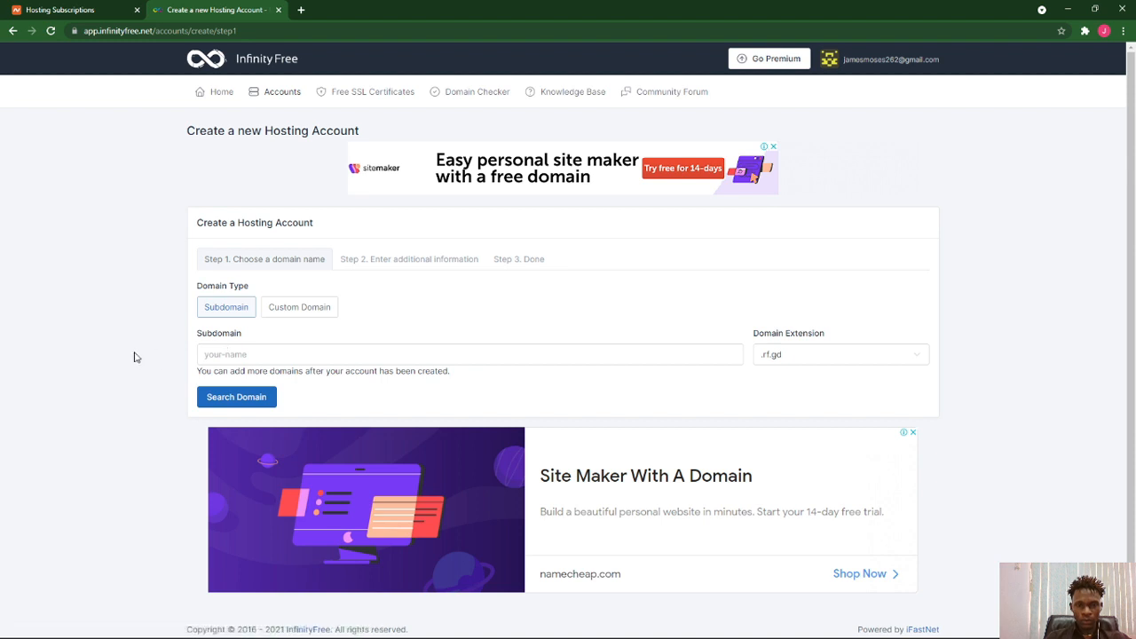
pyautogui.click(286, 357)
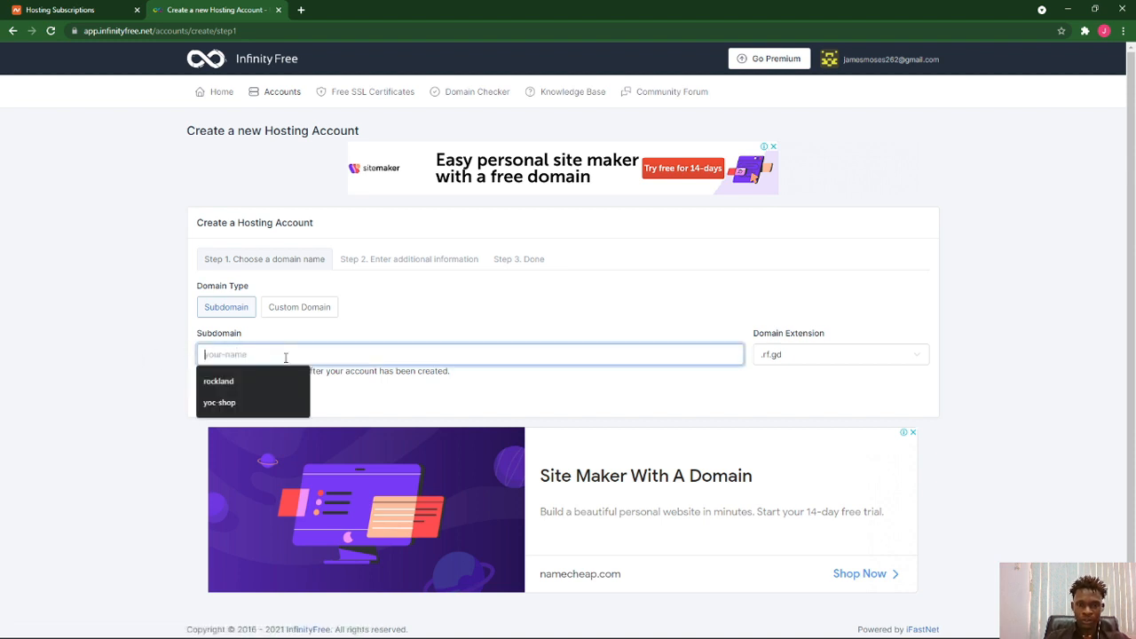
pyautogui.click(164, 381)
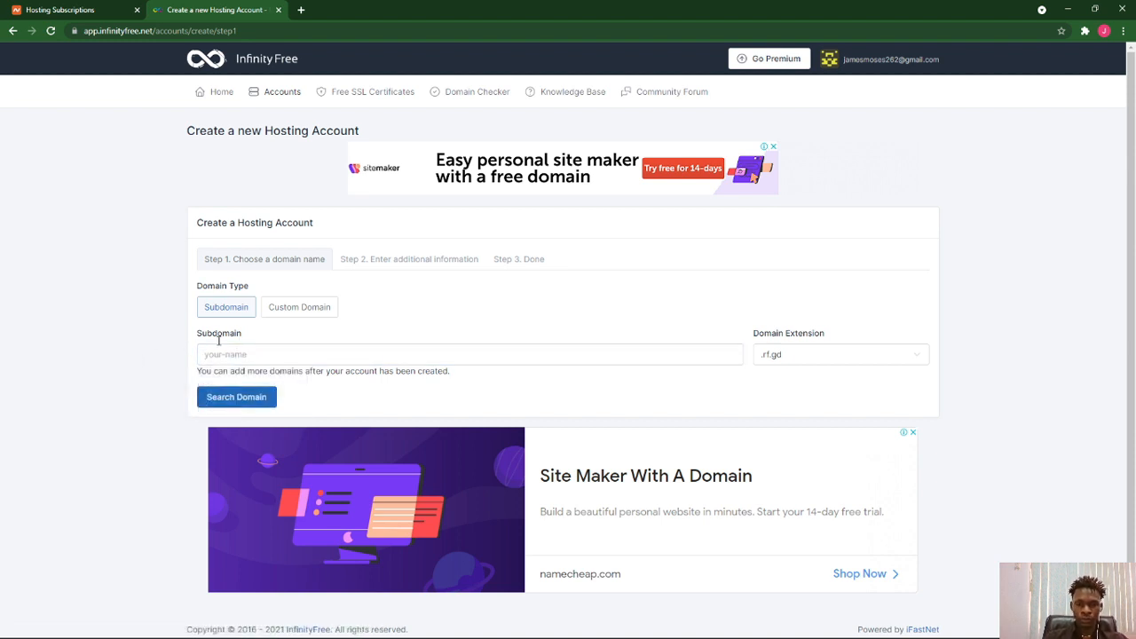
pyautogui.click(245, 355)
pyautogui.write('the')
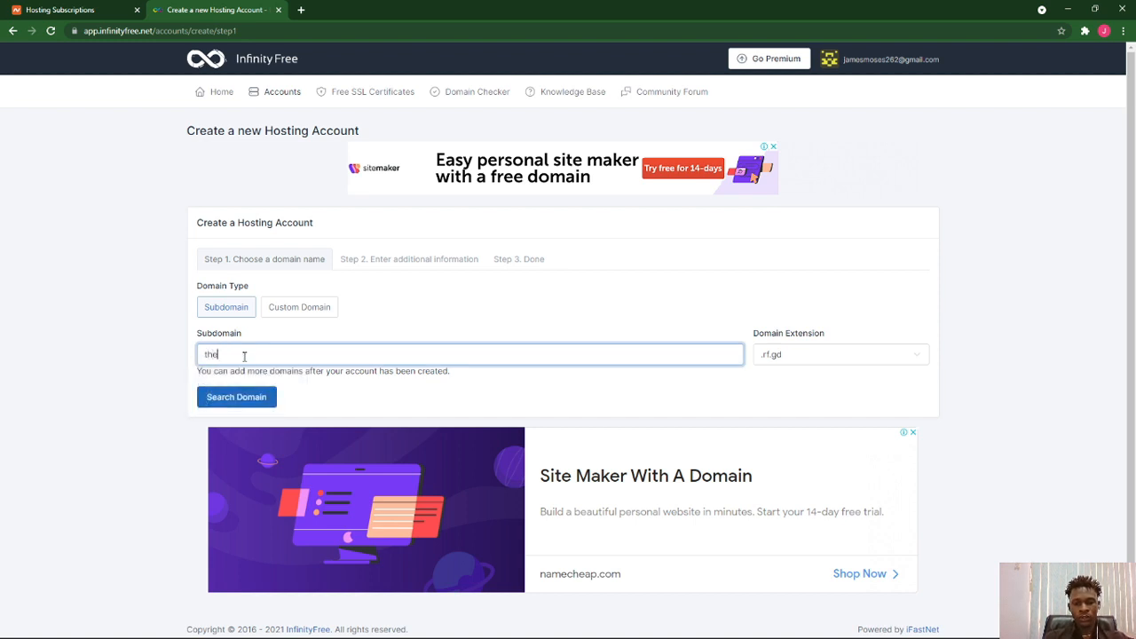
pyautogui.write('designacad')
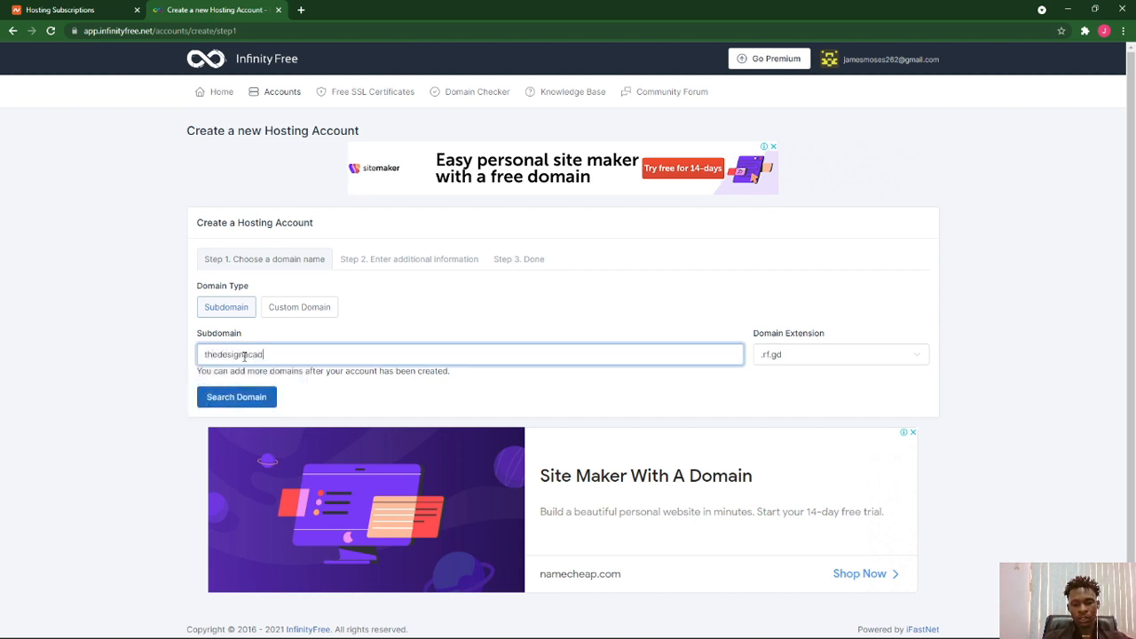
pyautogui.write('emy')
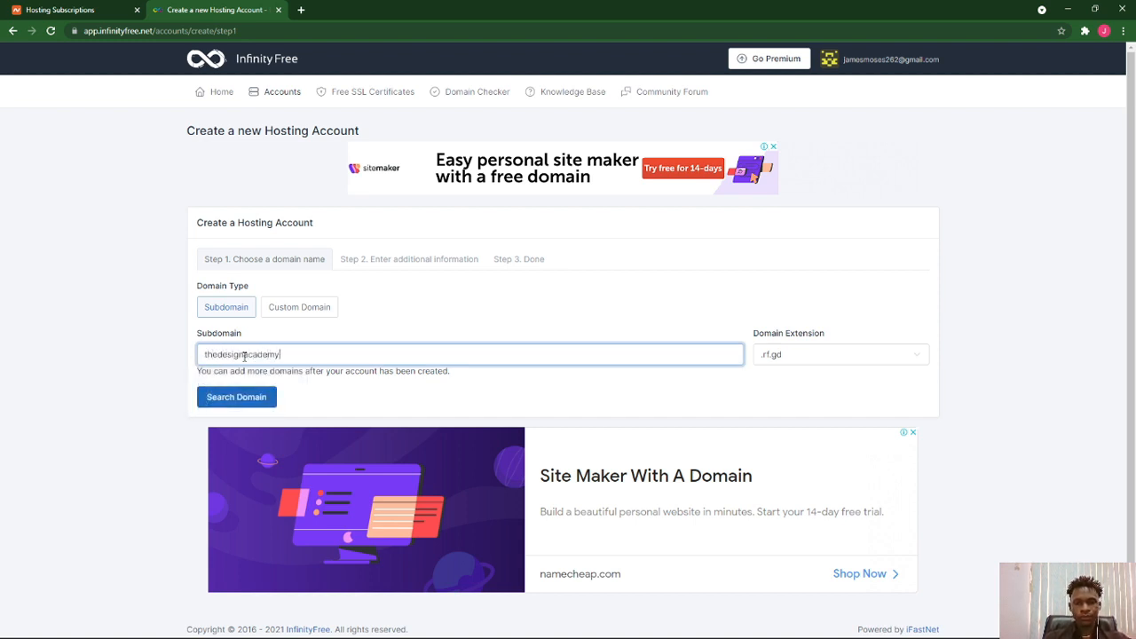
pyautogui.click(782, 349)
pyautogui.click(786, 354)
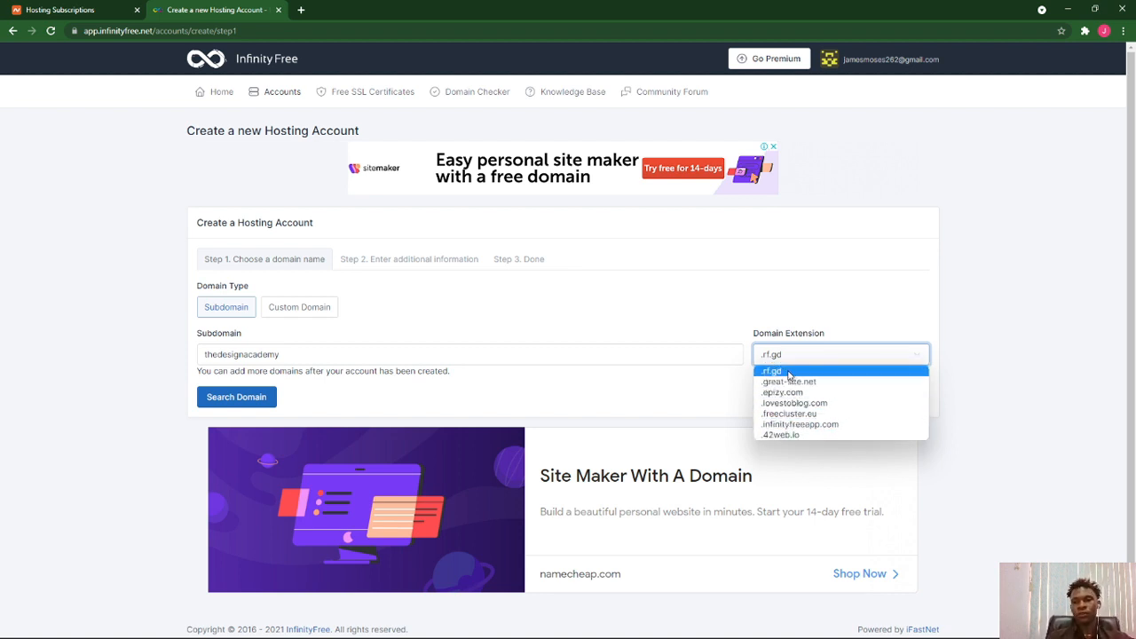
pyautogui.click(786, 373)
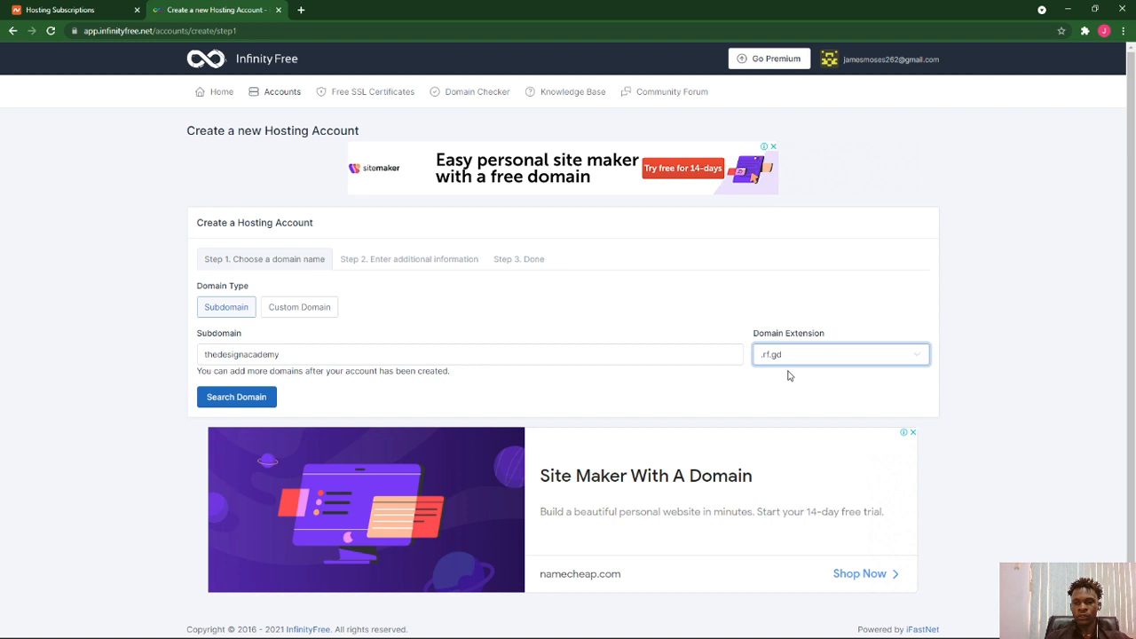
pyautogui.click(257, 397)
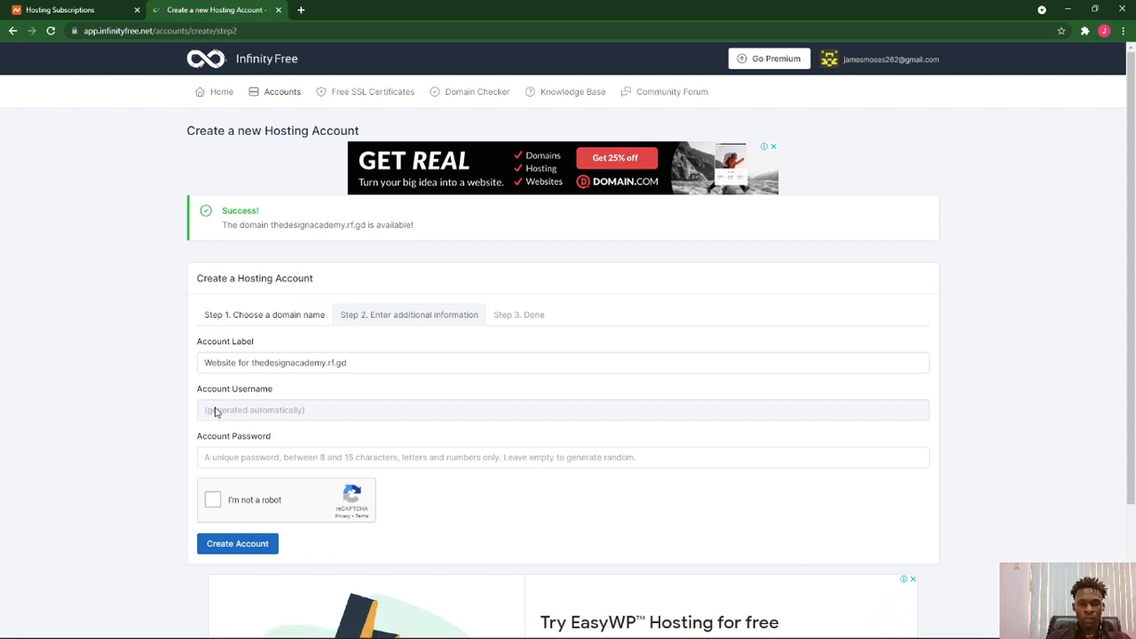
# - Enter an account password for the new hosting account and select it for copying
pyautogui.click(237, 457)
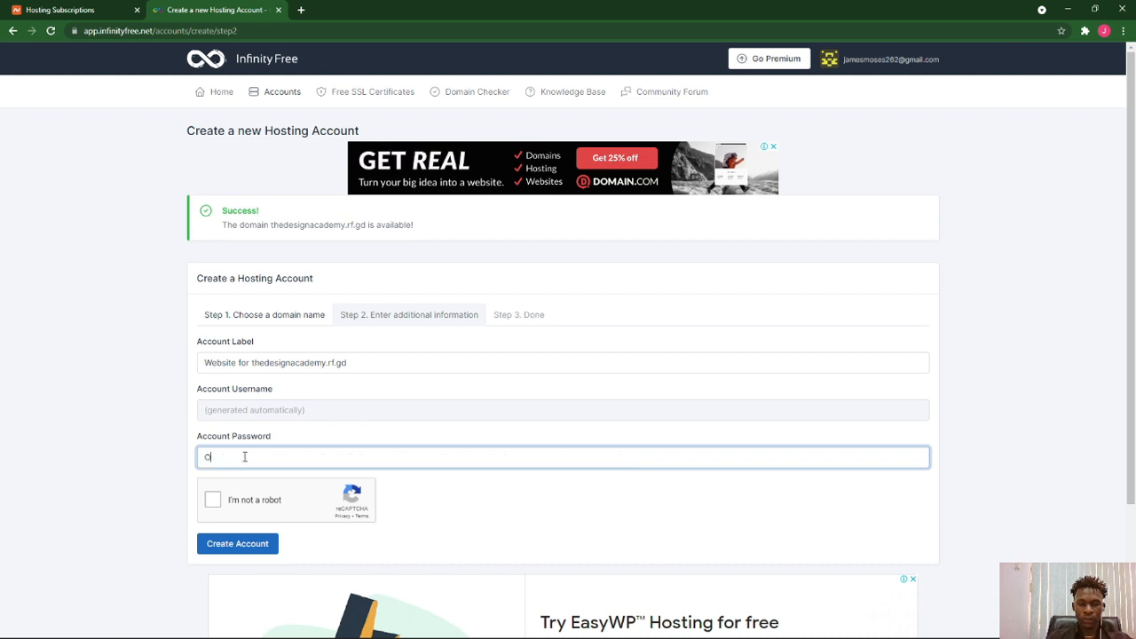
pyautogui.press('BackSpace')
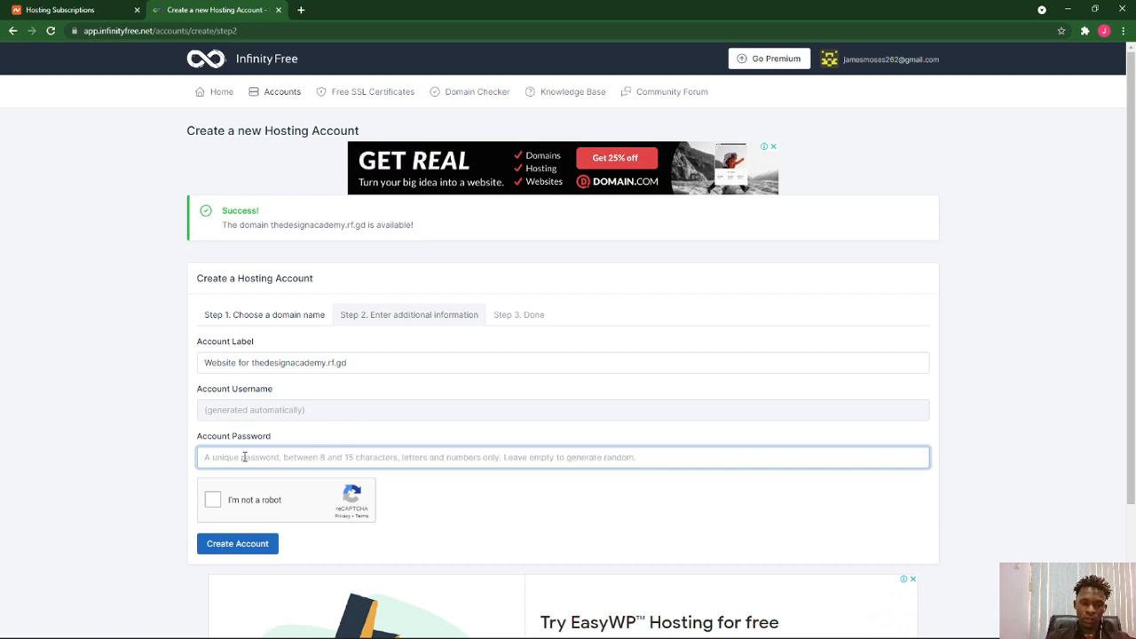
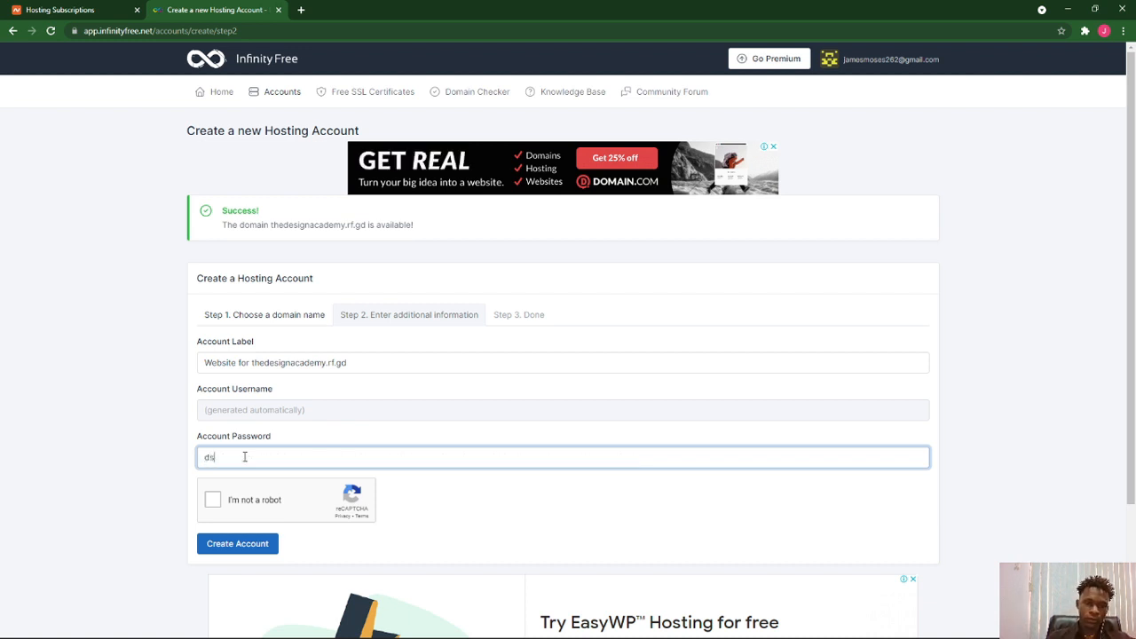
pyautogui.doubleClick(244, 457)
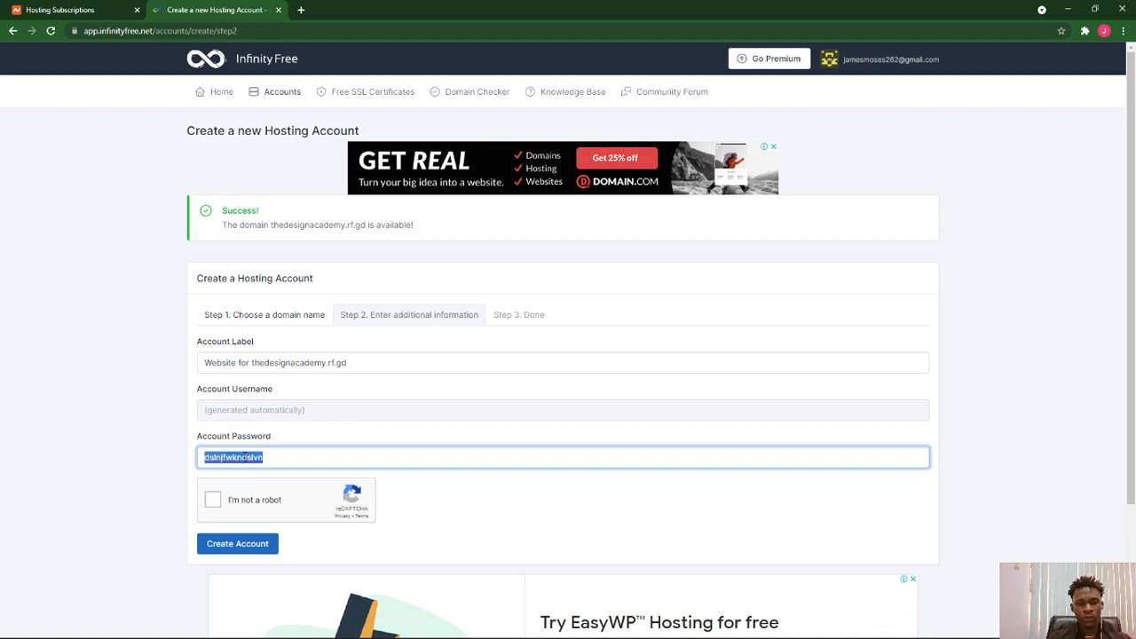
# - Pass the reCAPTCHA check, submit the account for creation, and search Windows for Notepad
pyautogui.click(212, 500)
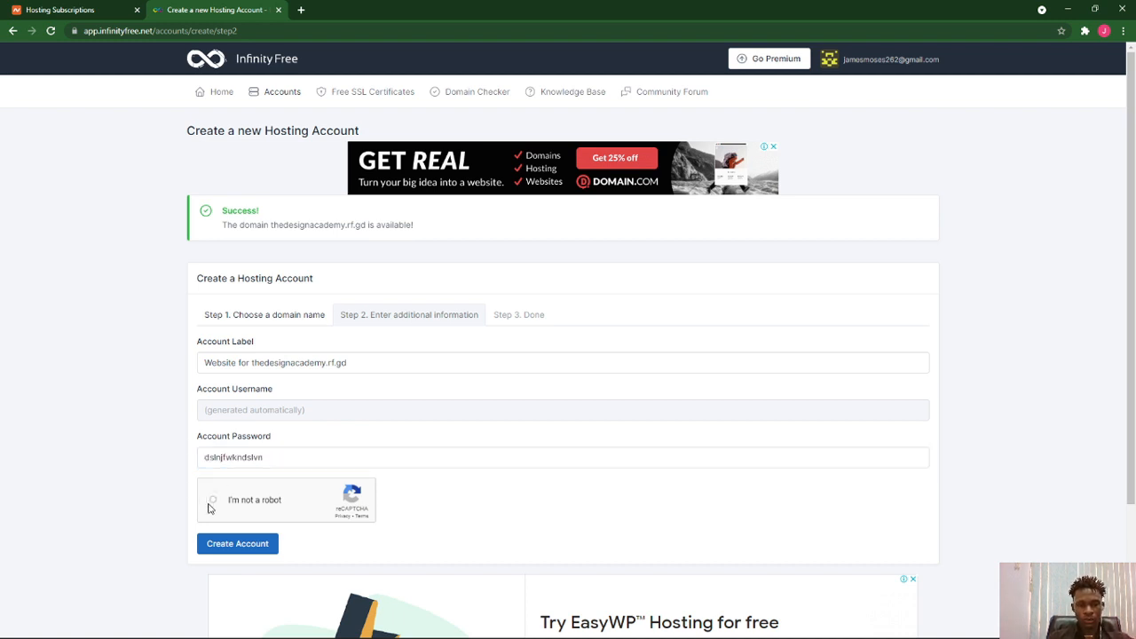
pyautogui.click(233, 542)
pyautogui.press('super+s')
pyautogui.write('no')
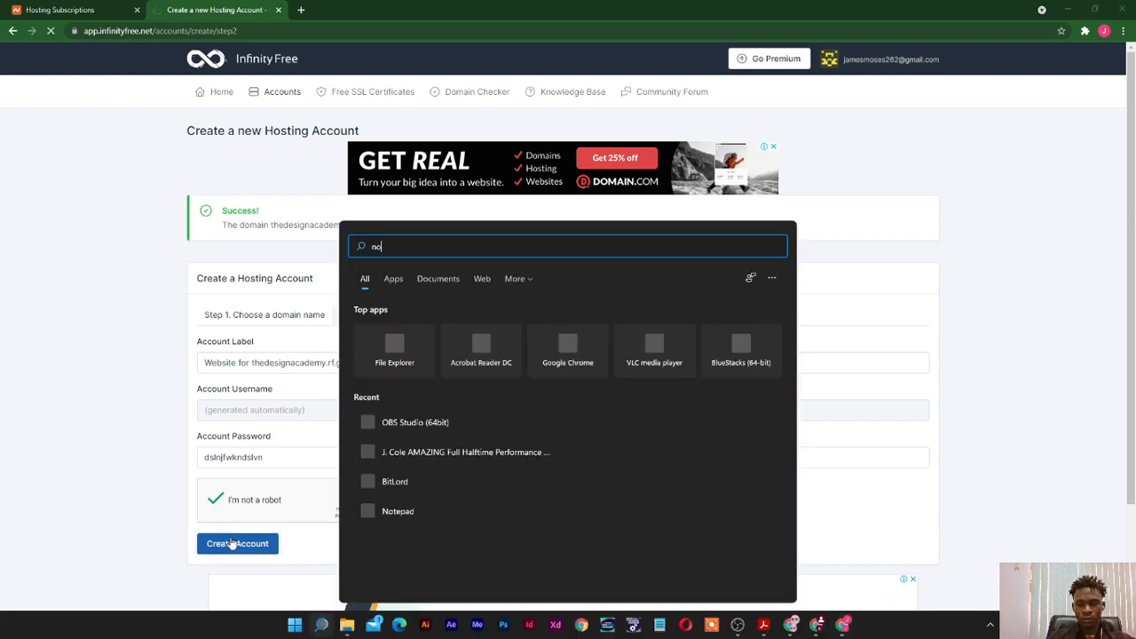
pyautogui.write('tepad')
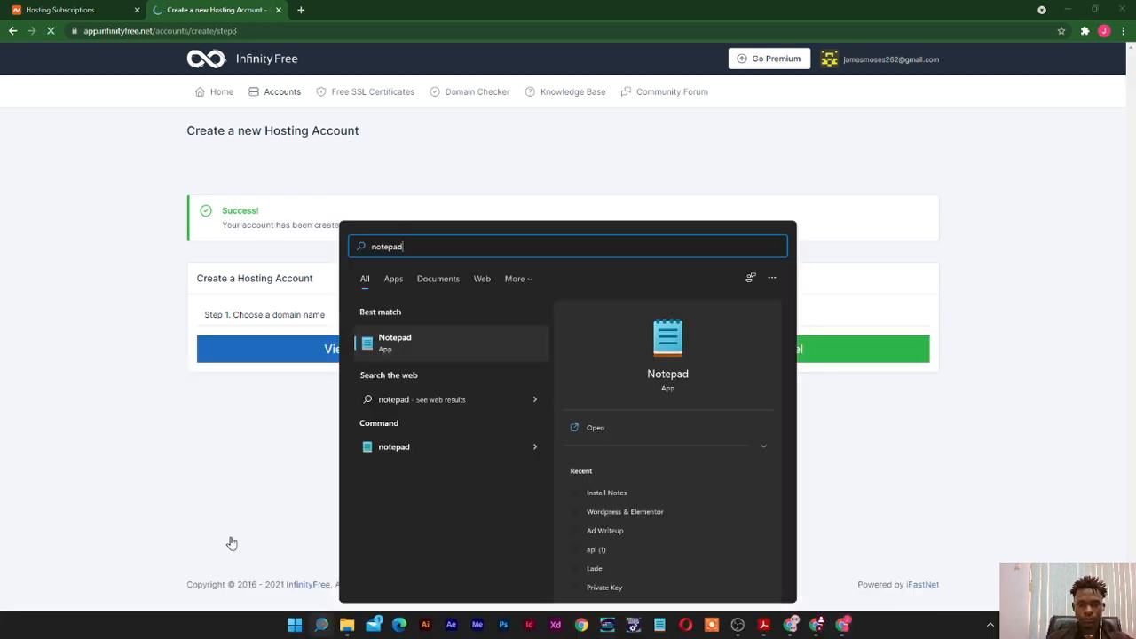
# - Record the account password in a Notepad note, then view the new account in the client area
pyautogui.press('Return')
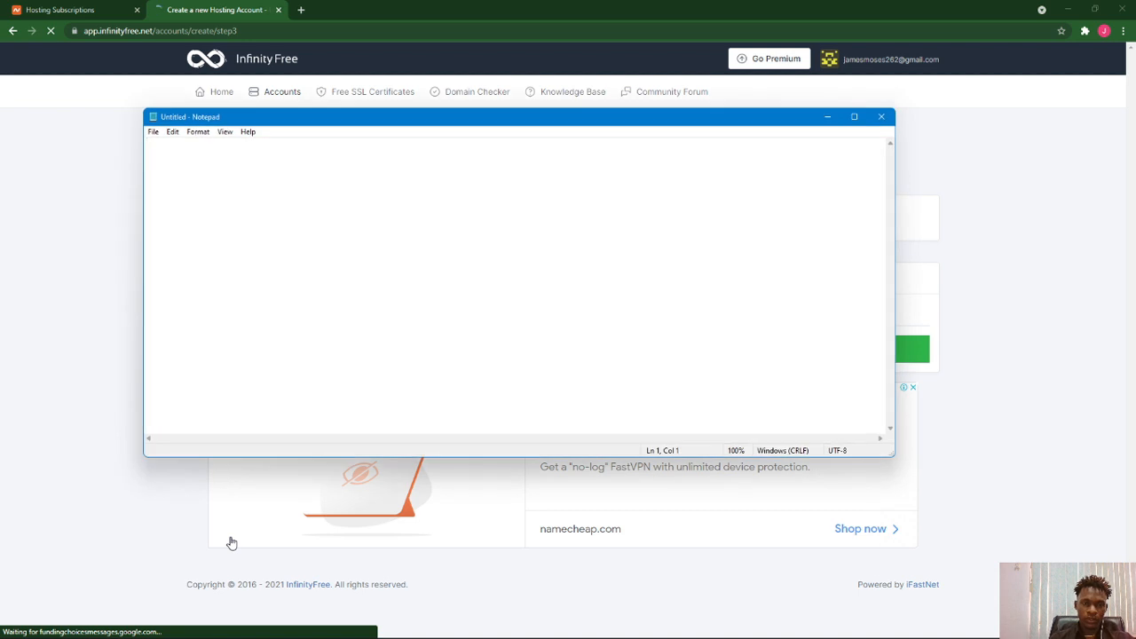
pyautogui.write('Password')
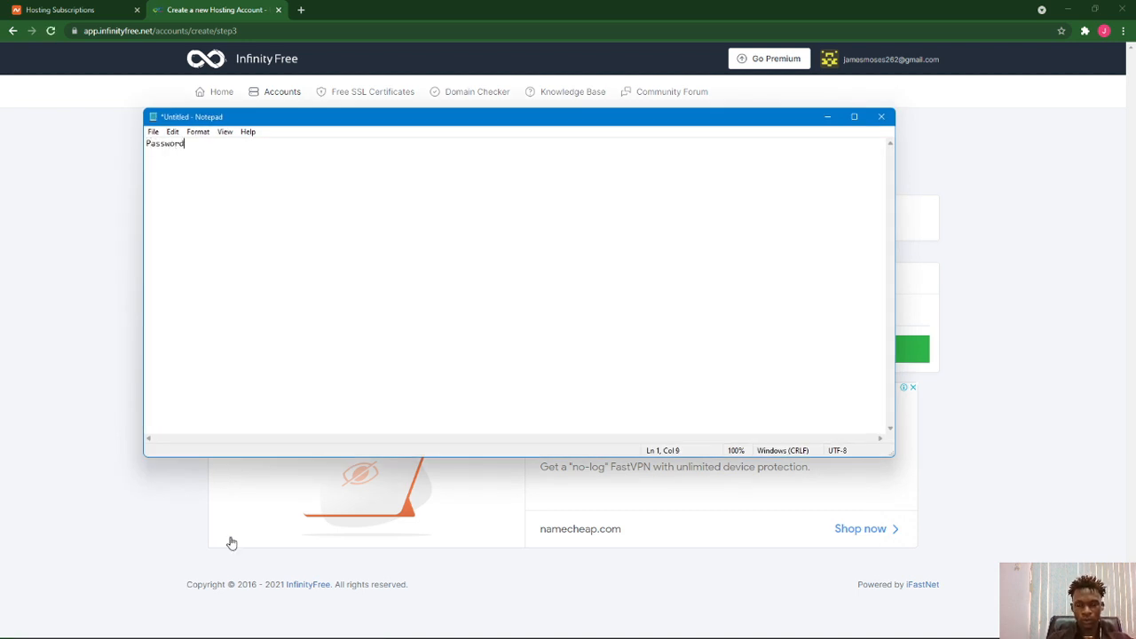
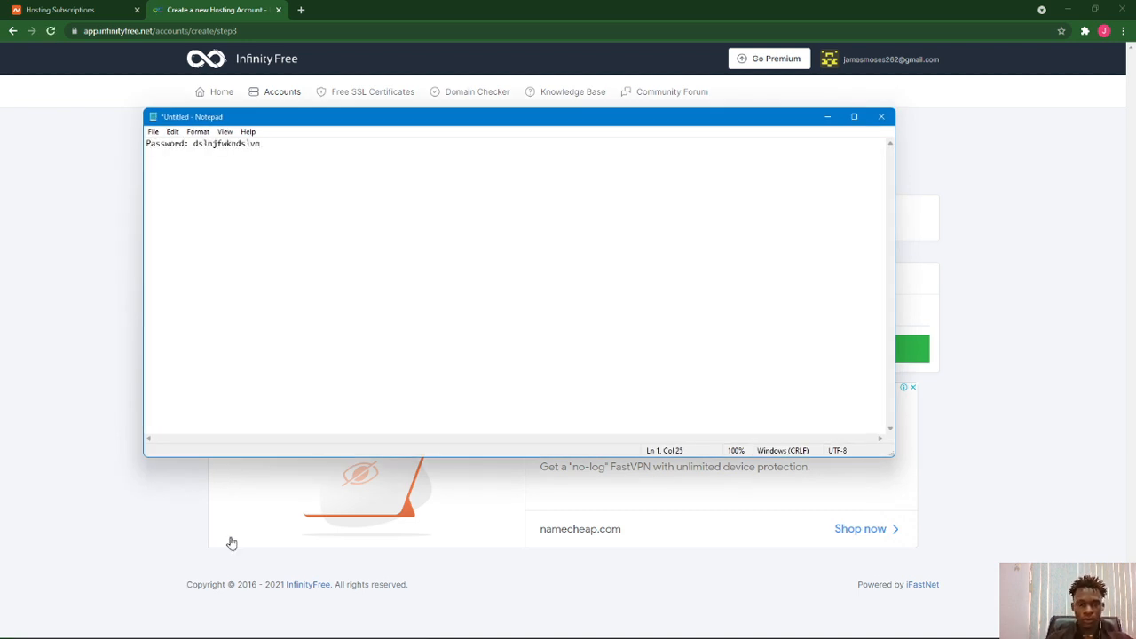
pyautogui.click(35, 446)
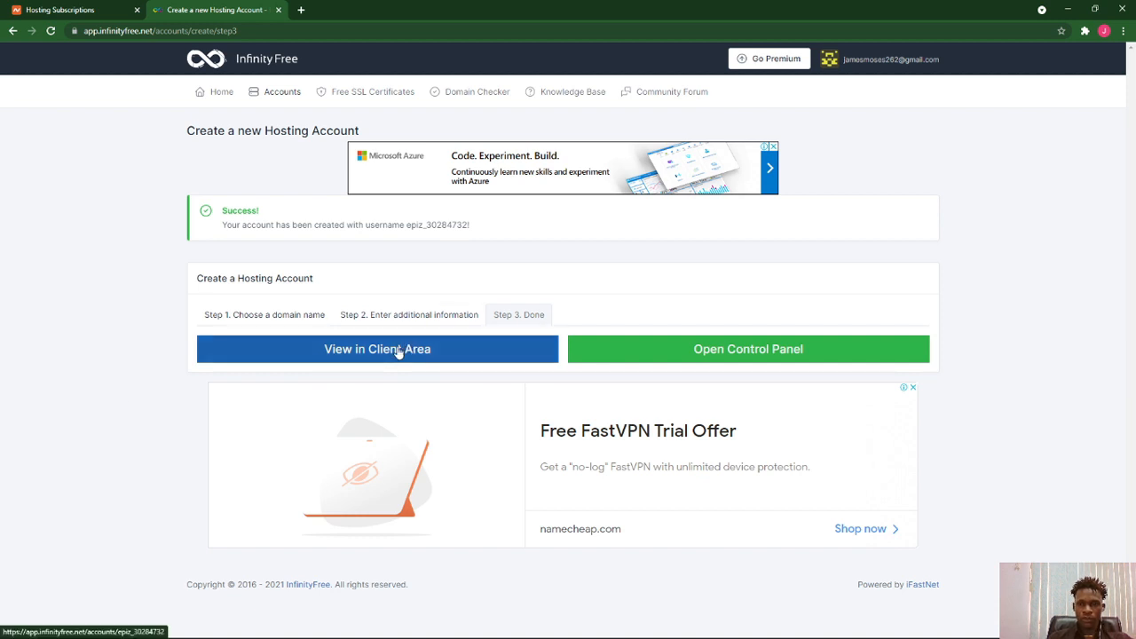
pyautogui.click(371, 351)
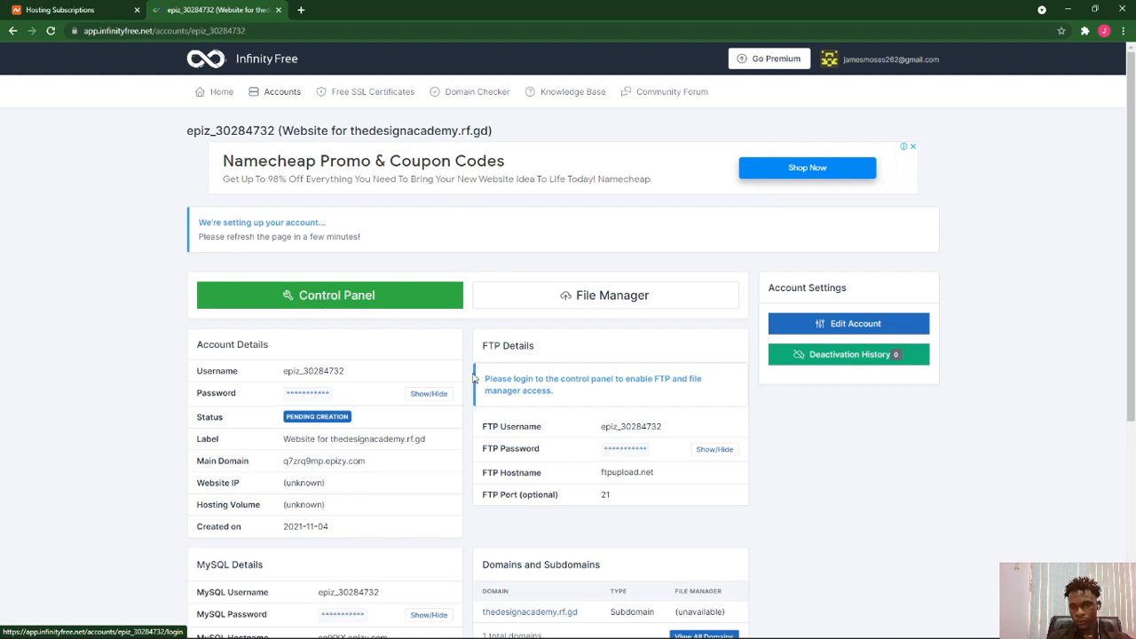
pyautogui.scroll(-2, 508, 424)
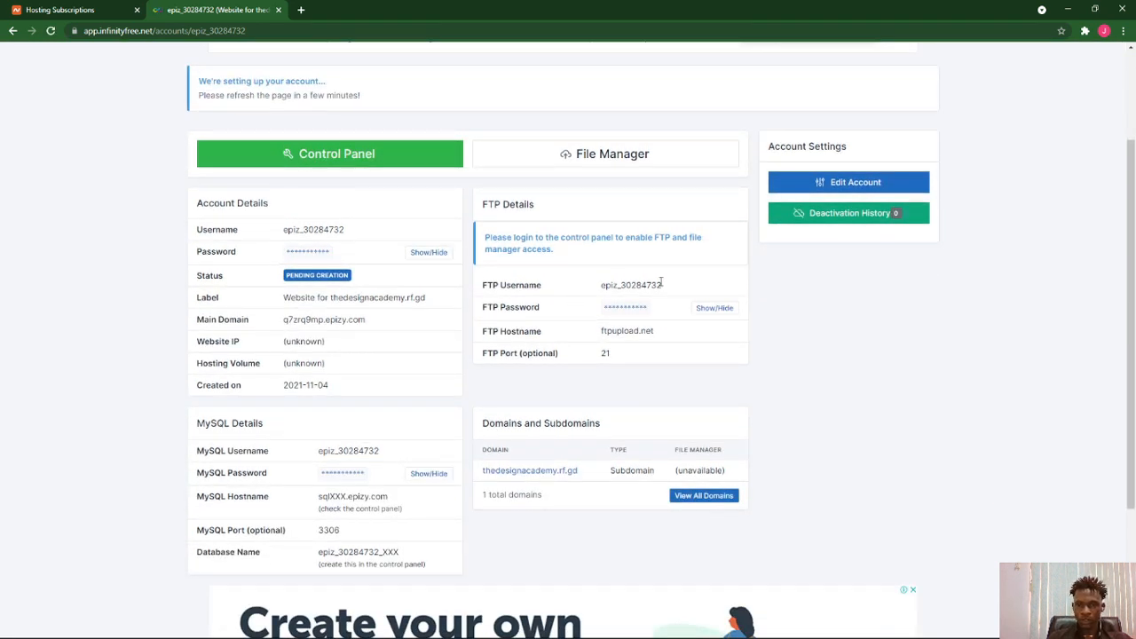
# - Paste the FTP username into Notepad on a 'Username:' line above the password
pyautogui.moveTo(663, 286); pyautogui.dragTo(601, 284)
pyautogui.hotkey('ctrl', 'c')
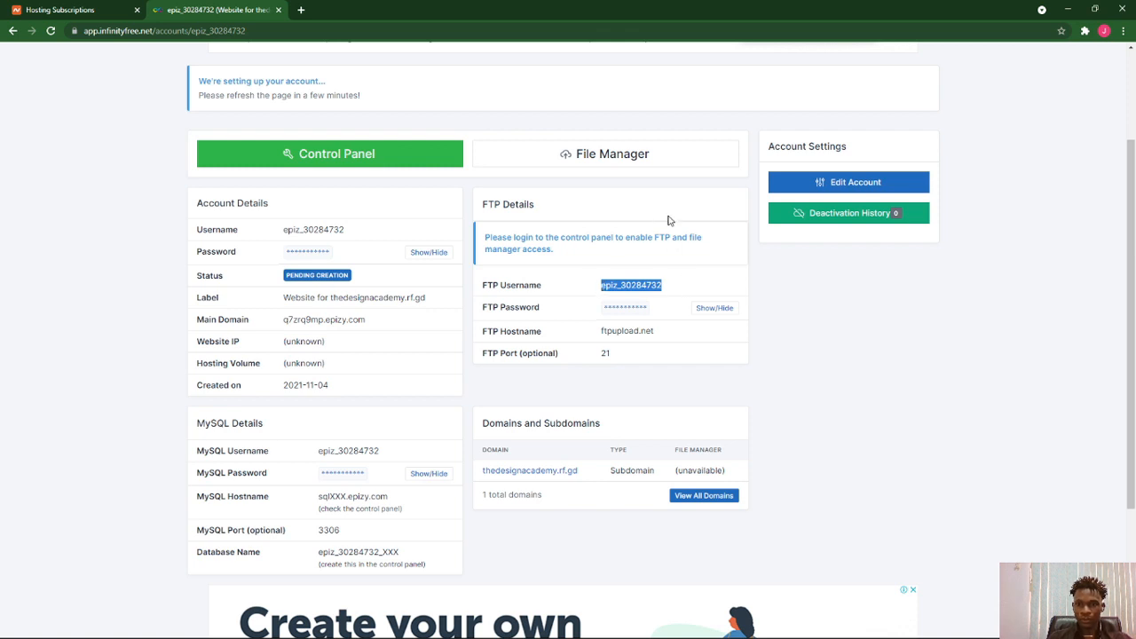
pyautogui.hotkey('alt', 'Tab')
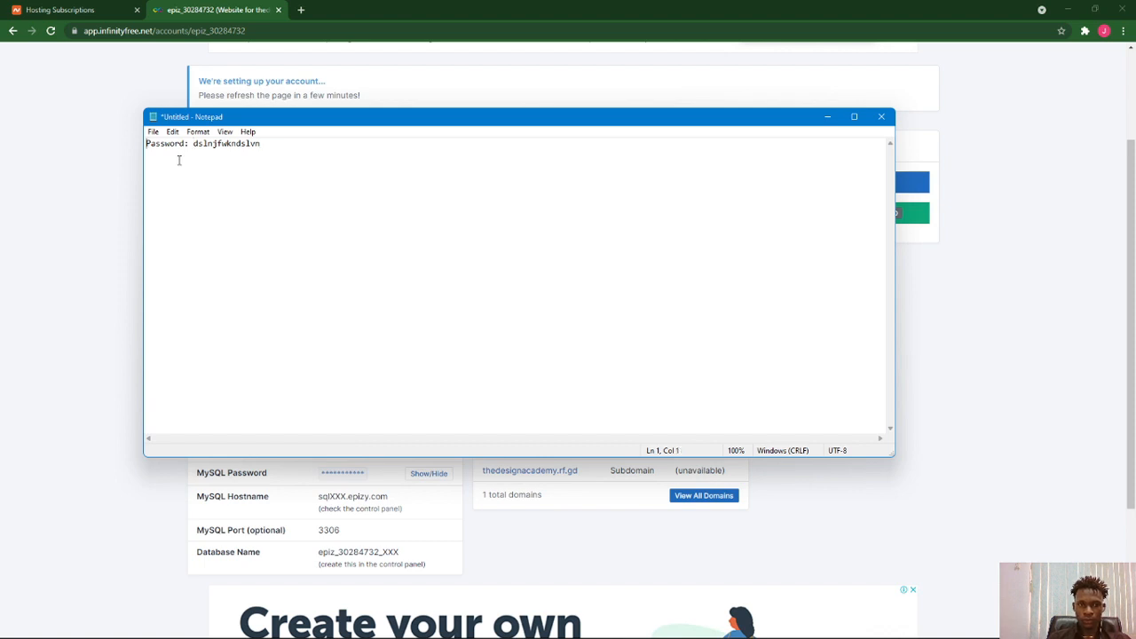
pyautogui.press('Return')
pyautogui.press('Up')
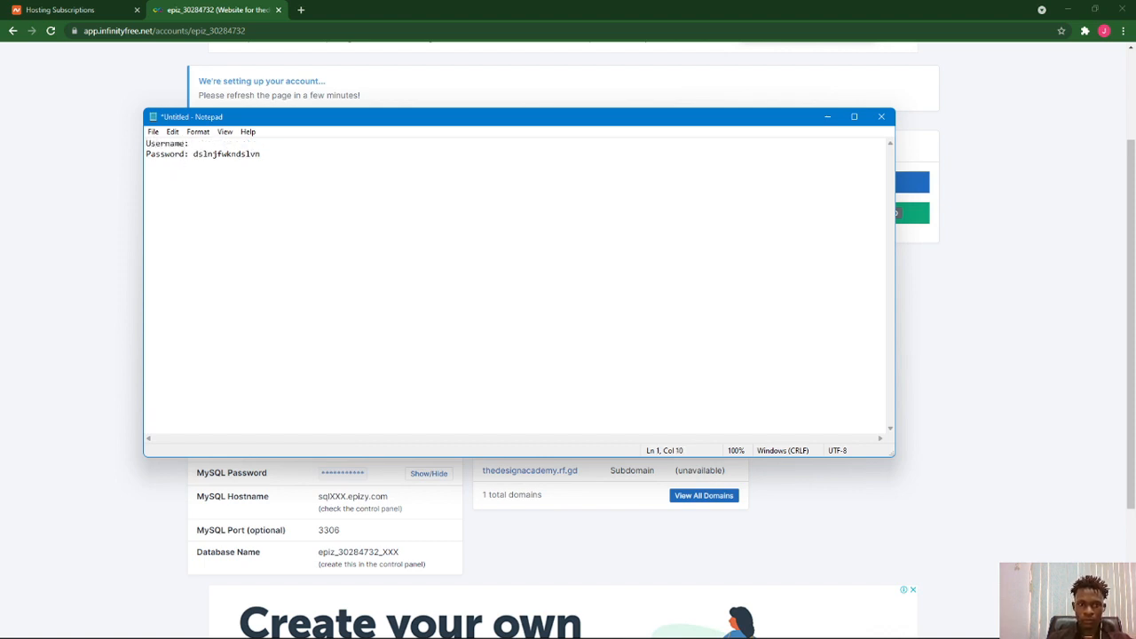
pyautogui.write('Username:')
pyautogui.hotkey('ctrl', 'v')
pyautogui.click(45, 207)
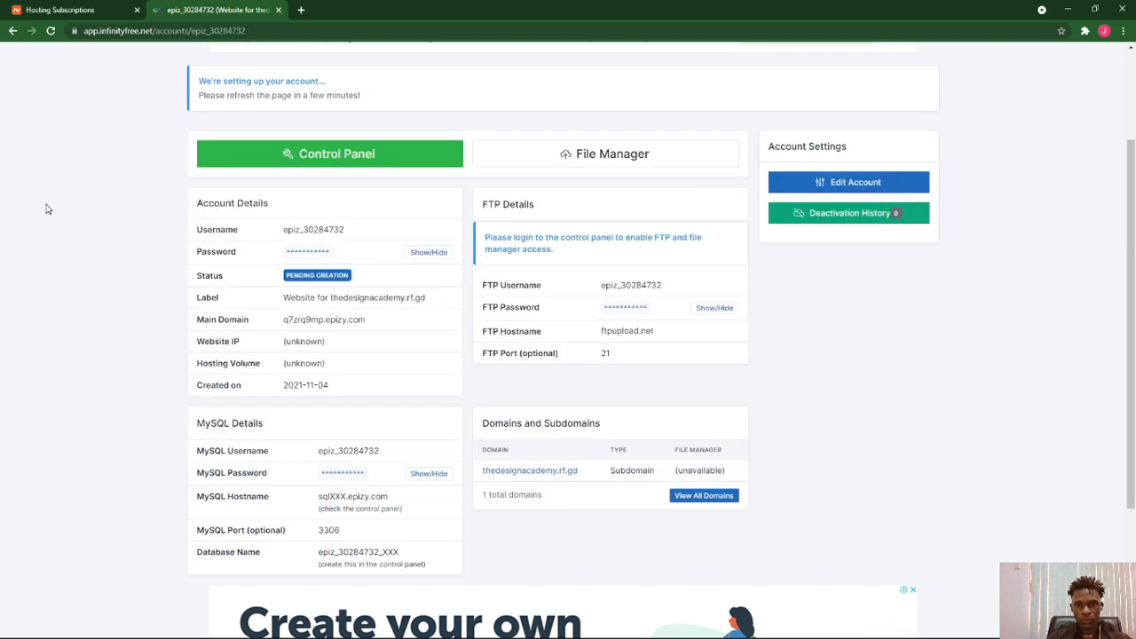
# - Open the new account's control panel, allow host email notifications, and close the old Hosting Subscriptions tab
pyautogui.click(375, 159)
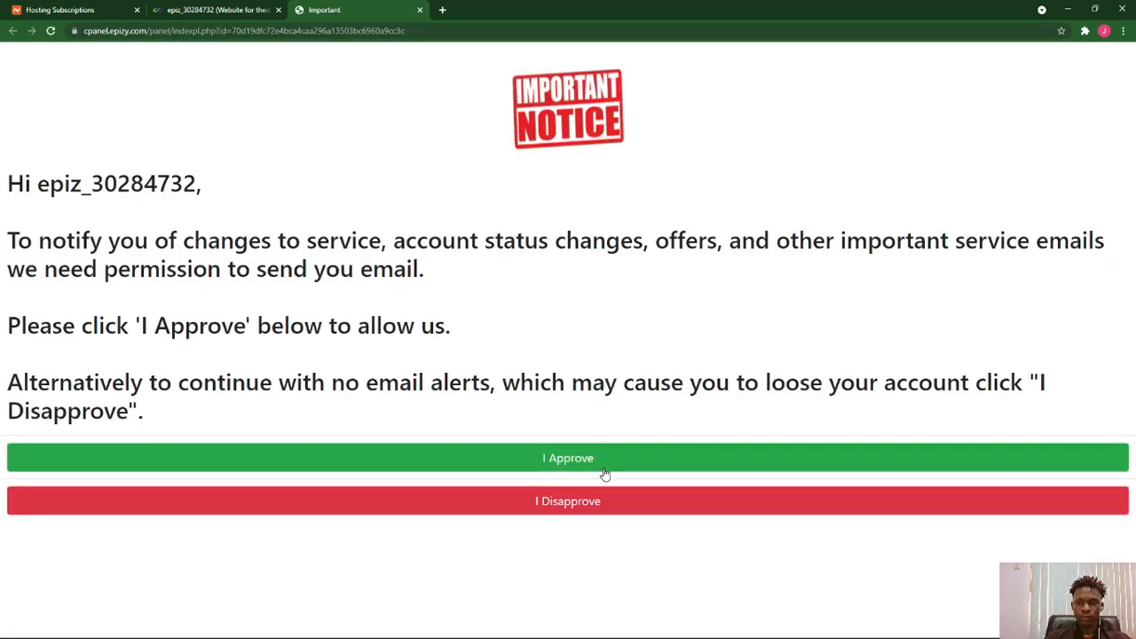
pyautogui.click(591, 467)
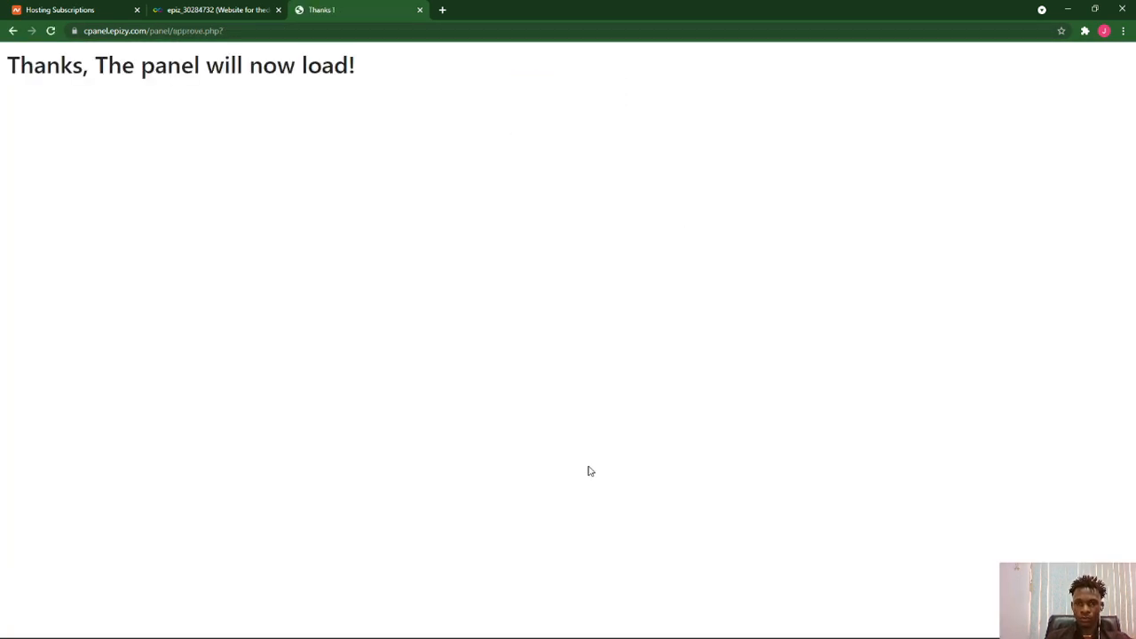
pyautogui.click(137, 10)
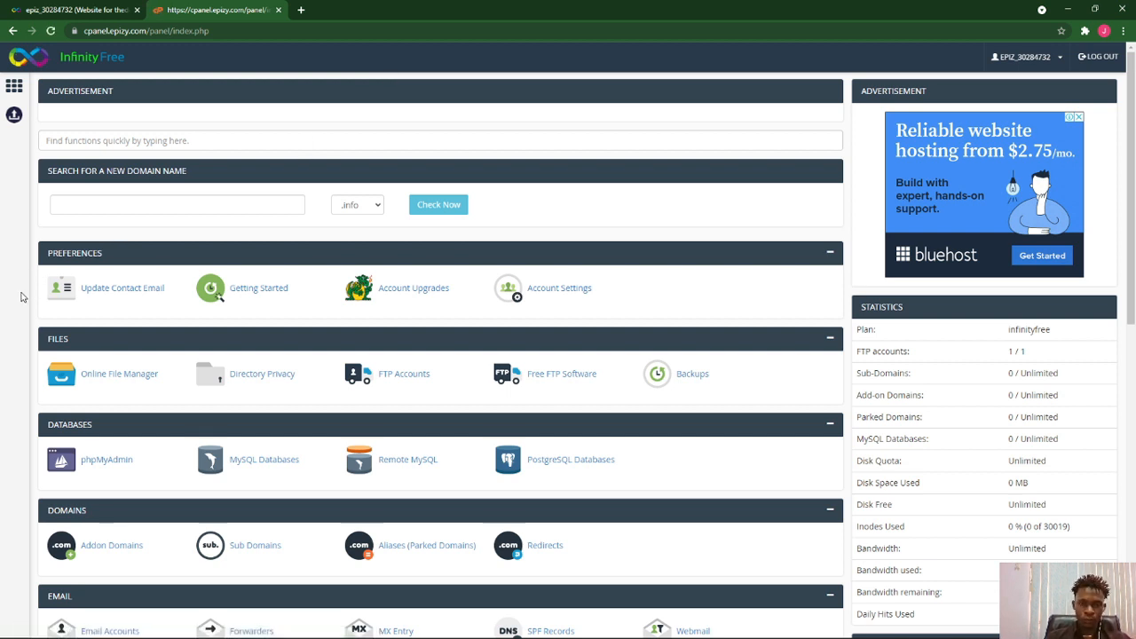
# - Launch Softaculous Apps Installer from the Software section
pyautogui.middleClick(455, 230)
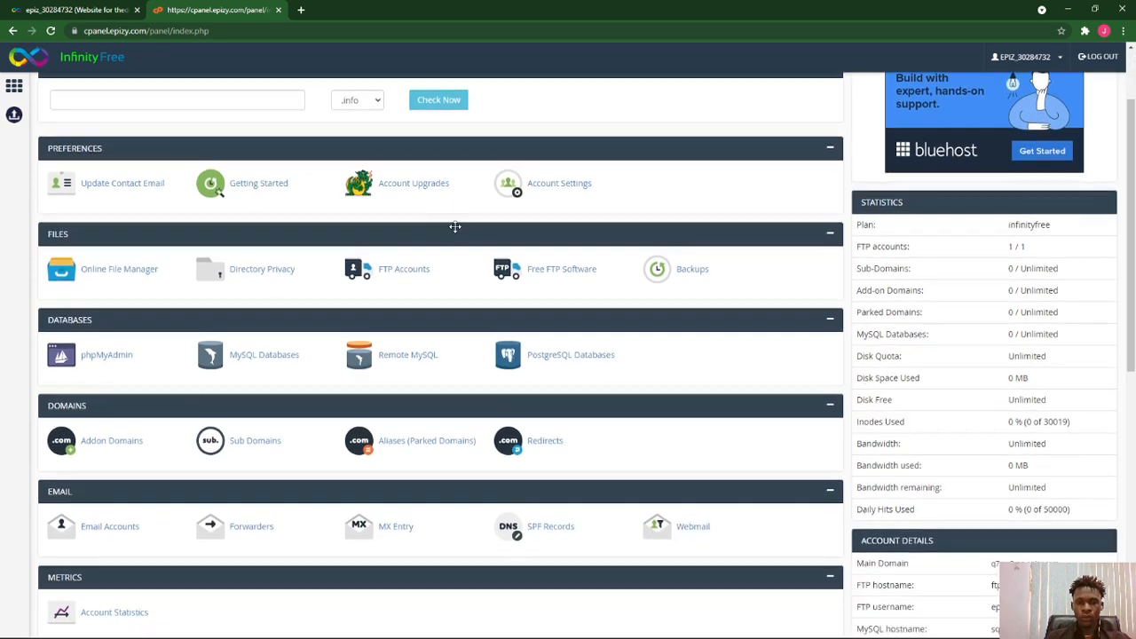
pyautogui.scroll(-3, 456, 228)
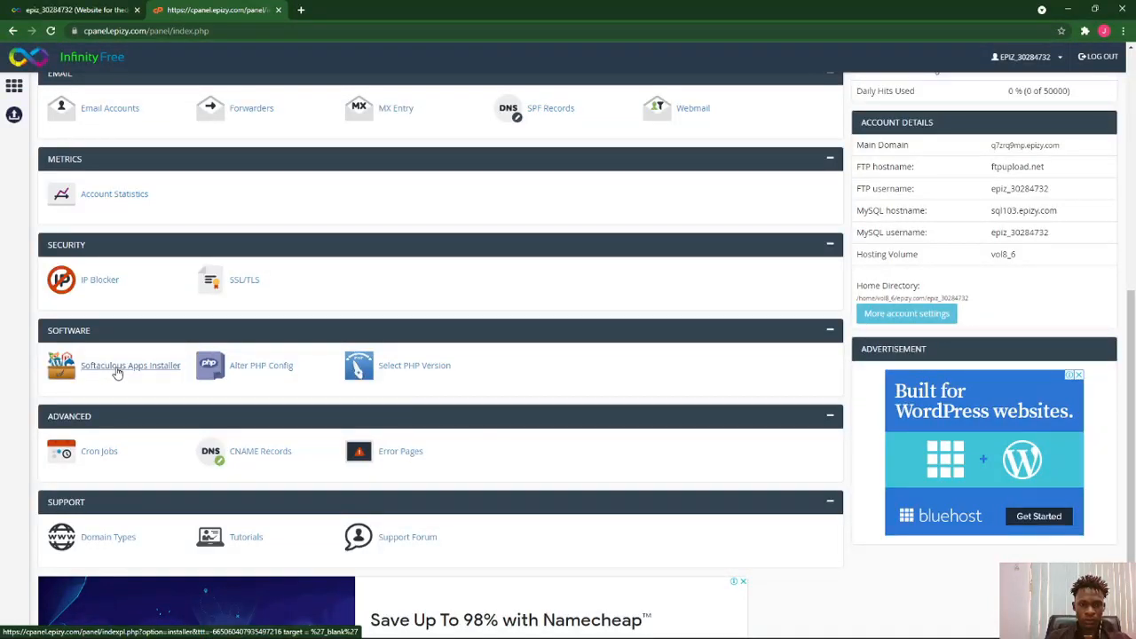
pyautogui.click(130, 374)
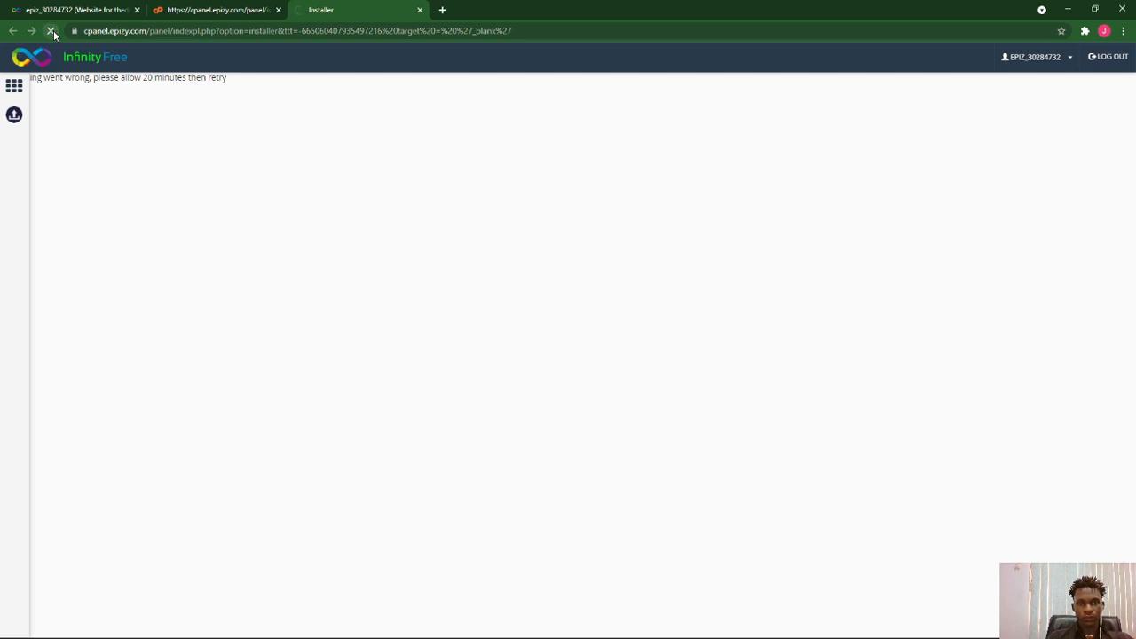
# - Close the failed installer tab and retry Softaculous Apps Installer from the control panel
pyautogui.click(422, 12)
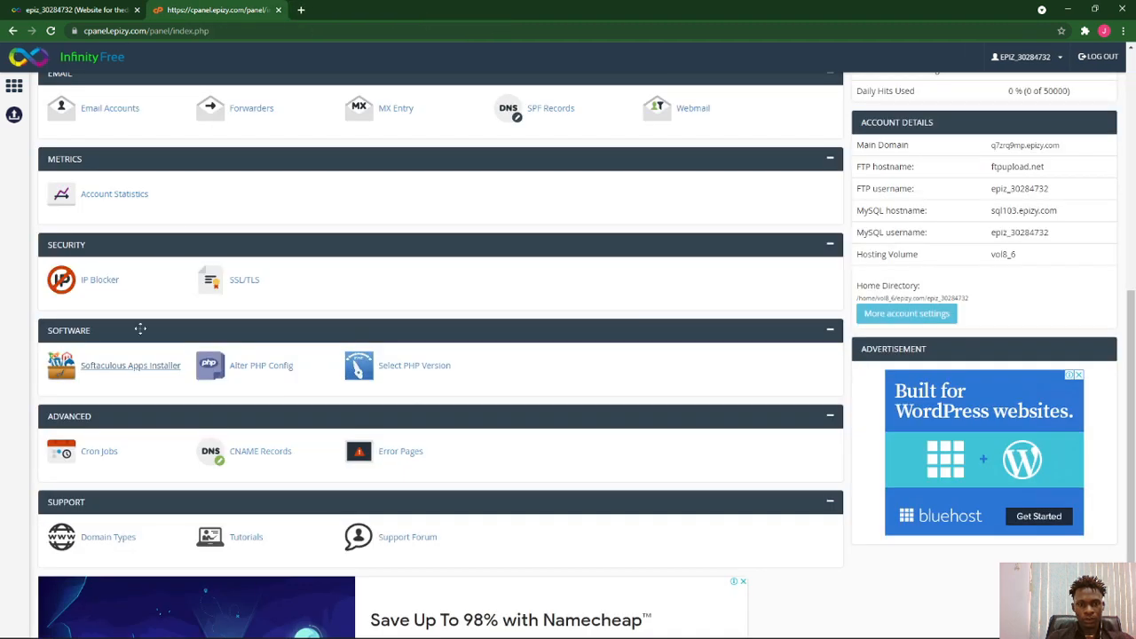
pyautogui.click(128, 373)
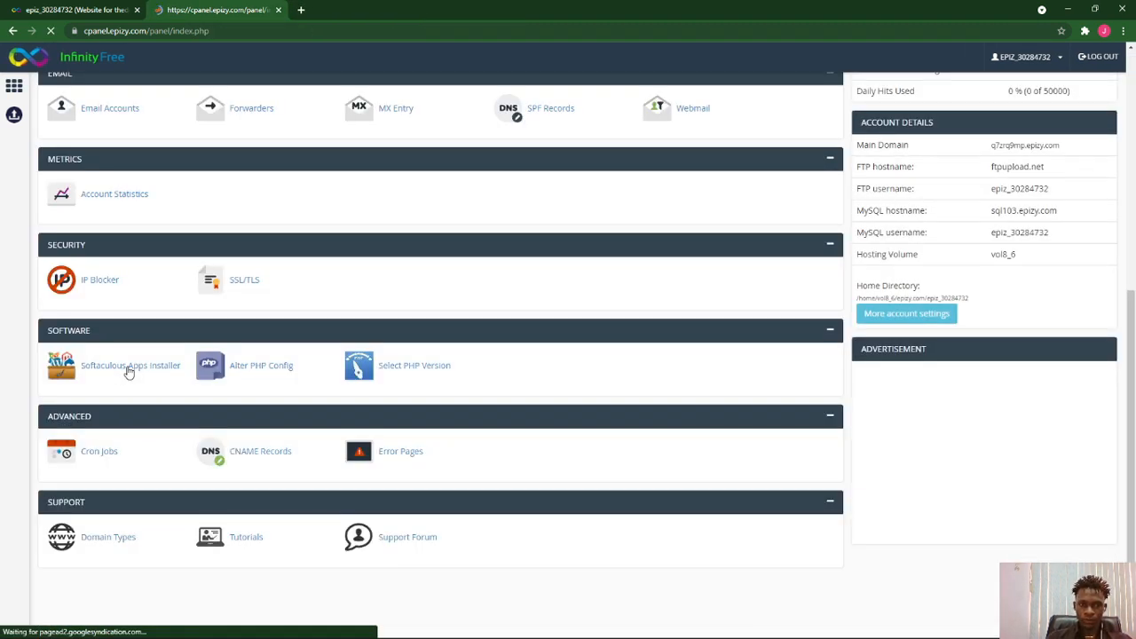
pyautogui.click(125, 364)
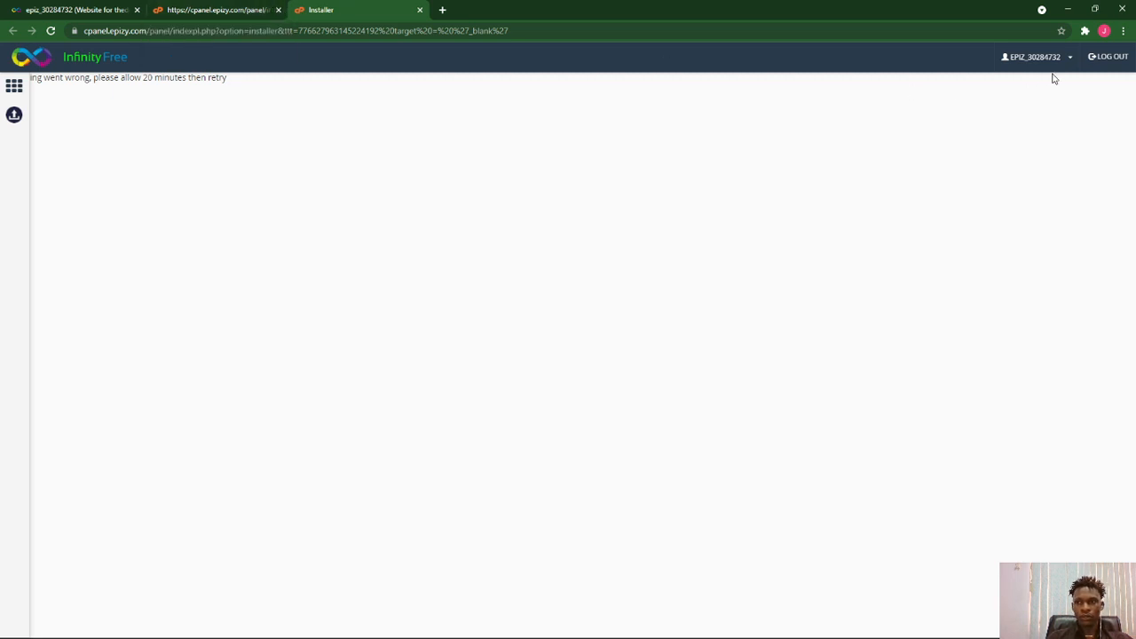
# - Log out of the control panel and go back to the Hosting Accounts list
pyautogui.click(1100, 58)
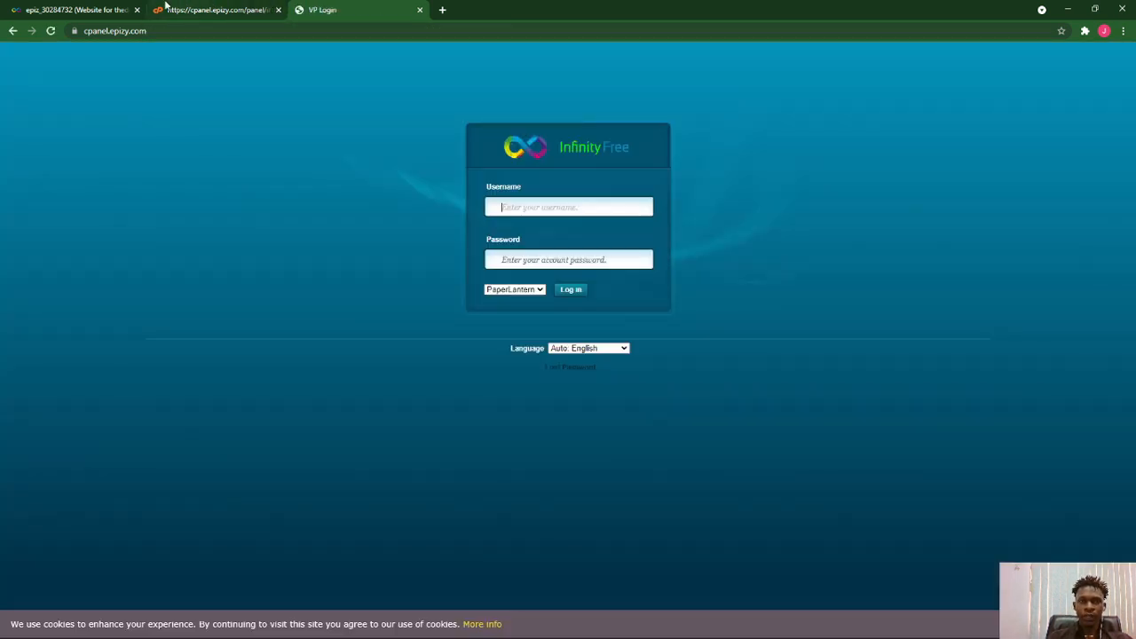
pyautogui.click(86, 7)
pyautogui.scroll(3, 73, 178)
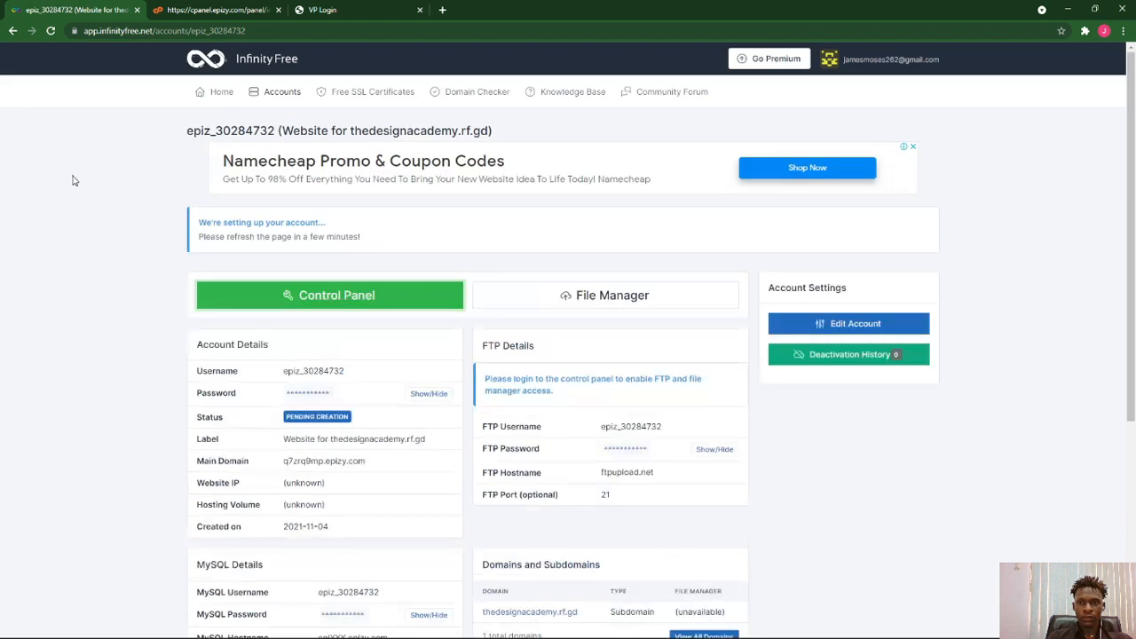
pyautogui.click(12, 32)
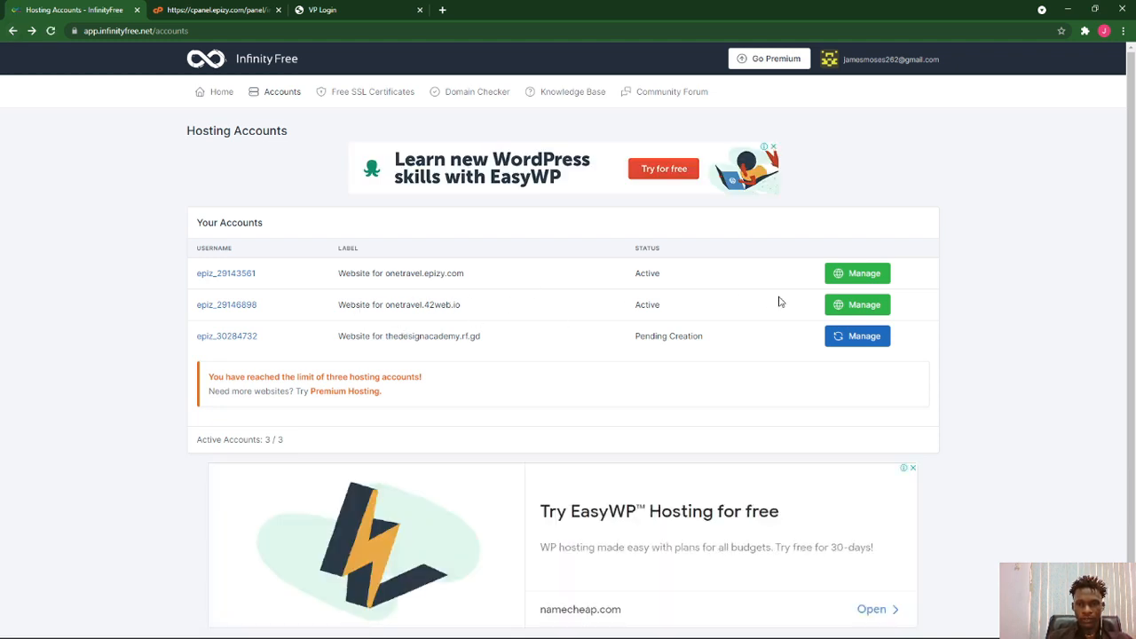
# - Manage the second active account, open its control panel, and launch Softaculous
pyautogui.click(864, 307)
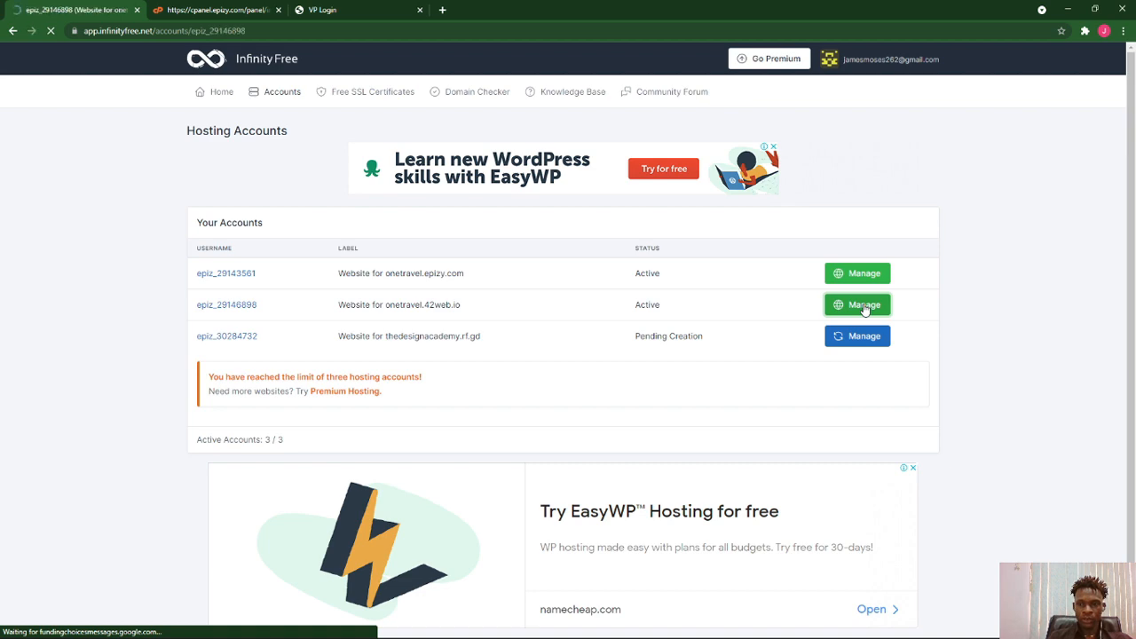
pyautogui.click(380, 230)
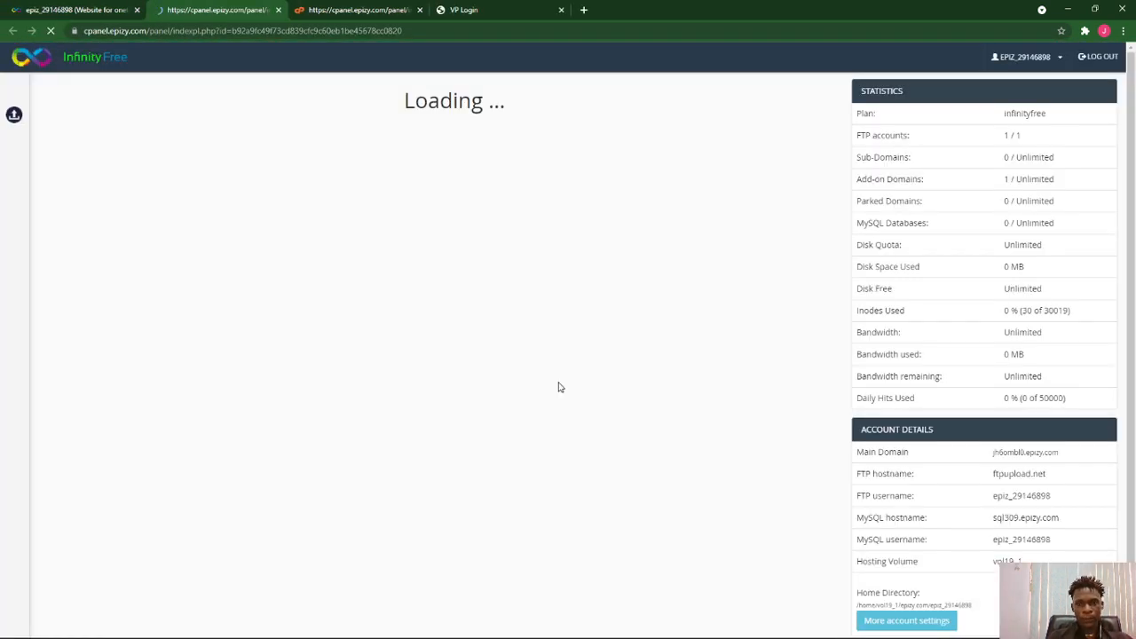
pyautogui.scroll(-8, 314, 298)
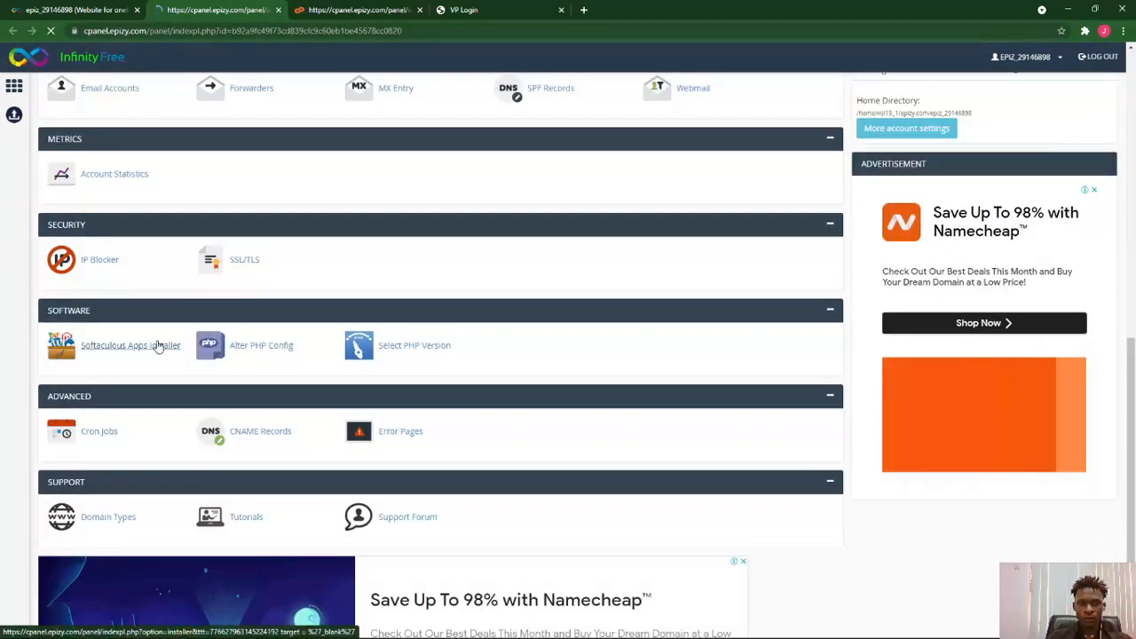
pyautogui.click(157, 345)
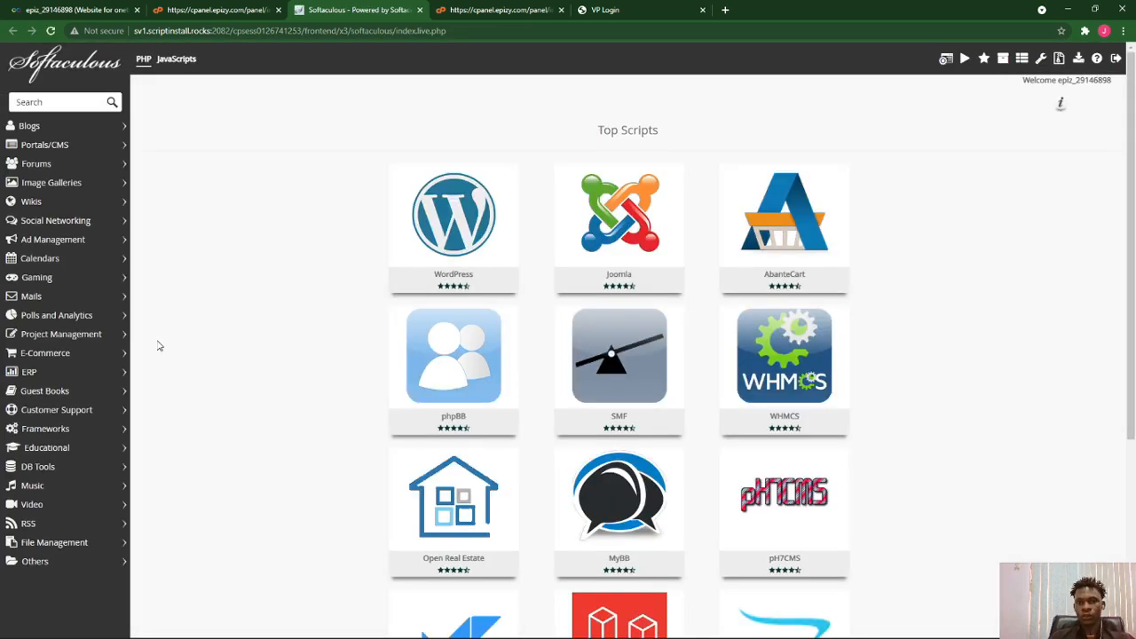
# - Close the leftover control panel login page and relaunch Softaculous from the new account's panel
pyautogui.click(543, 8)
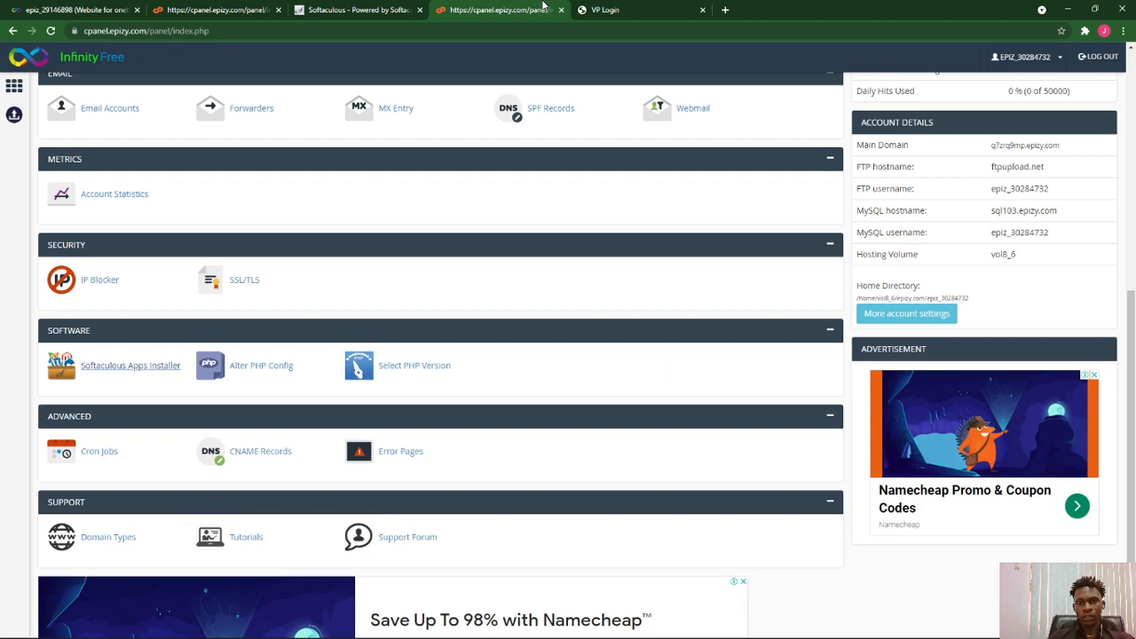
pyautogui.scroll(-2, 262, 384)
pyautogui.scroll(1, 262, 383)
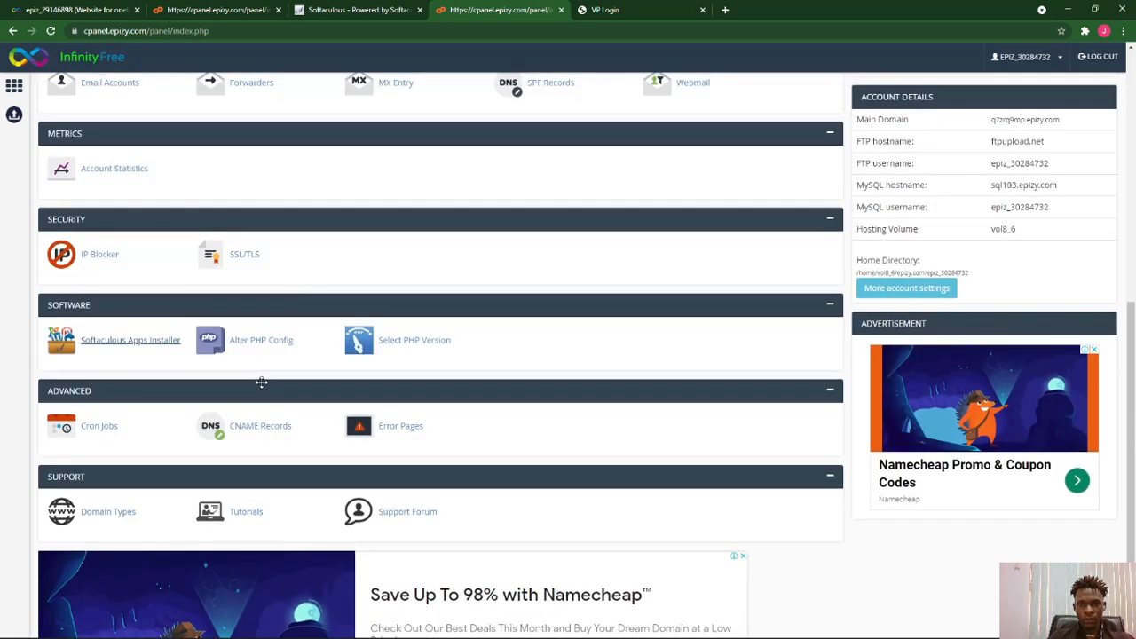
pyautogui.click(624, 8)
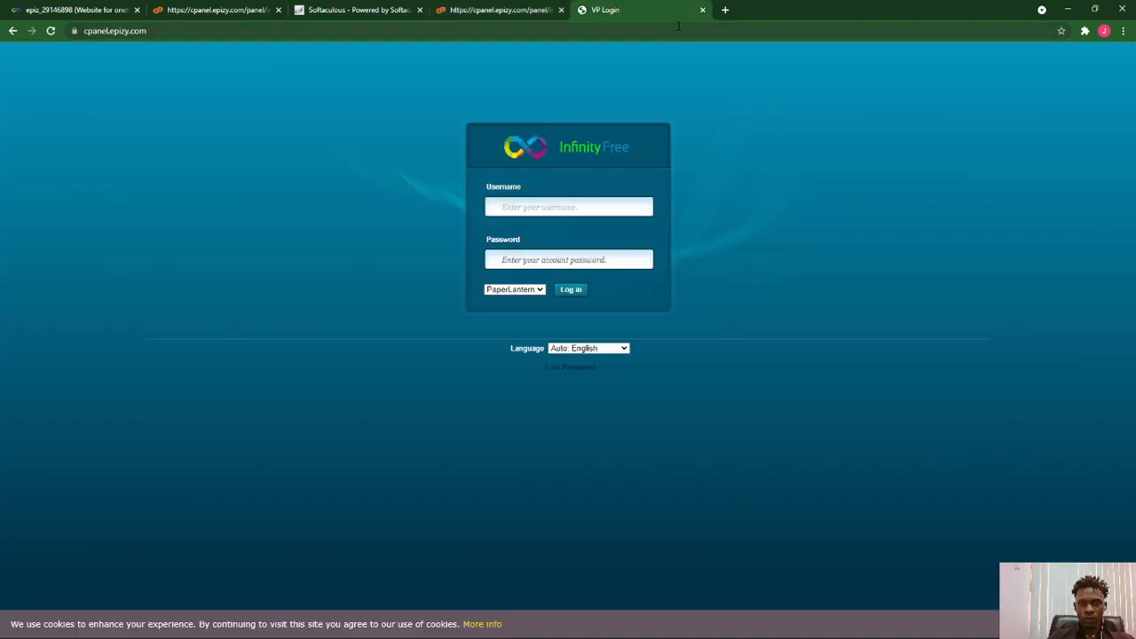
pyautogui.click(702, 9)
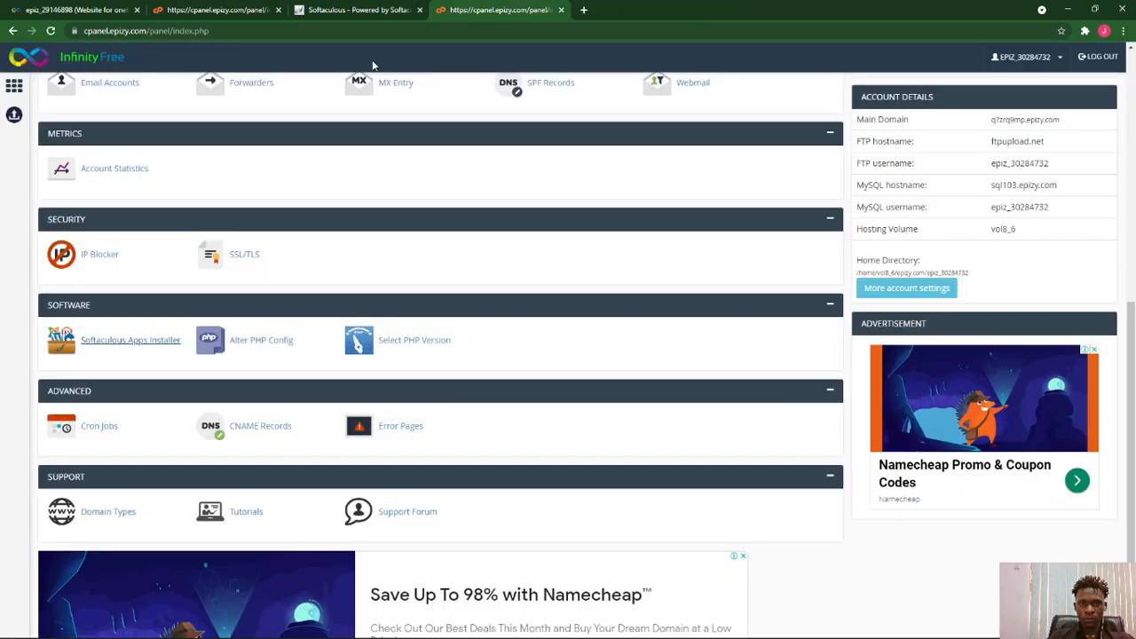
pyautogui.scroll(6, 178, 210)
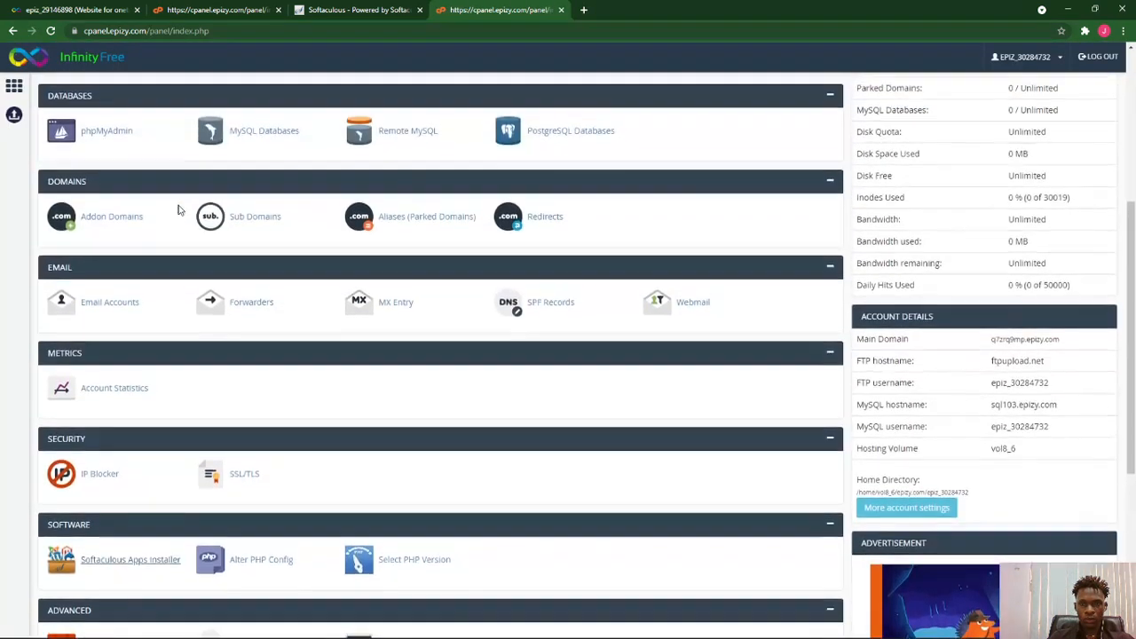
pyautogui.scroll(1, 178, 209)
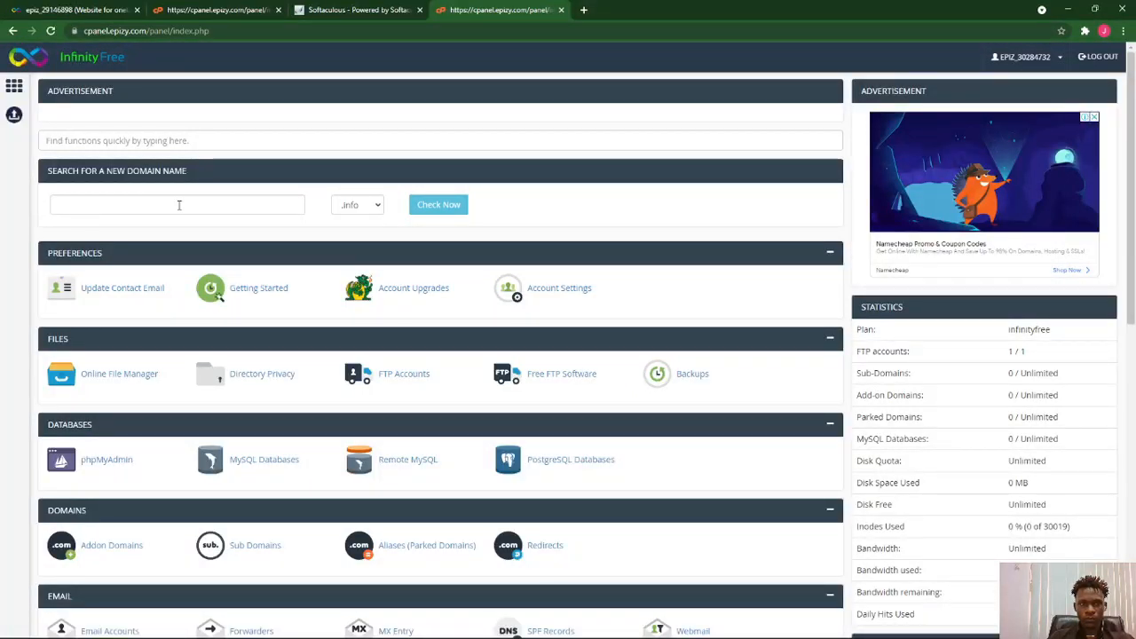
pyautogui.scroll(-8, 179, 205)
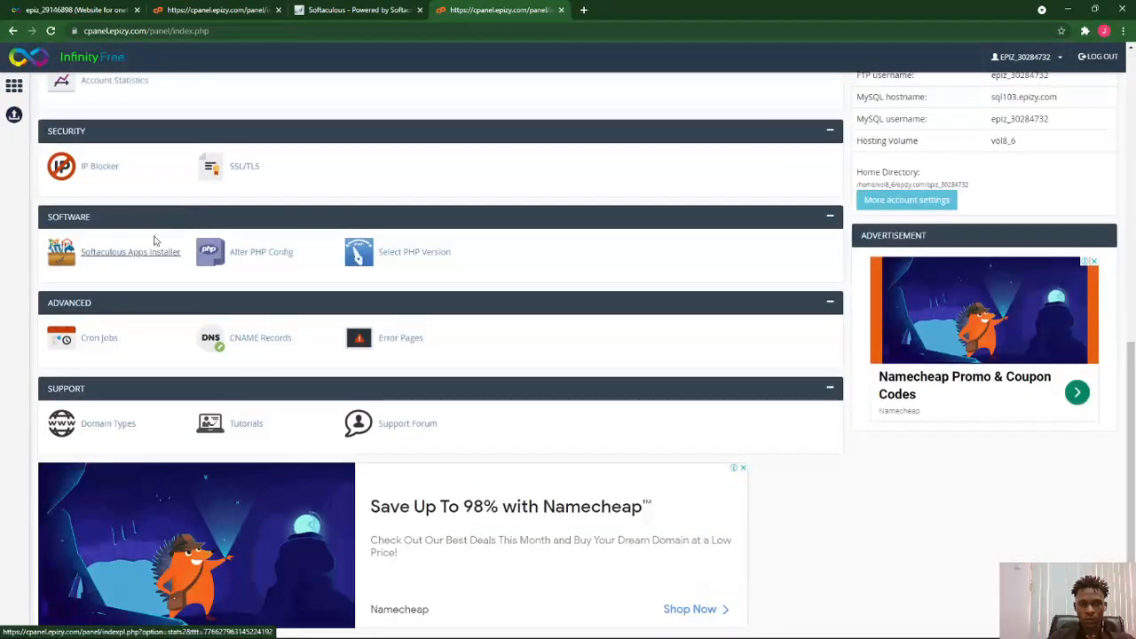
pyautogui.click(144, 253)
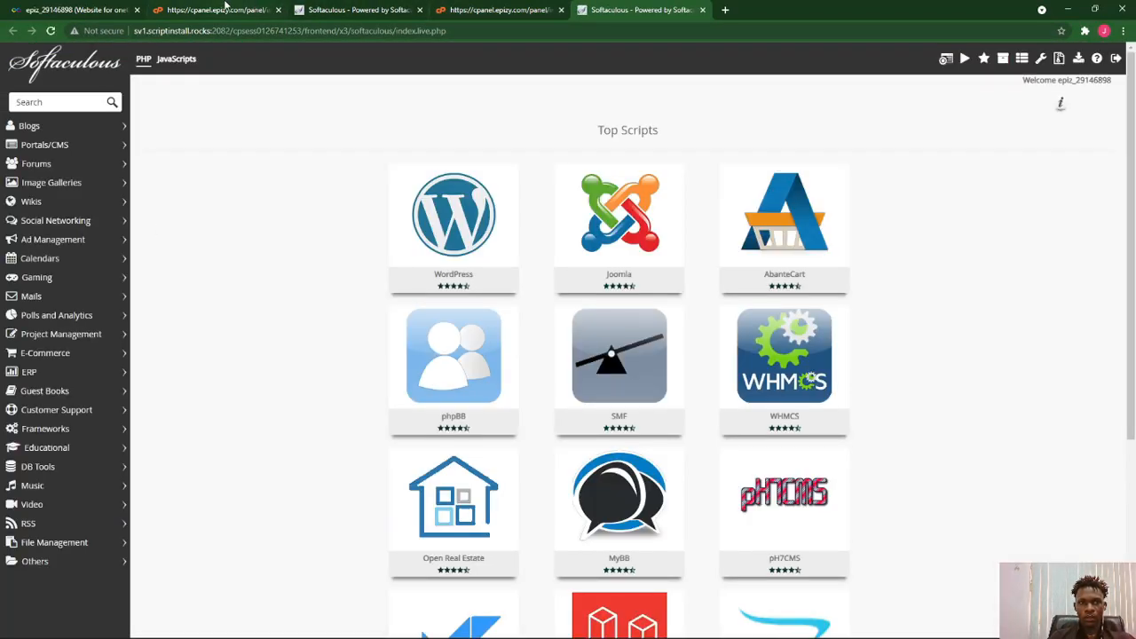
# - Close the other account's control panel and the duplicate Softaculous page, then glance at Notepad
pyautogui.click(222, 9)
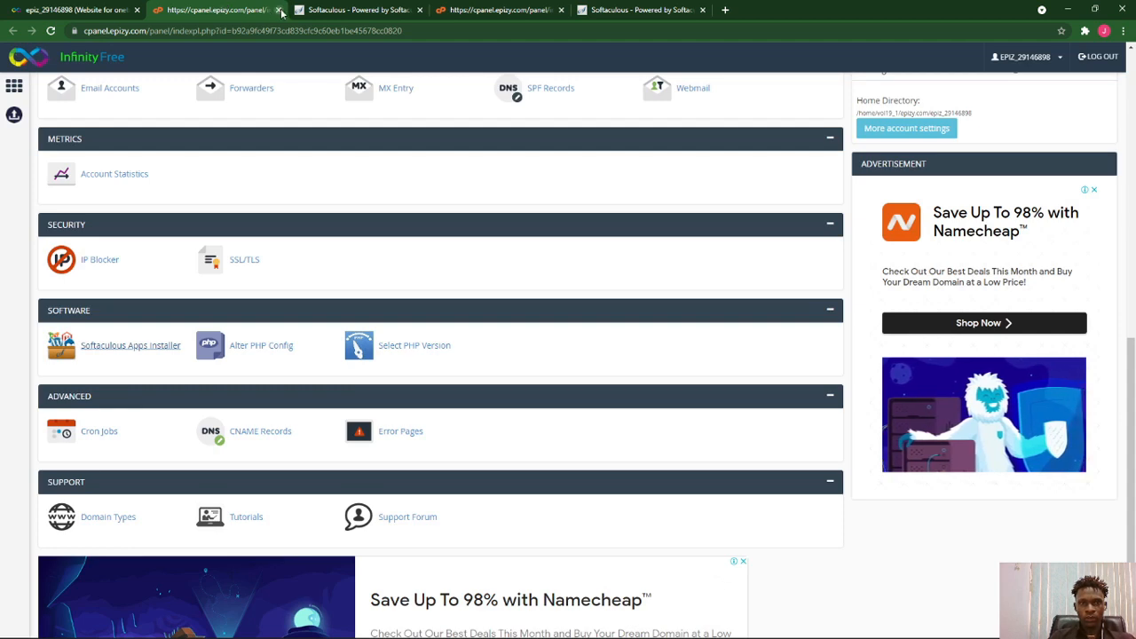
pyautogui.click(277, 9)
pyautogui.click(284, 10)
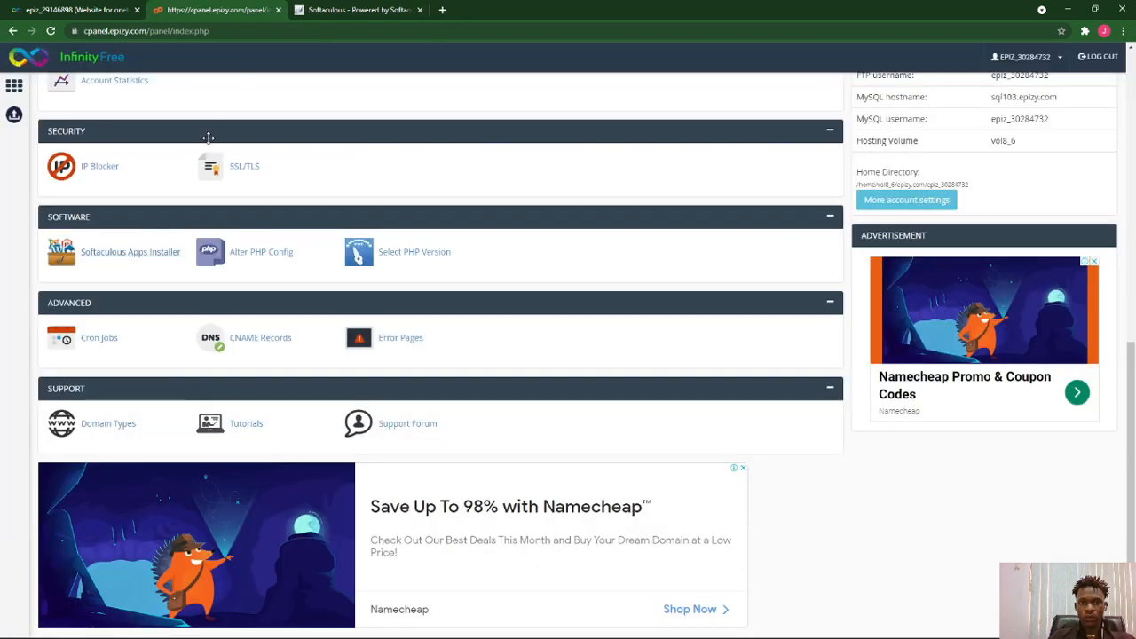
pyautogui.scroll(1, 639, 115)
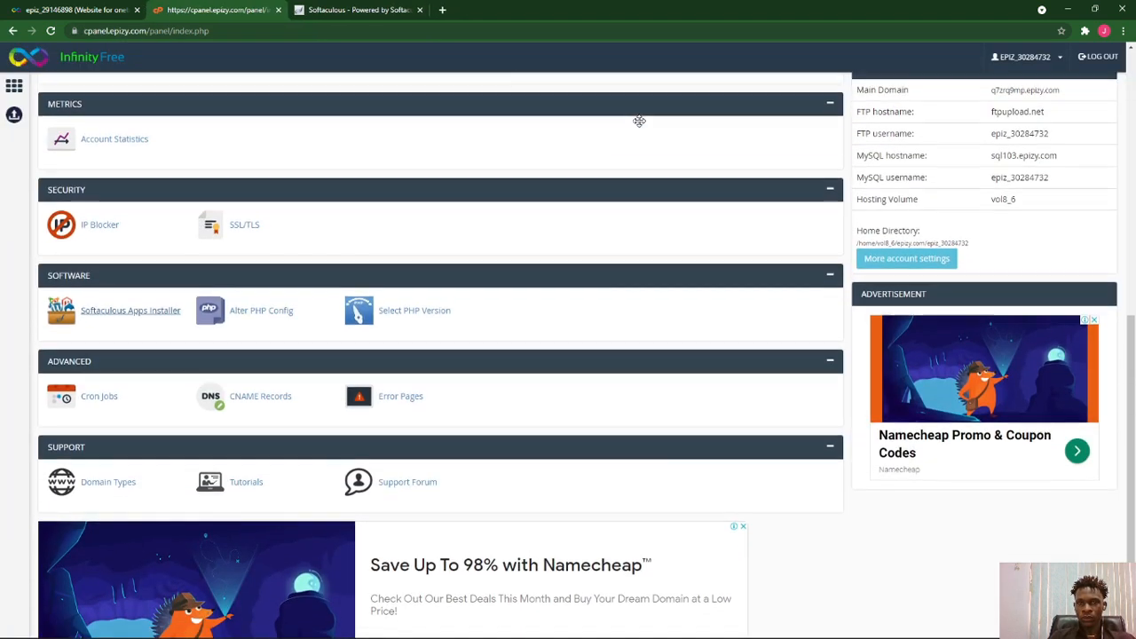
pyautogui.scroll(1, 639, 120)
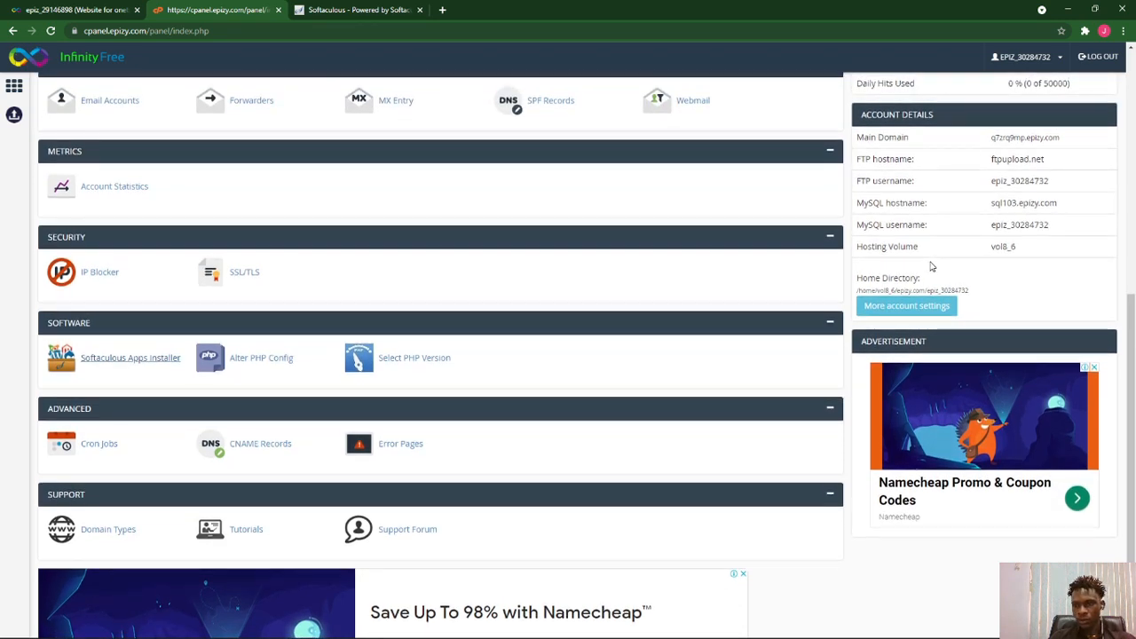
pyautogui.hotkey('alt', 'Tab')
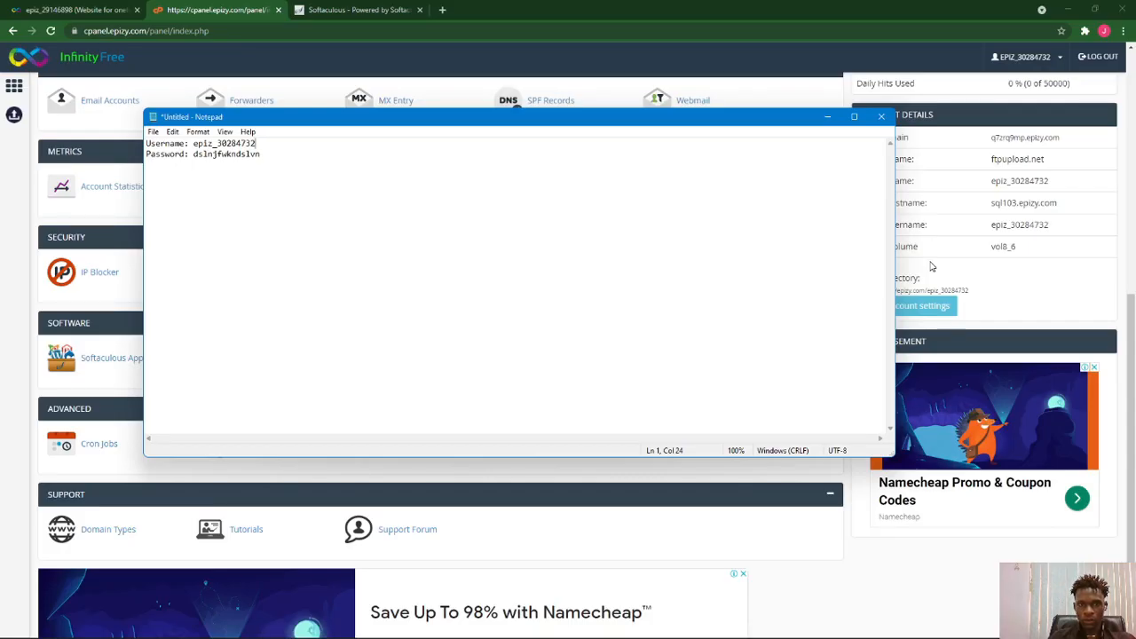
pyautogui.hotkey('alt', 'Tab')
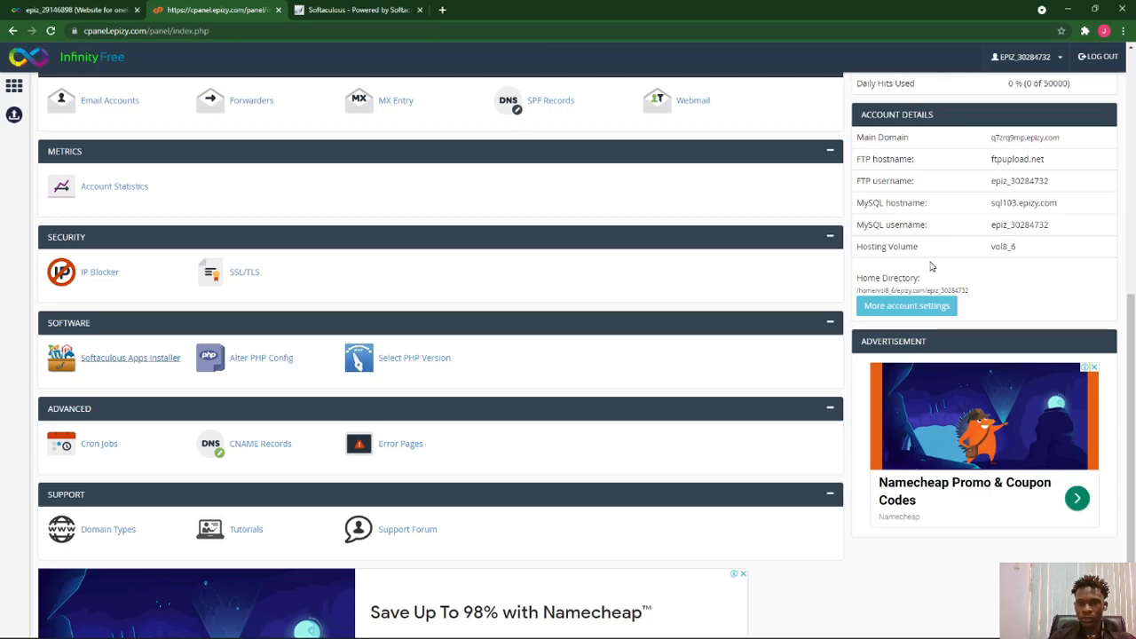
# - Open the WordPress install form from the Softaculous scripts page
pyautogui.click(353, 9)
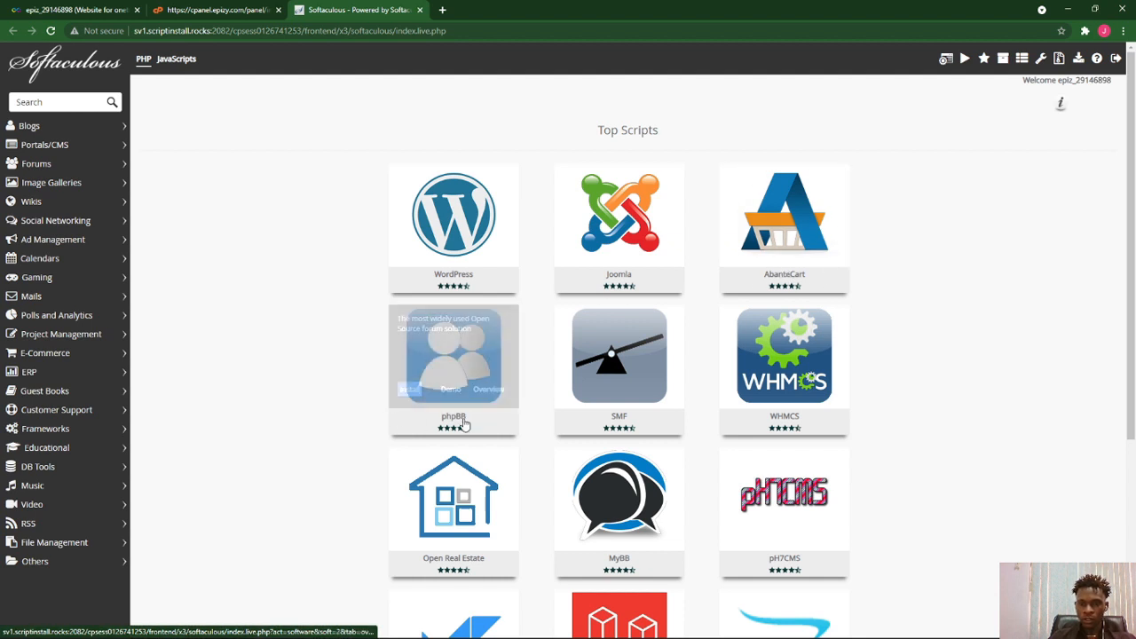
pyautogui.moveTo(408, 258)
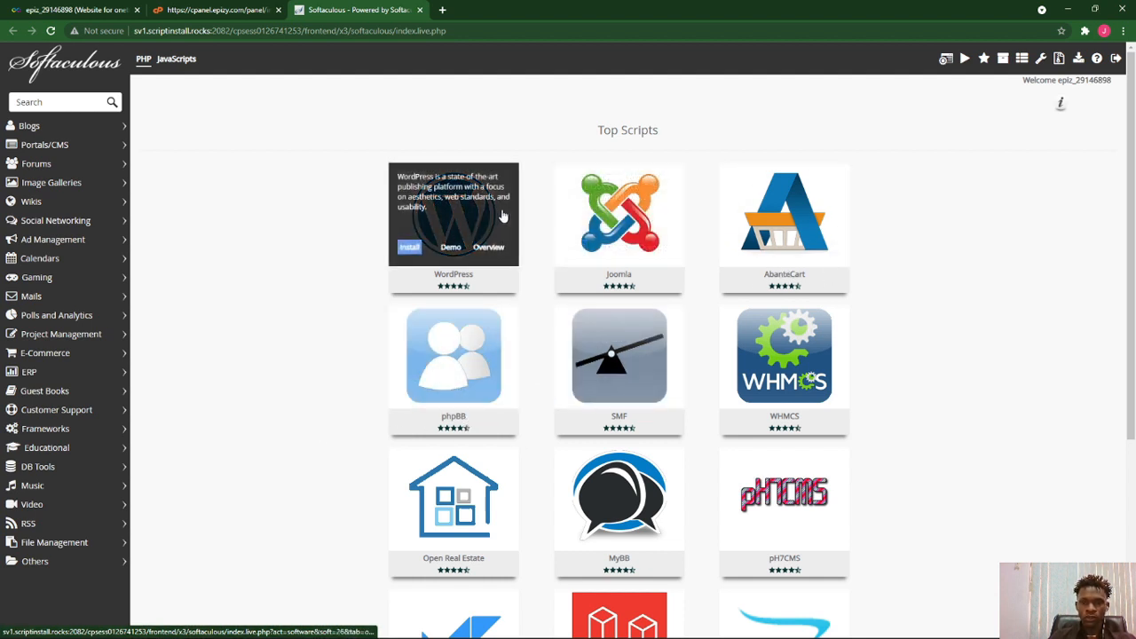
pyautogui.click(407, 250)
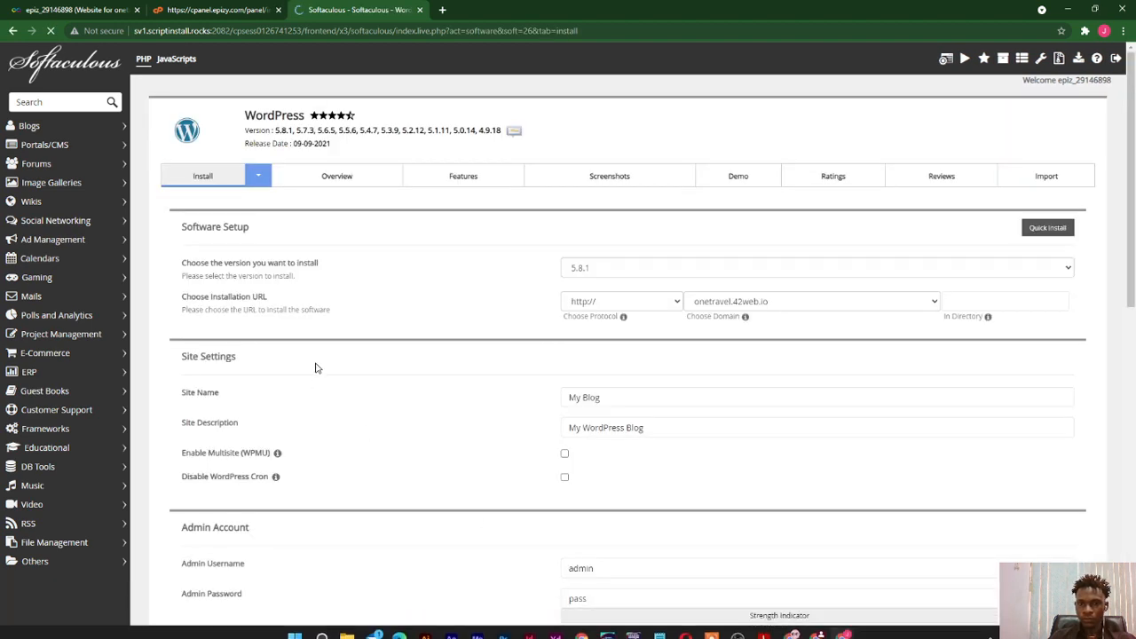
pyautogui.scroll(-1, 333, 278)
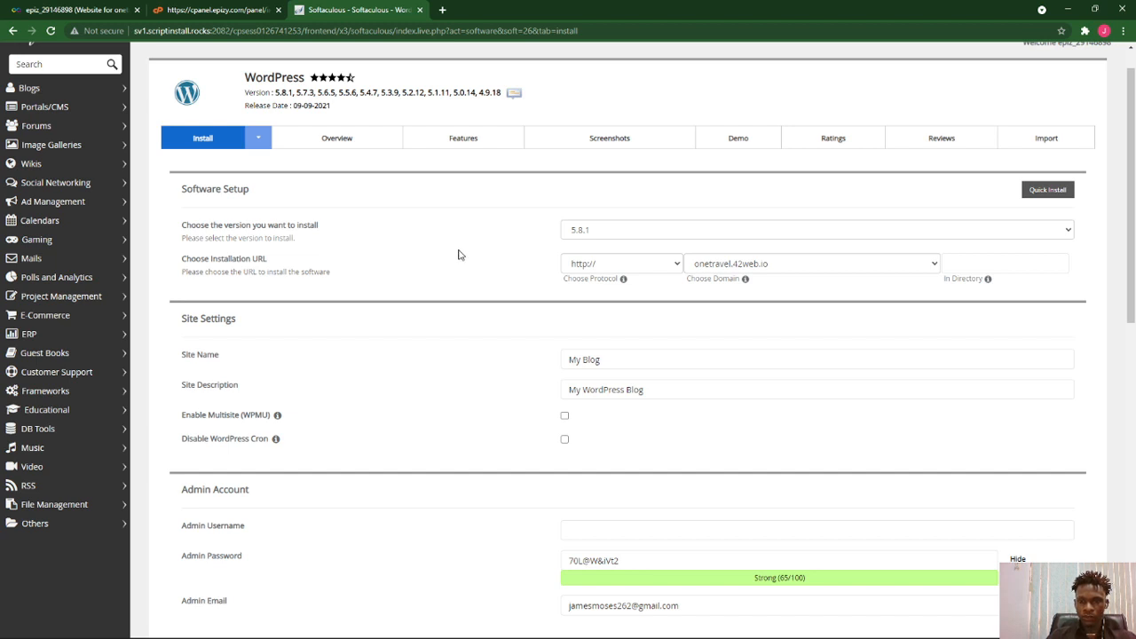
pyautogui.click(609, 265)
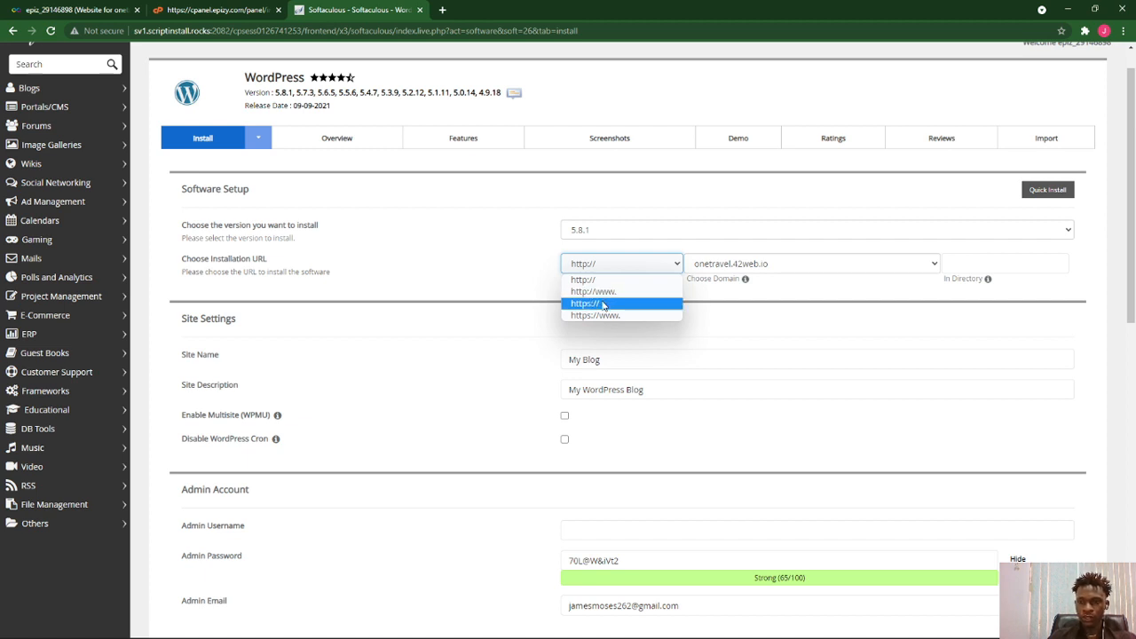
pyautogui.click(602, 304)
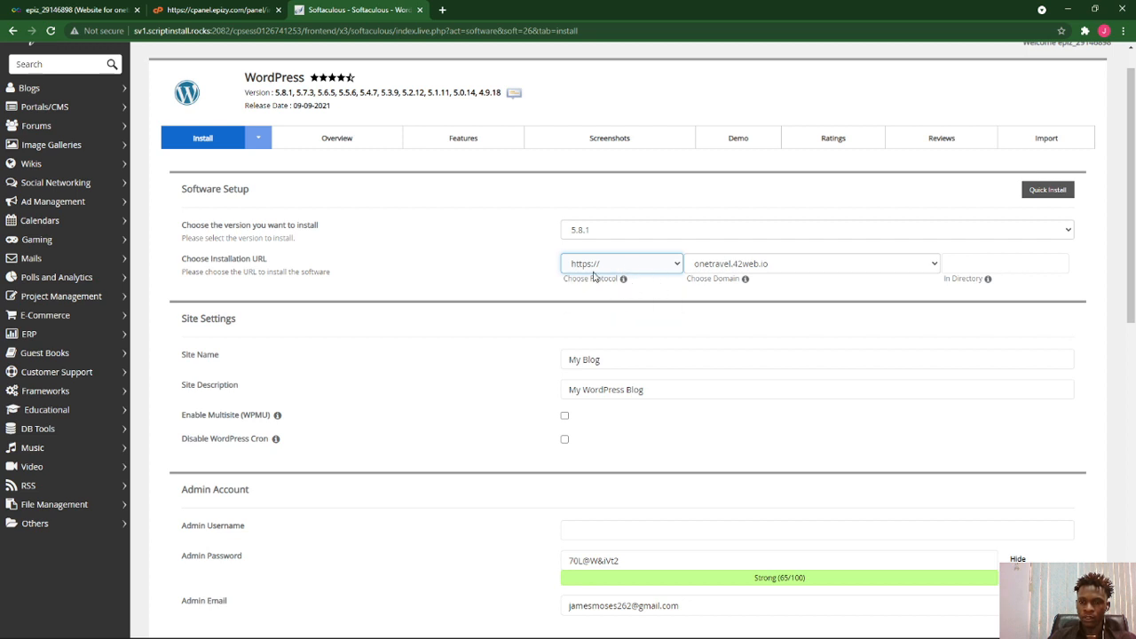
pyautogui.moveTo(624, 279)
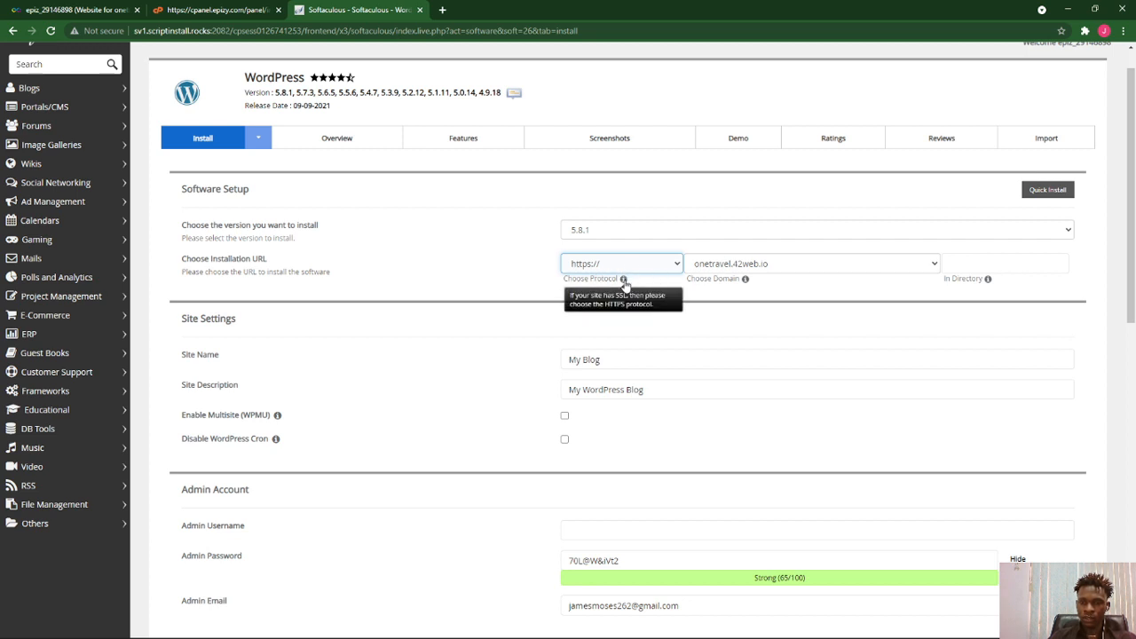
pyautogui.moveTo(624, 252); pyautogui.dragTo(628, 268)
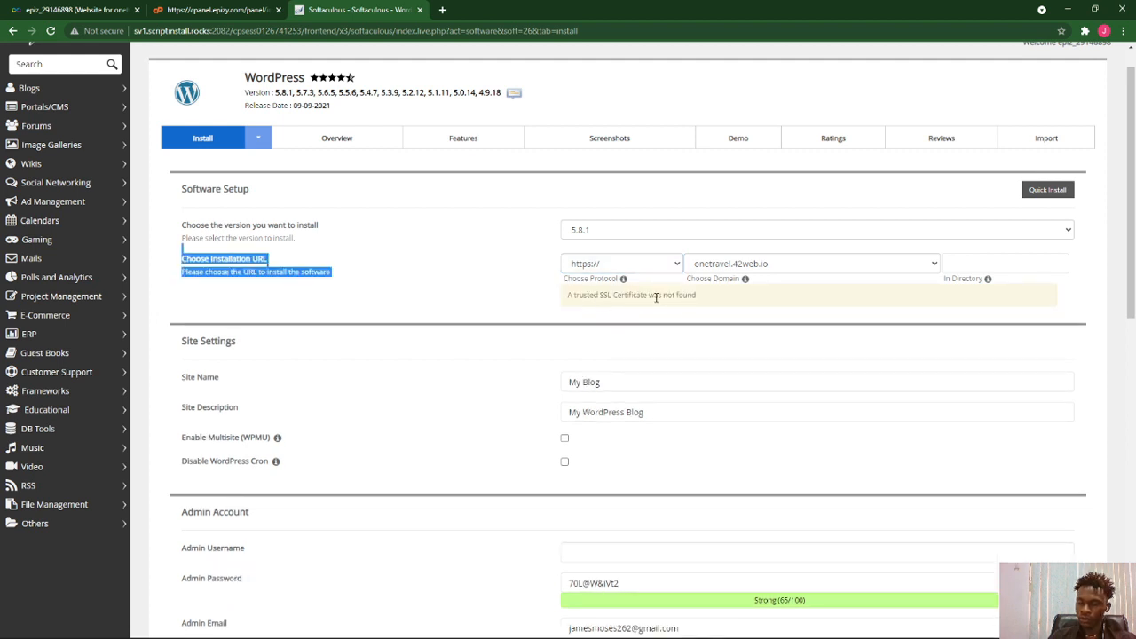
pyautogui.click(624, 264)
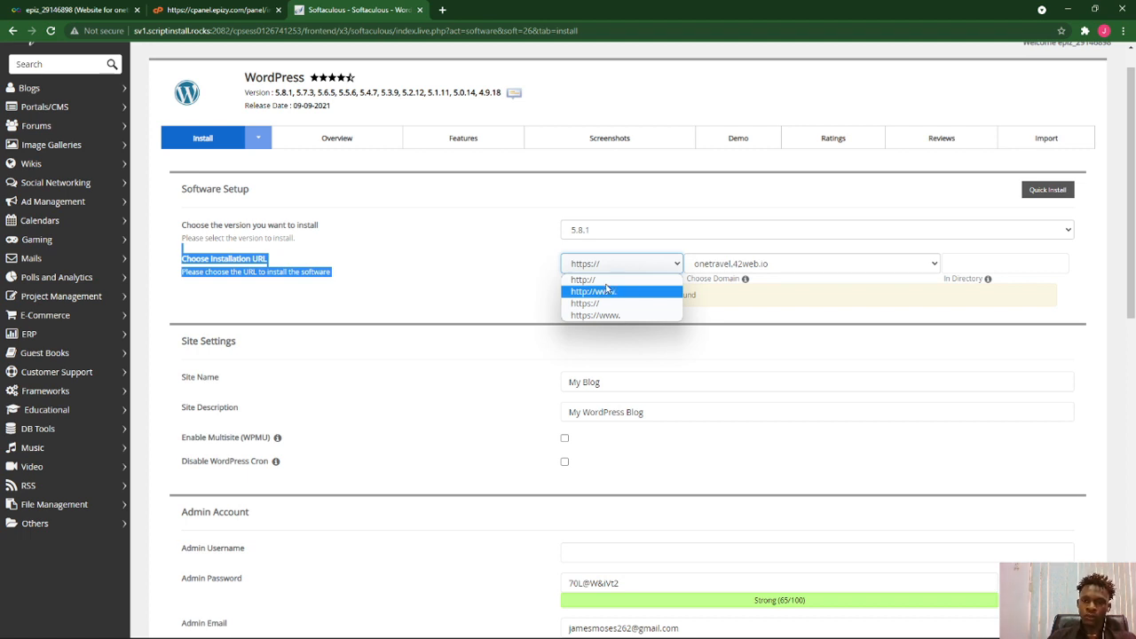
pyautogui.click(607, 280)
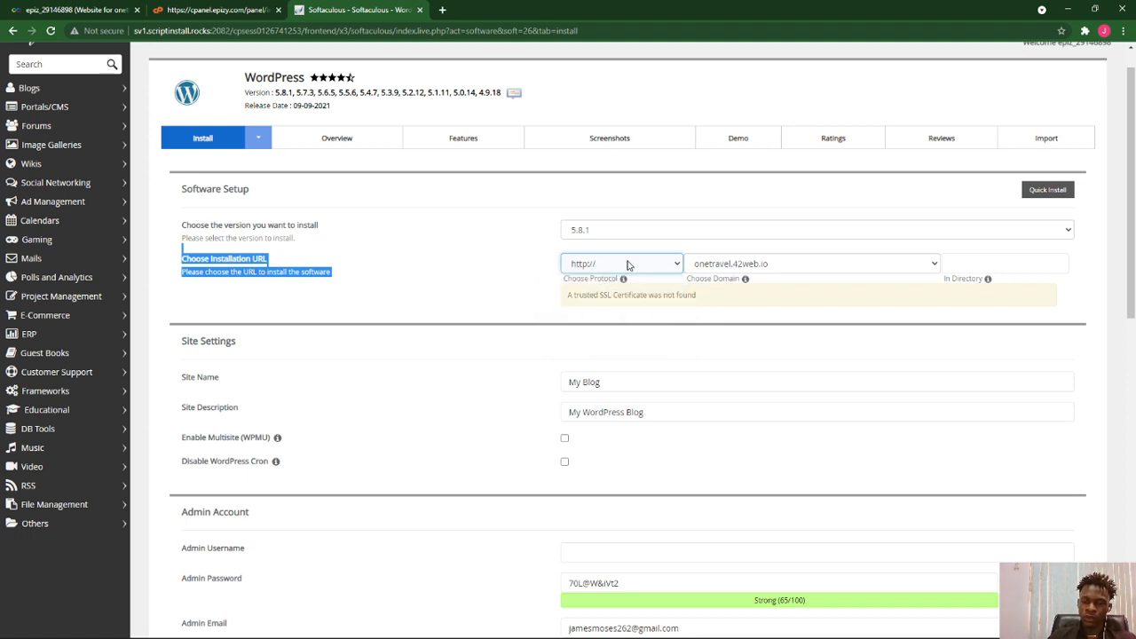
pyautogui.click(801, 263)
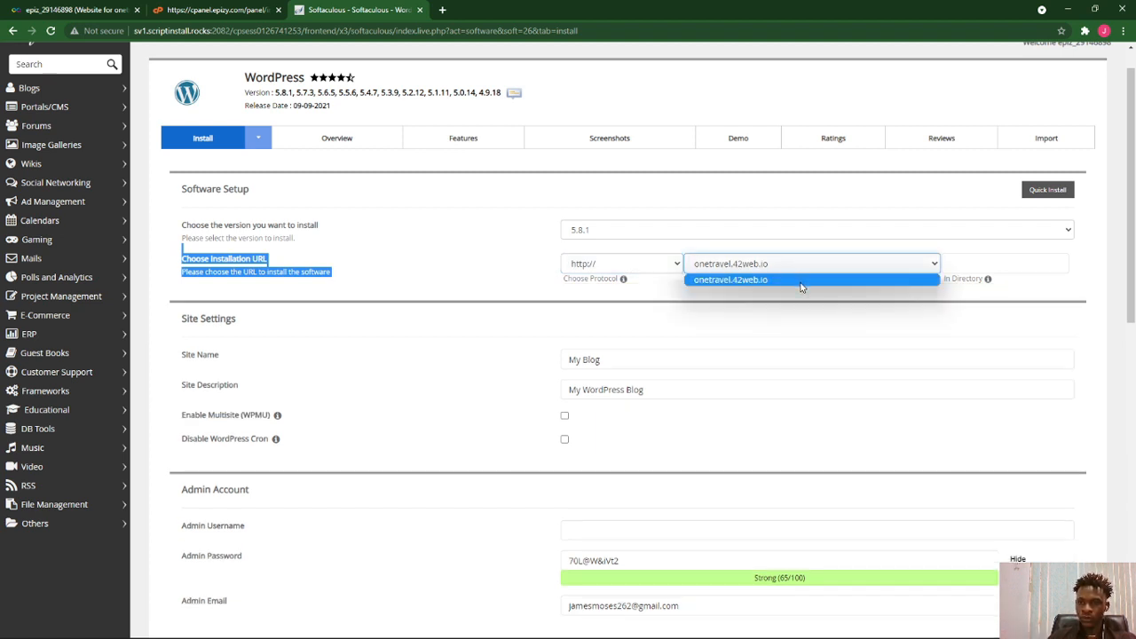
pyautogui.click(801, 282)
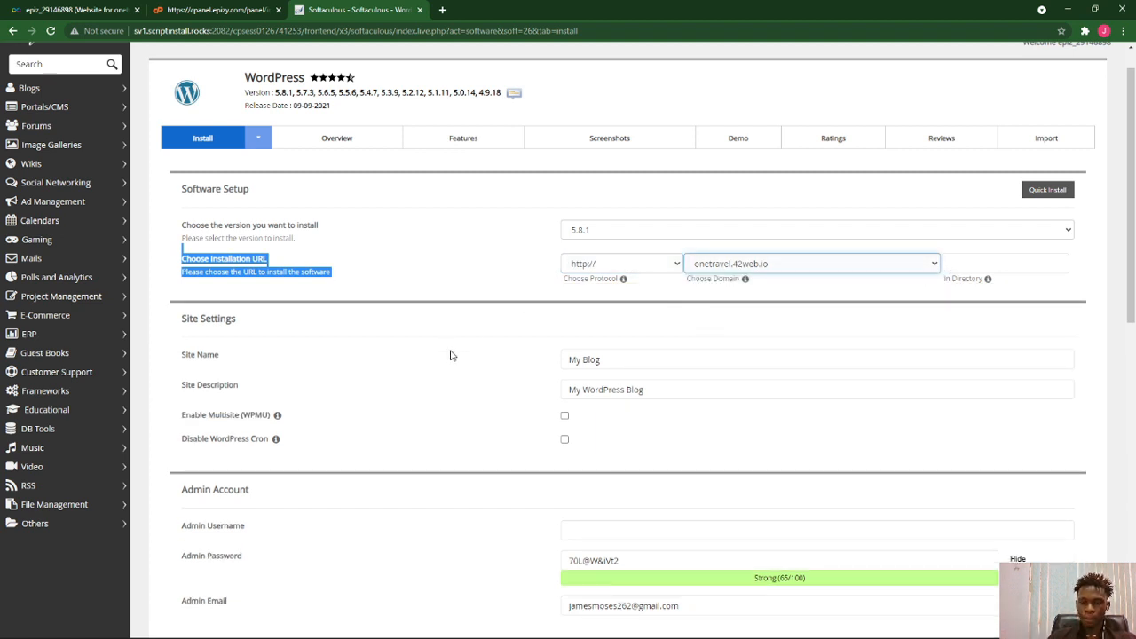
pyautogui.click(978, 258)
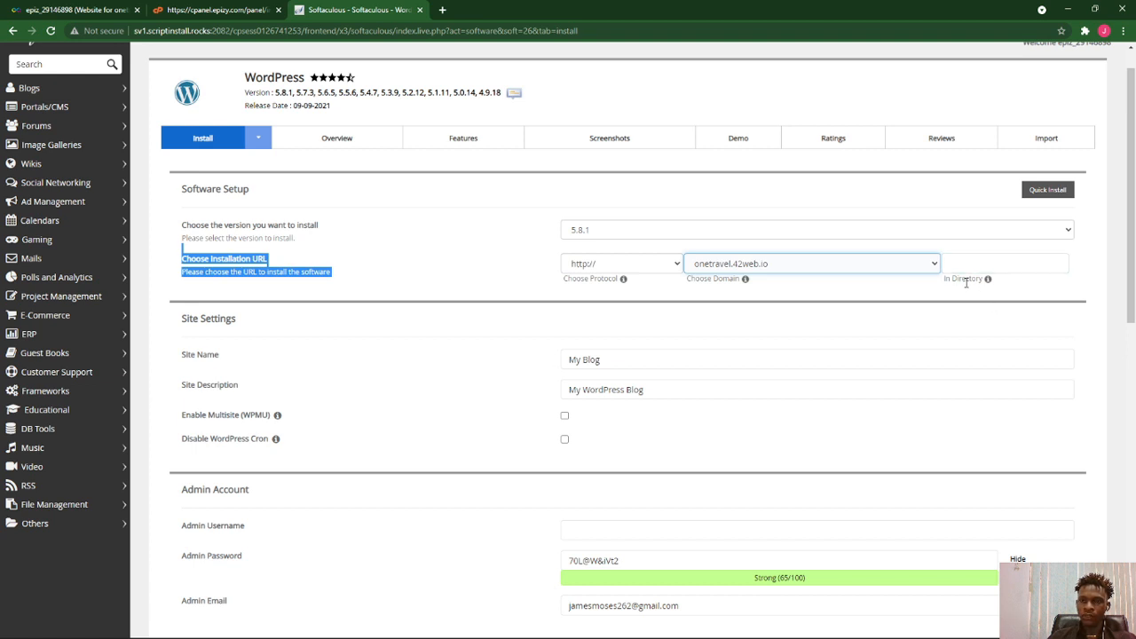
# - Replace the default site name 'My Blog' with 'The Design Academy'
pyautogui.scroll(-2, 963, 287)
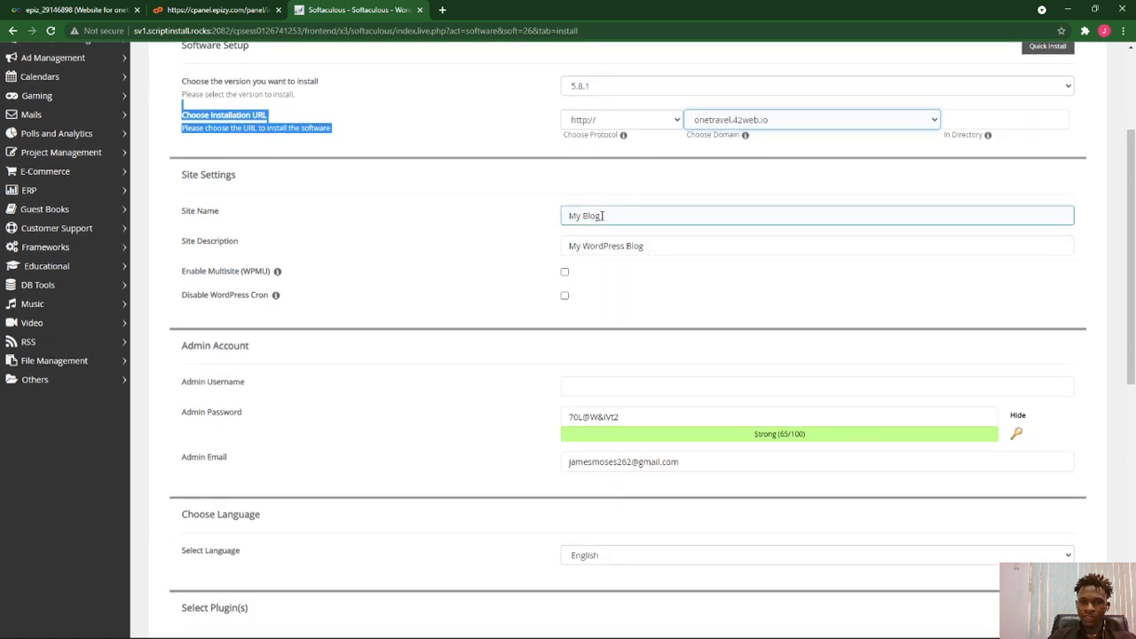
pyautogui.moveTo(568, 215); pyautogui.dragTo(602, 215)
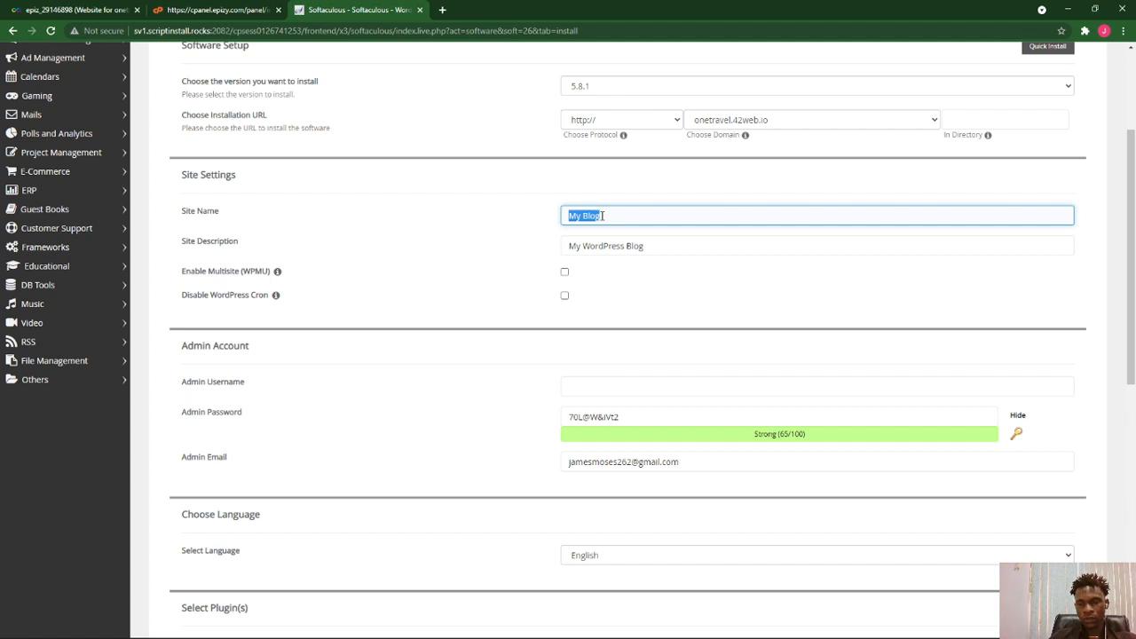
pyautogui.write('The')
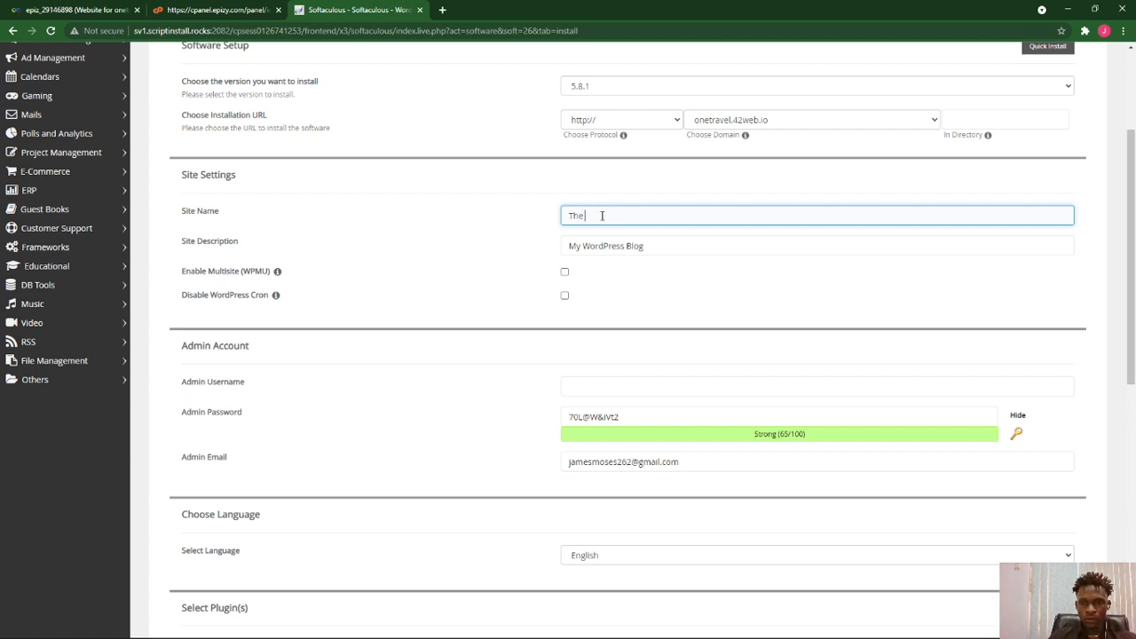
pyautogui.write(' Design A')
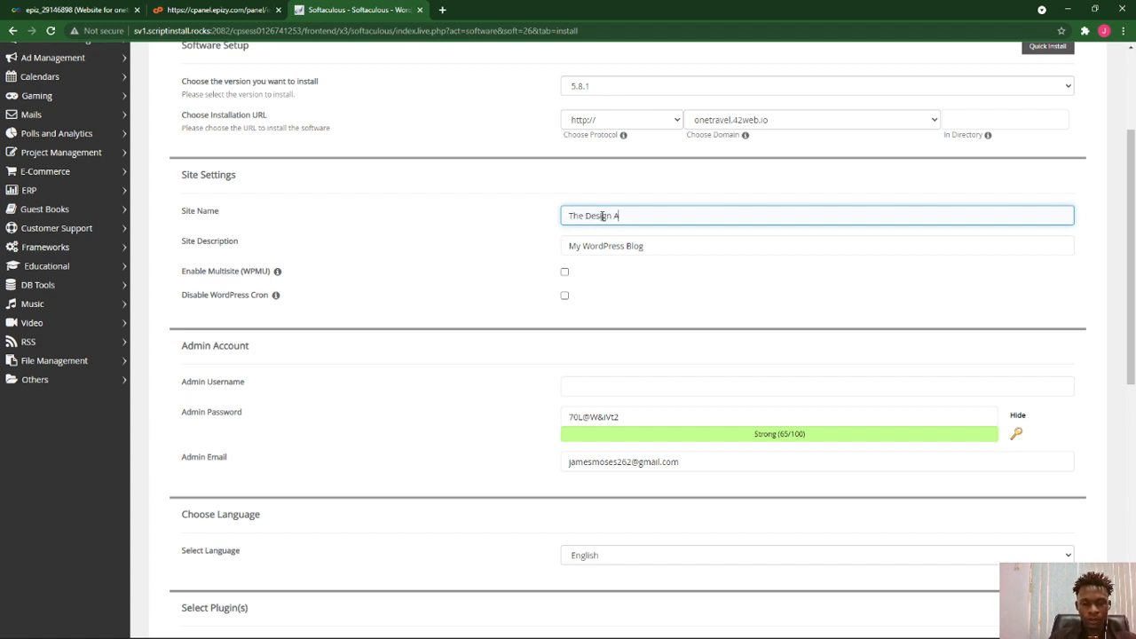
pyautogui.write('cademy')
pyautogui.press('Tab')
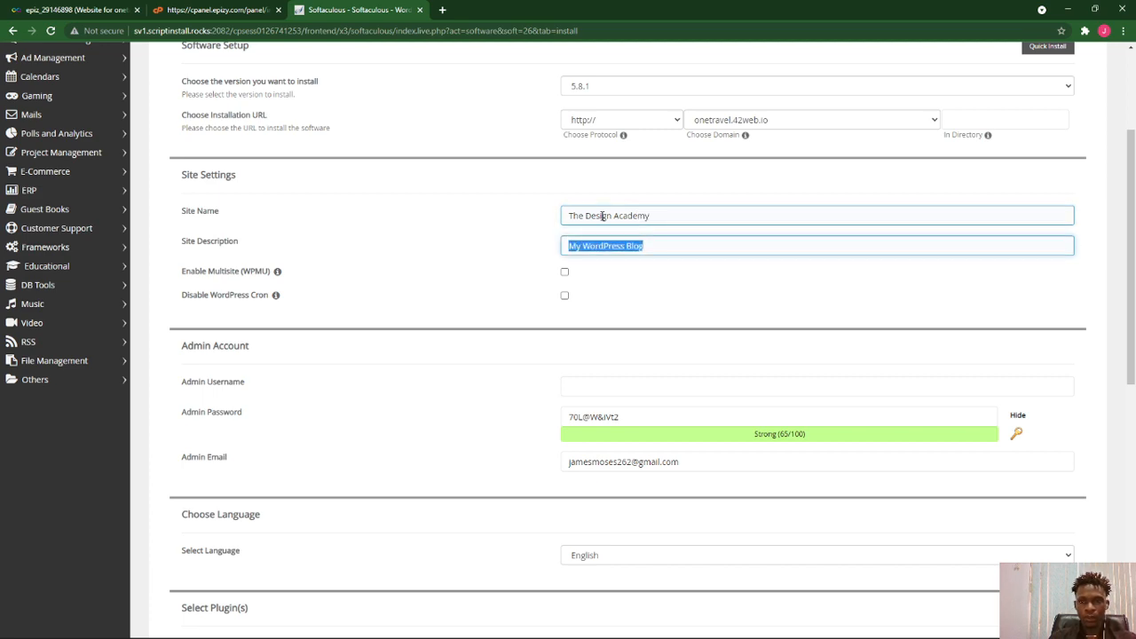
# - Set the site description to 'Home of web and graphic design', clearing a mistakenly pasted value
pyautogui.hotkey('alt', 'Tab')
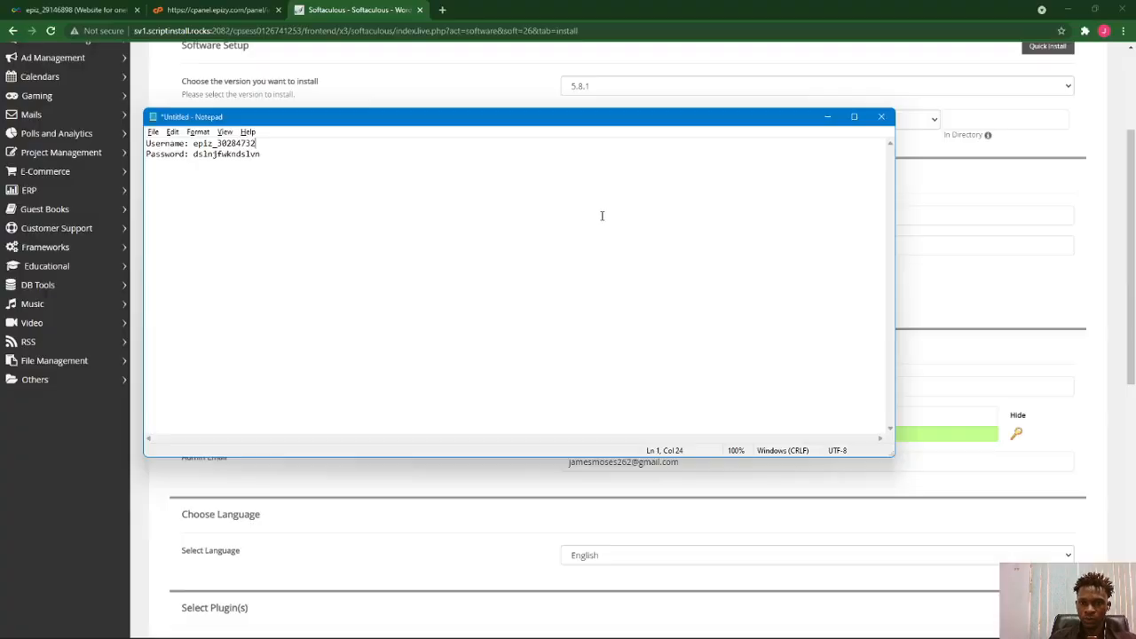
pyautogui.moveTo(261, 156); pyautogui.dragTo(197, 162)
pyautogui.hotkey('ctrl', 'c')
pyautogui.hotkey('alt', 'Tab')
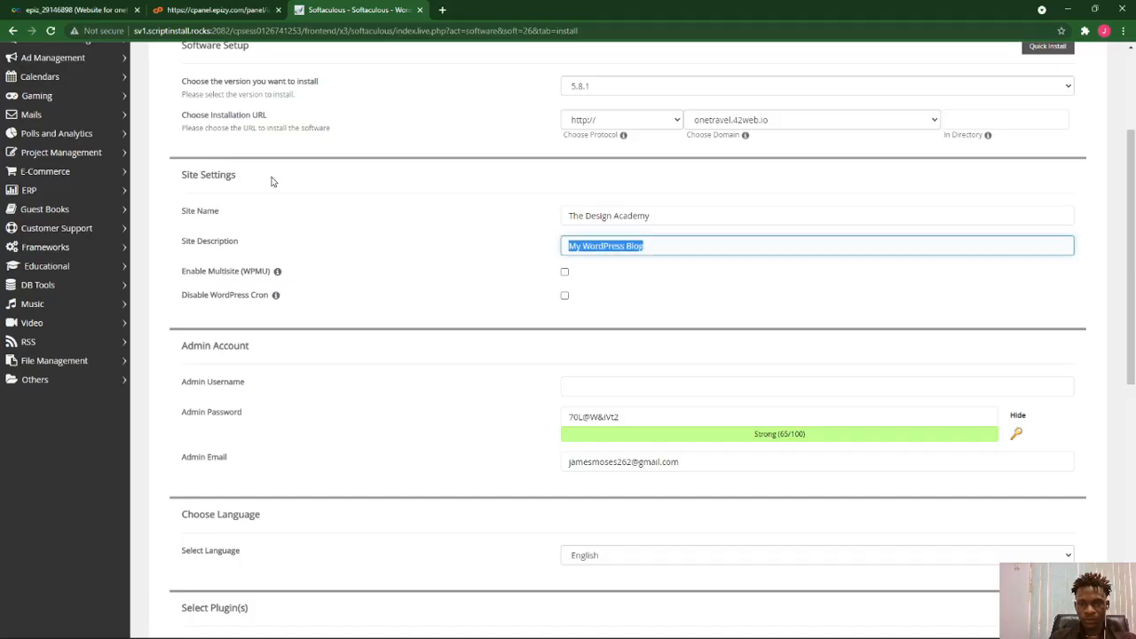
pyautogui.hotkey('ctrl', 'v')
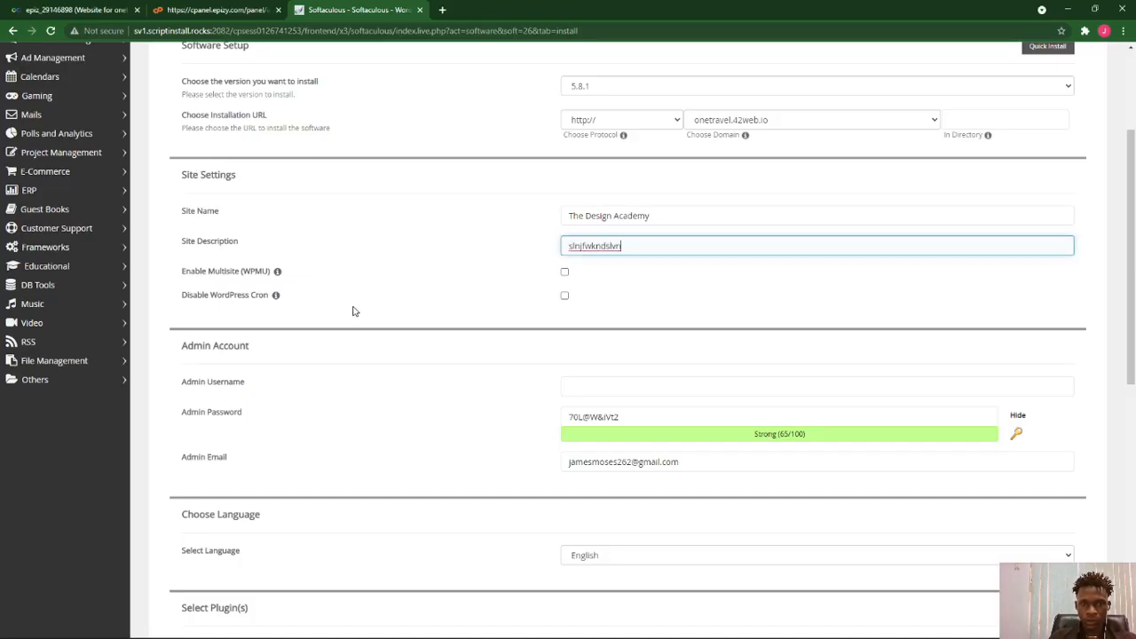
pyautogui.scroll(-2, 355, 311)
pyautogui.scroll(1, 352, 310)
pyautogui.scroll(1, 353, 310)
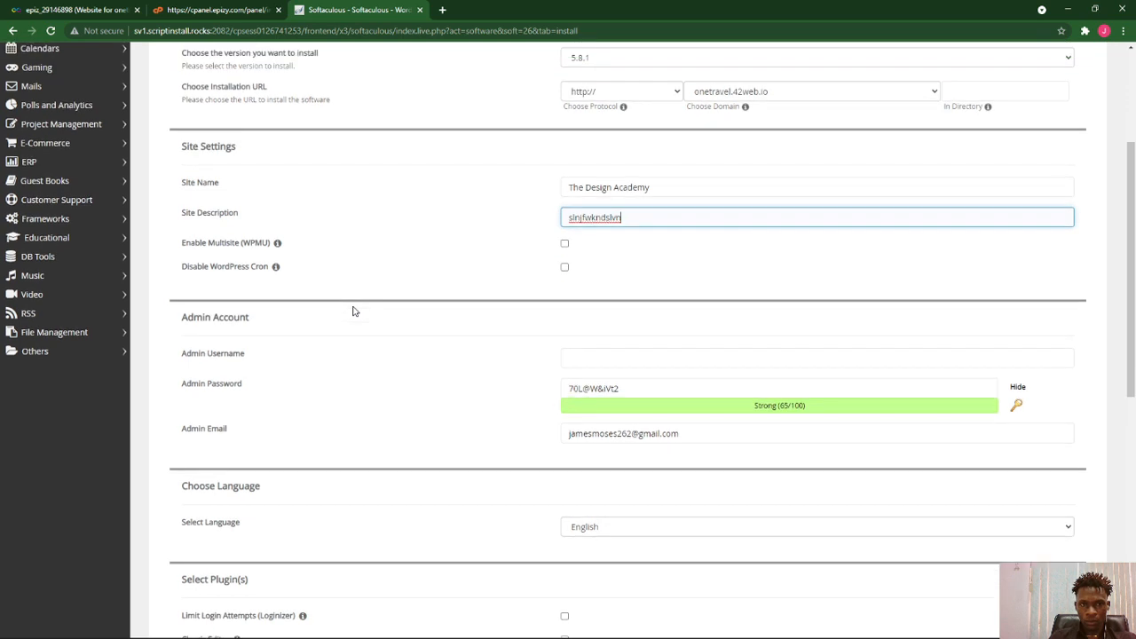
pyautogui.hotkey('ctrl', 'a')
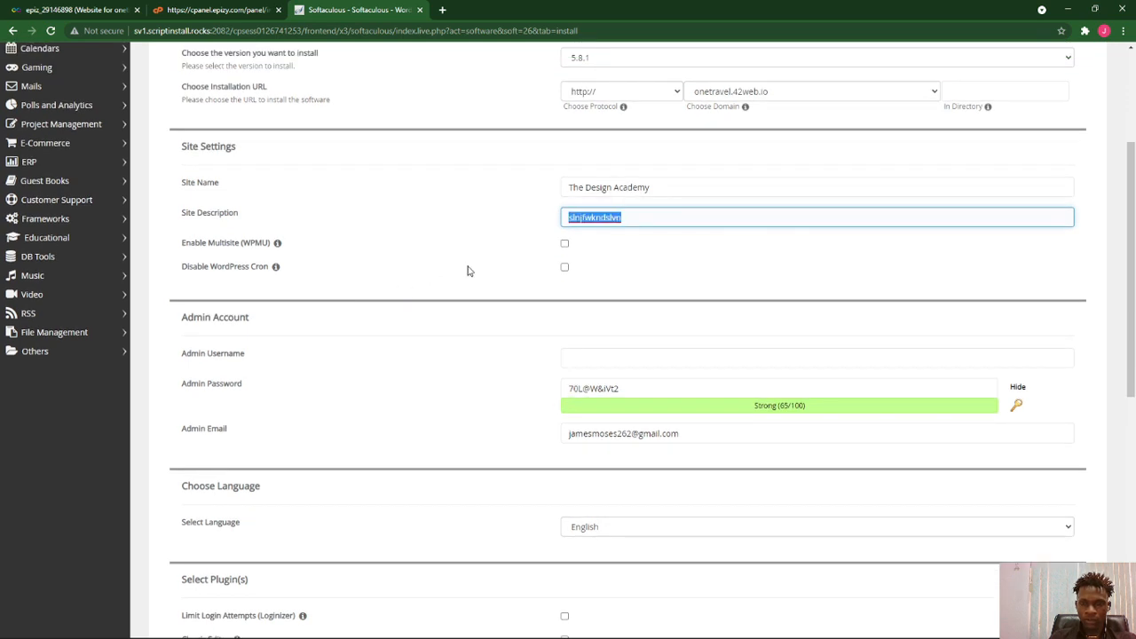
pyautogui.press('BackSpace')
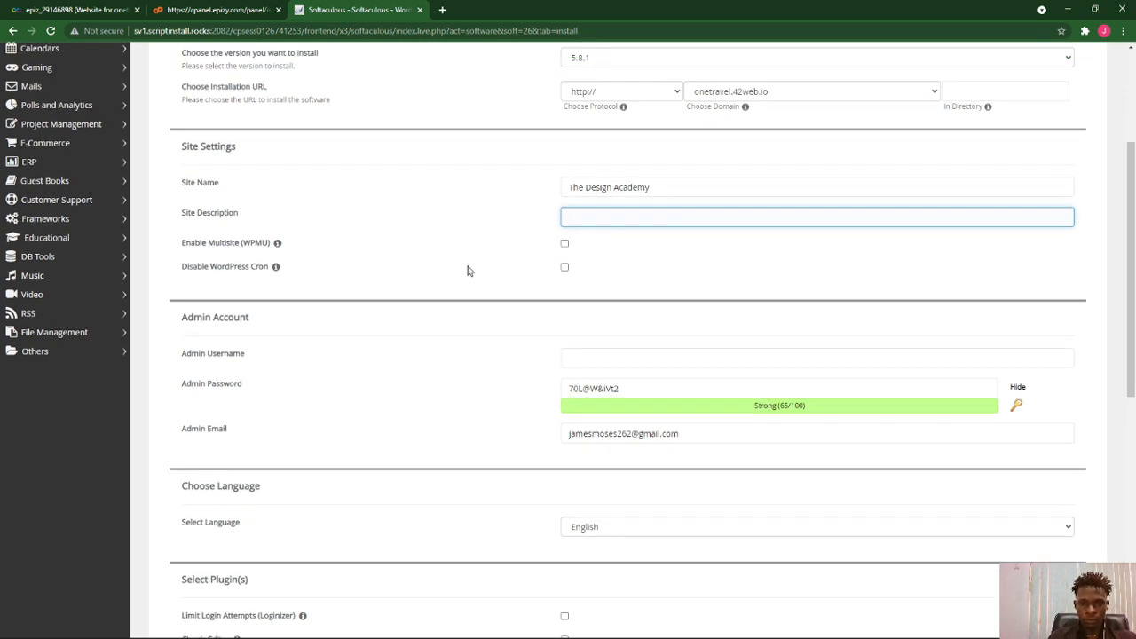
pyautogui.write('Home of')
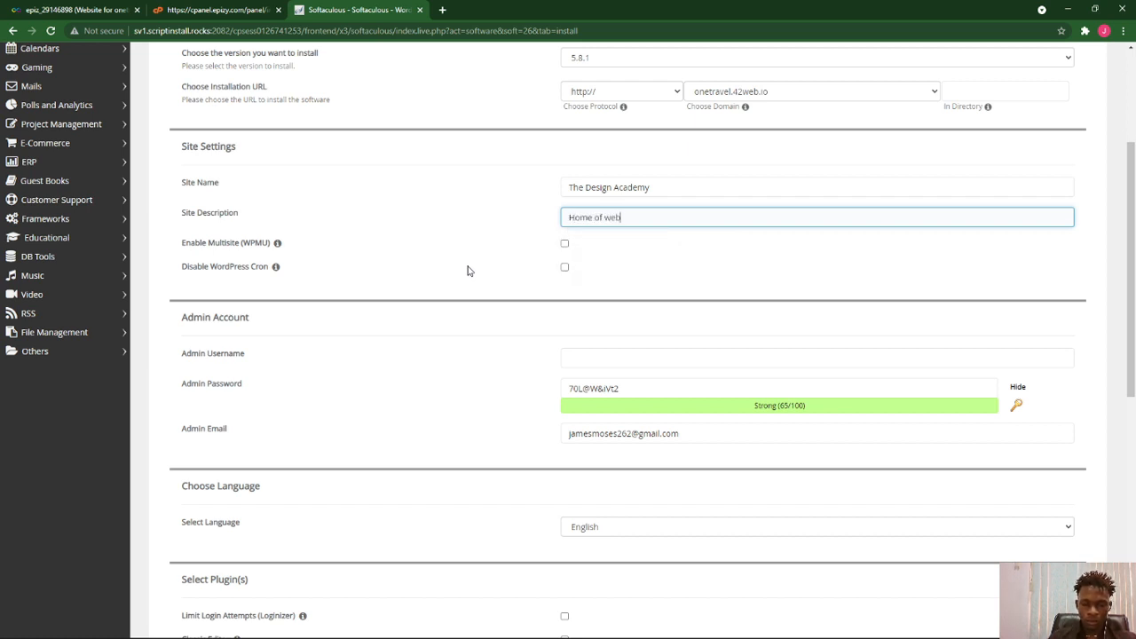
pyautogui.write('web and graphic de')
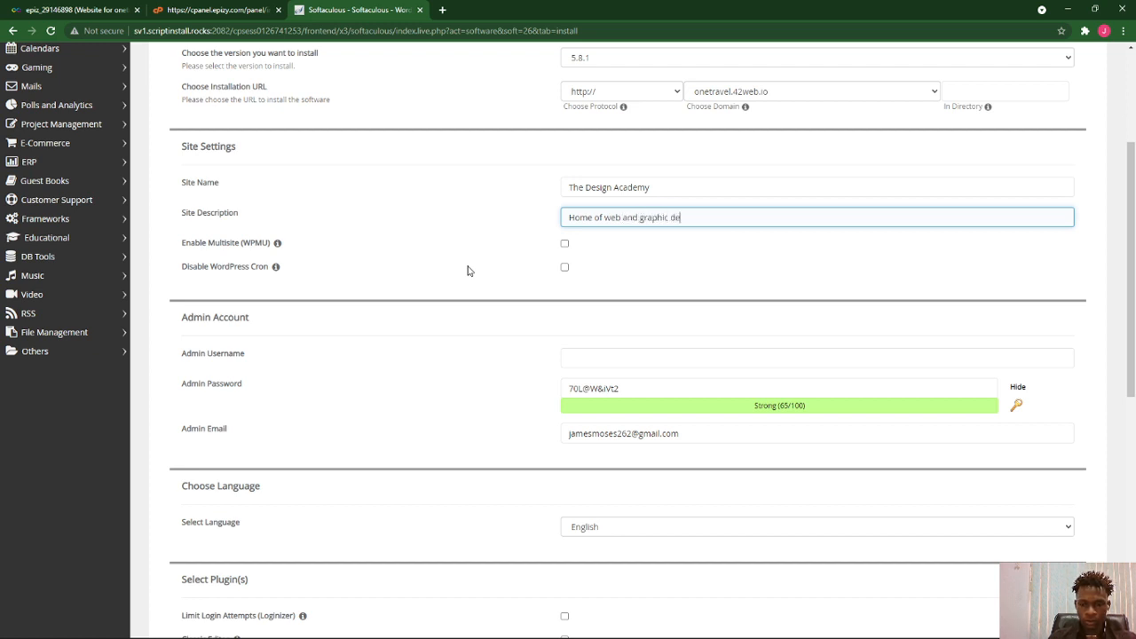
pyautogui.write('sign')
pyautogui.scroll(-2, 497, 293)
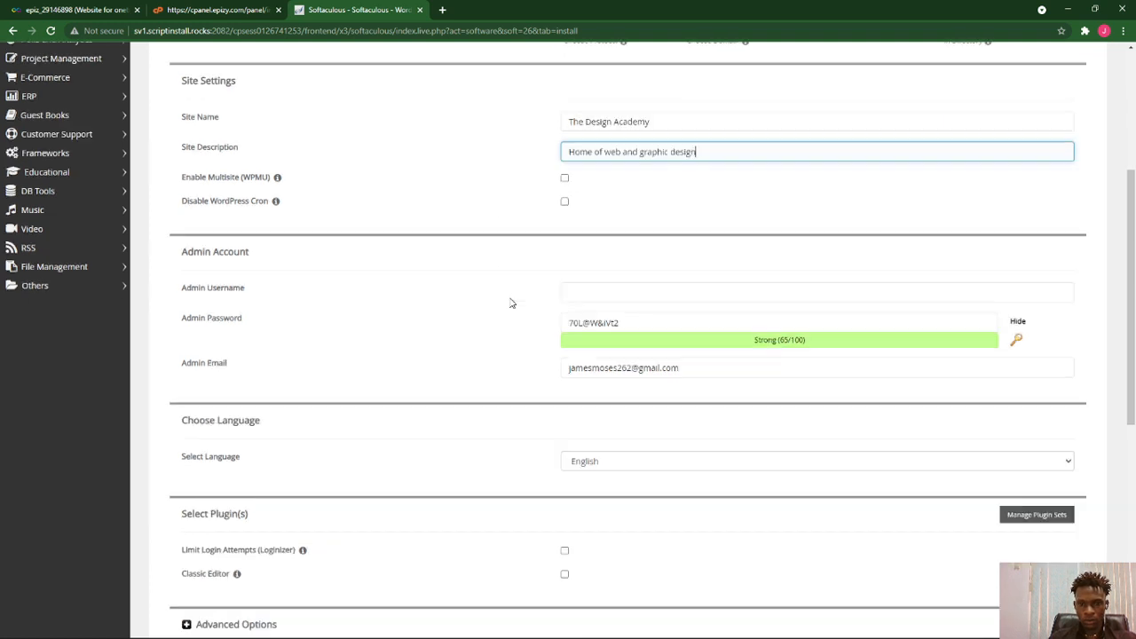
# - Replace the autofilled admin username with the owner's chosen username
pyautogui.click(584, 244)
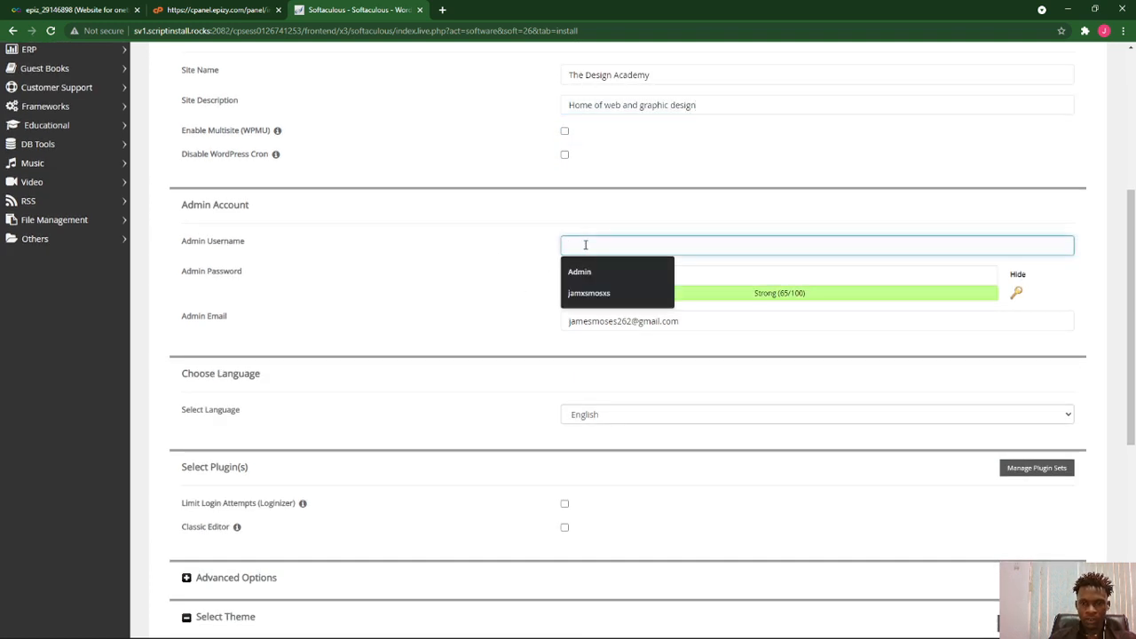
pyautogui.click(596, 300)
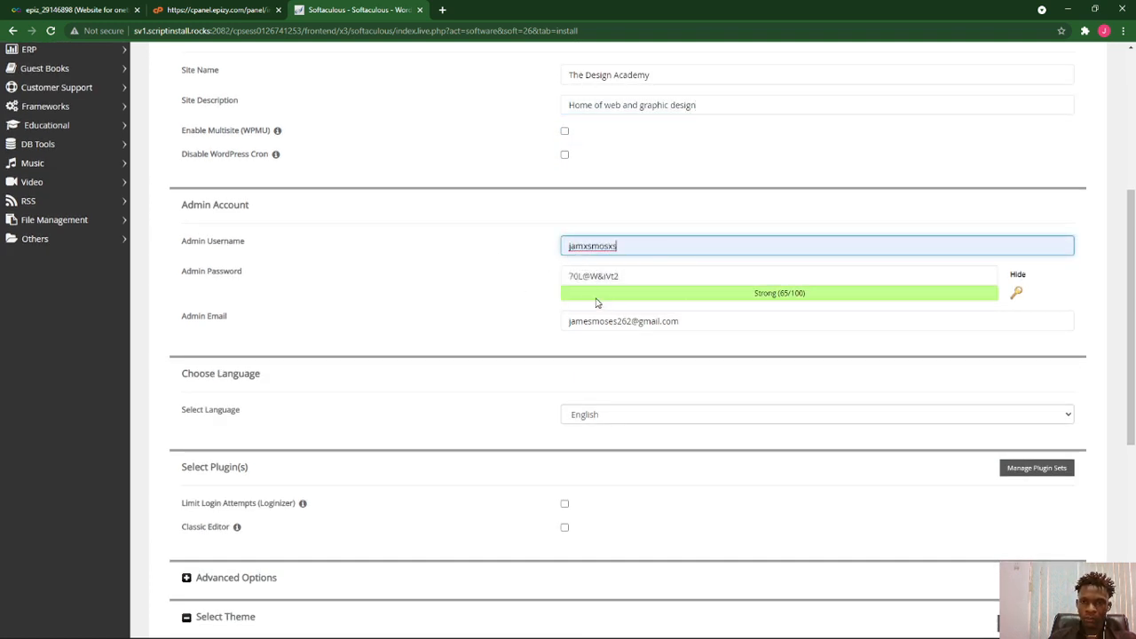
pyautogui.hotkey('ctrl', 'a')
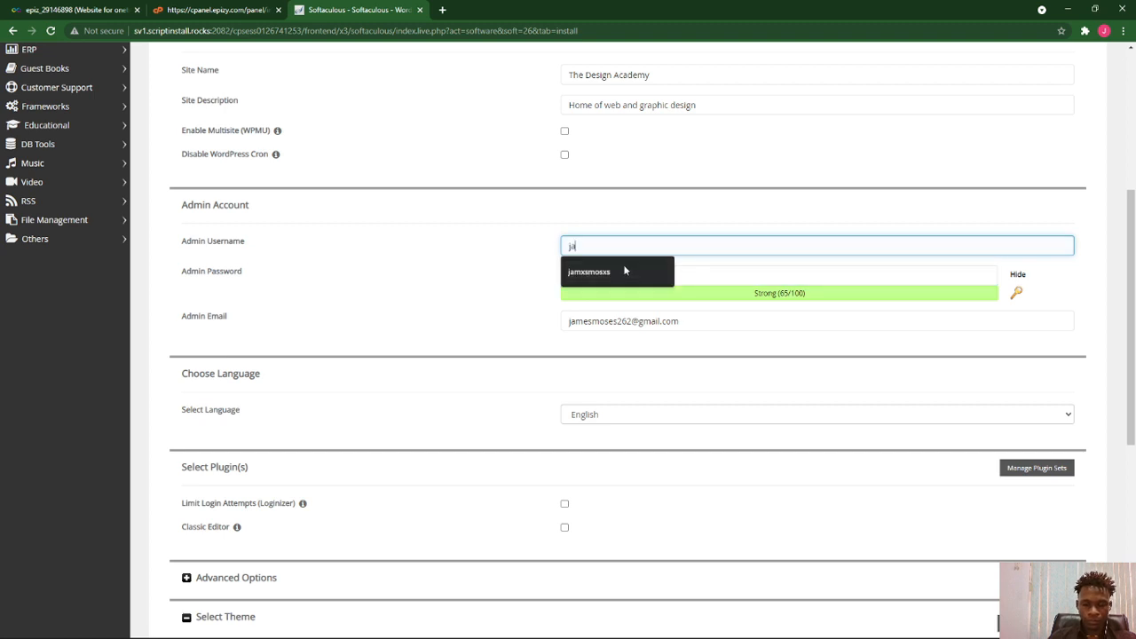
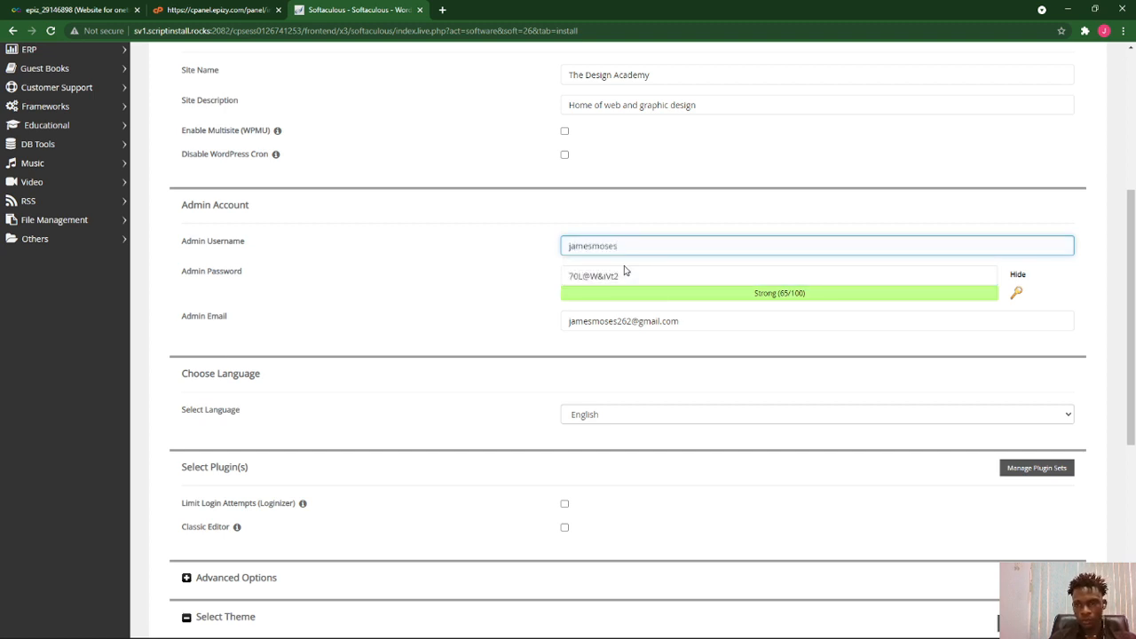
# - Overwrite the generated admin password with a custom one, rated Strong
pyautogui.click(624, 275)
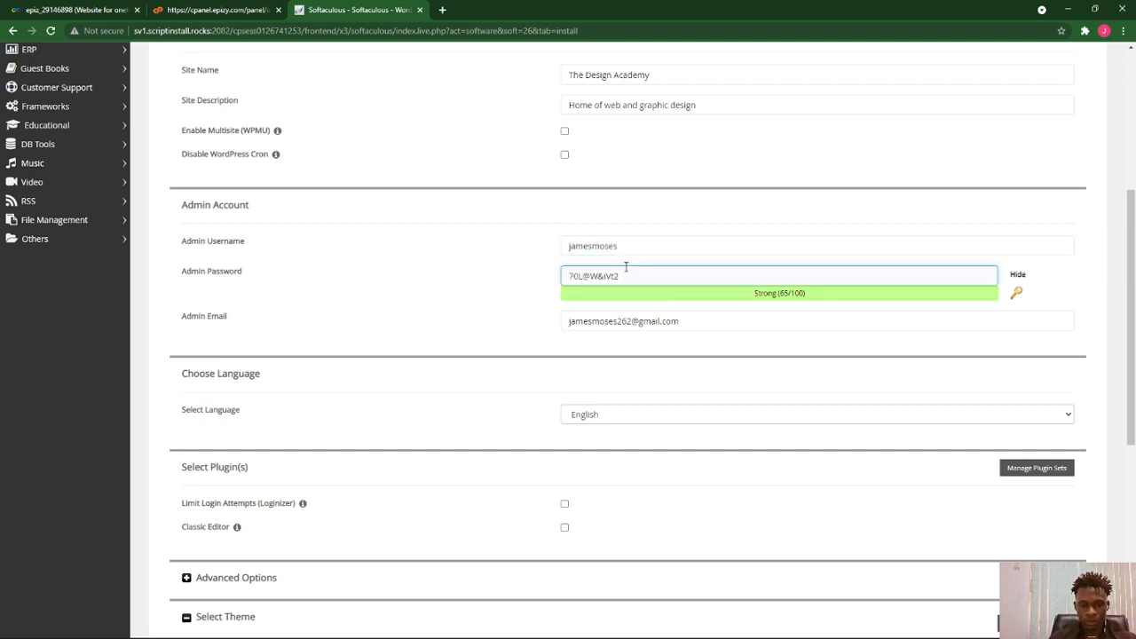
pyautogui.hotkey('ctrl', 'a')
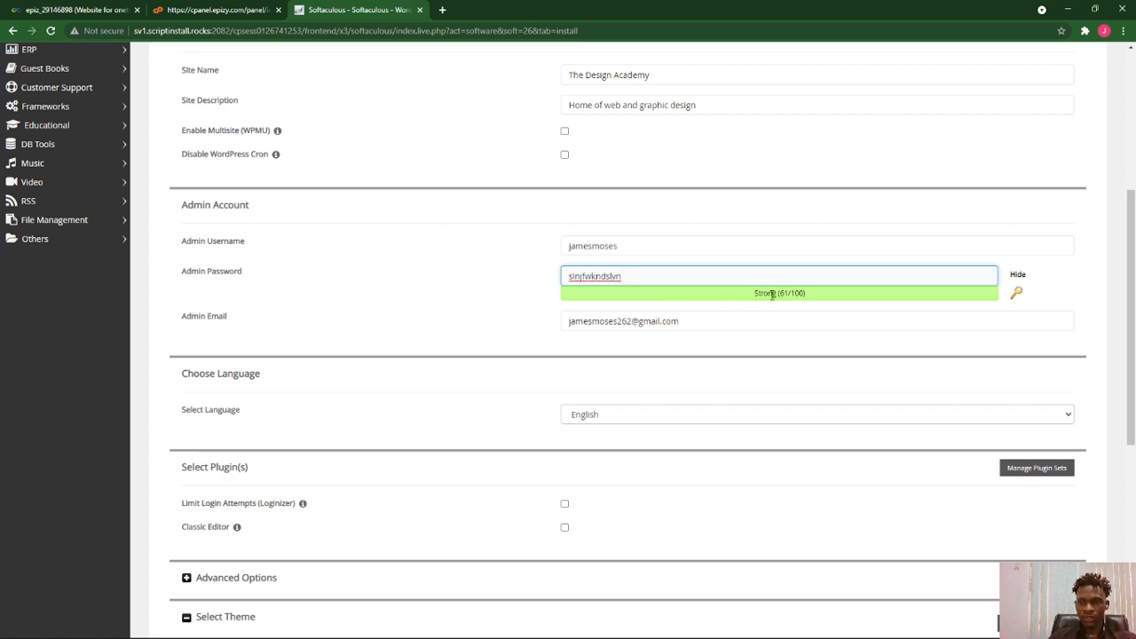
pyautogui.click(693, 317)
pyautogui.scroll(-2, 523, 318)
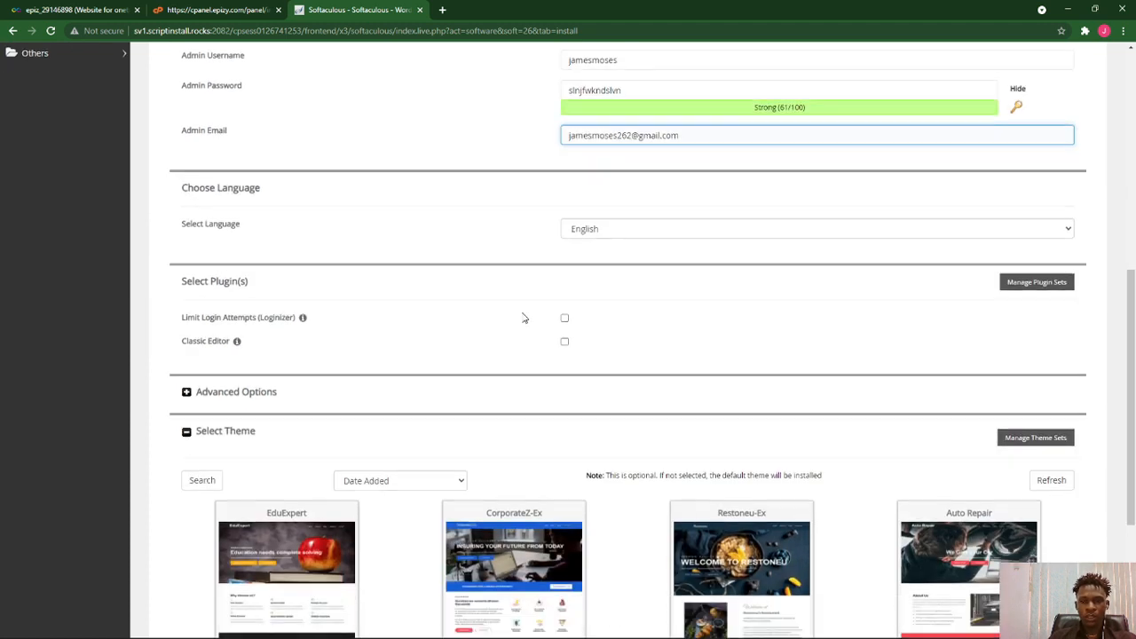
pyautogui.scroll(-2, 524, 318)
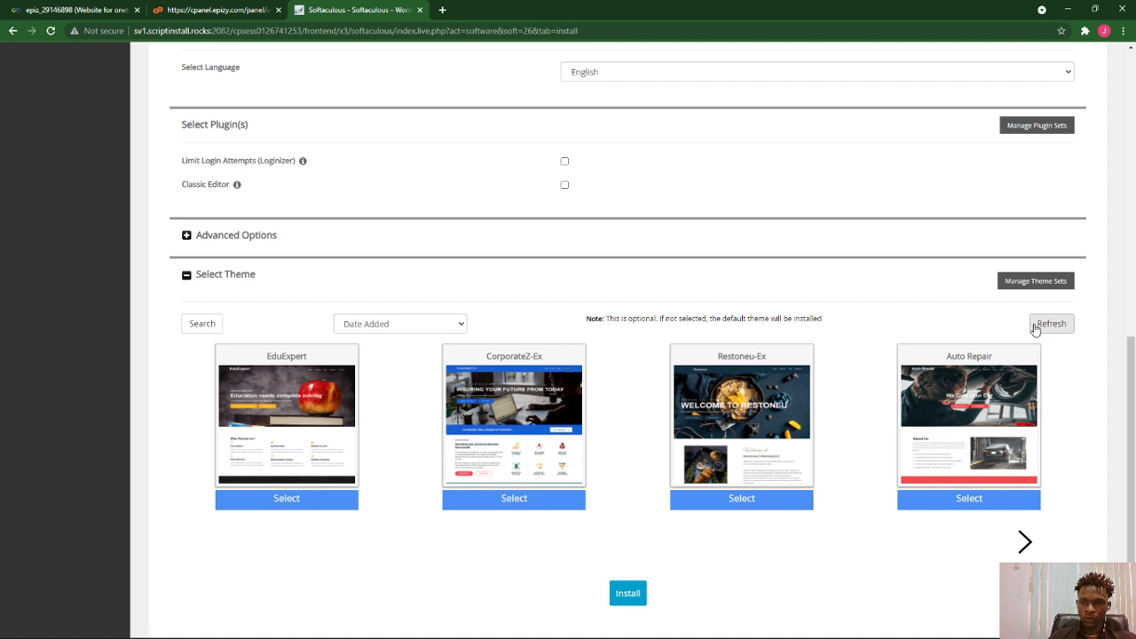
pyautogui.scroll(2, 907, 340)
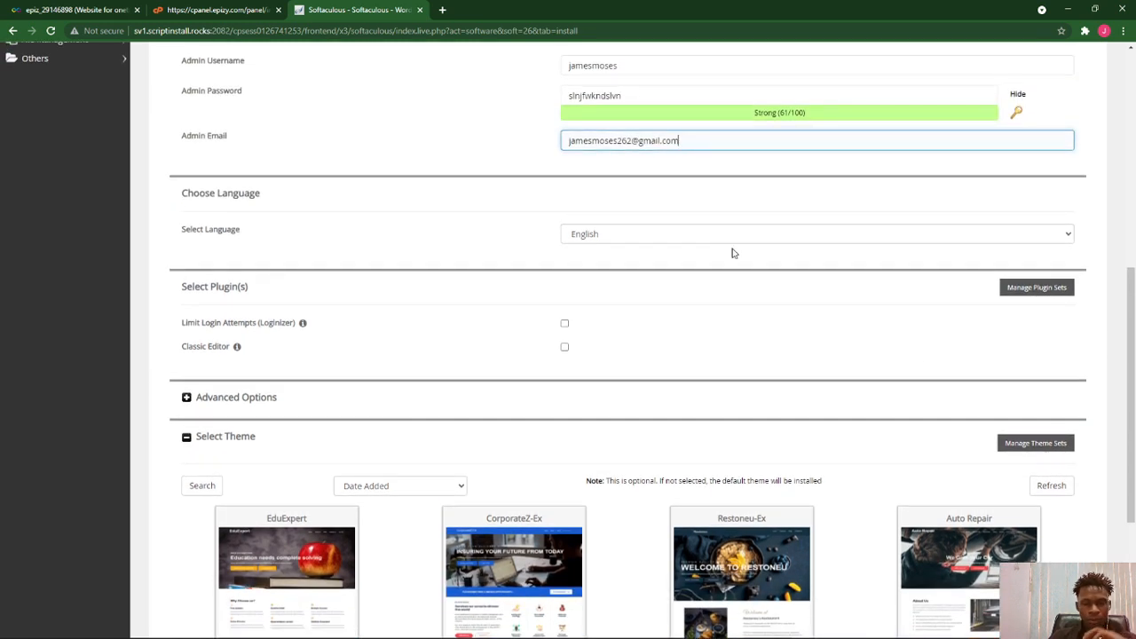
pyautogui.scroll(-3, 732, 253)
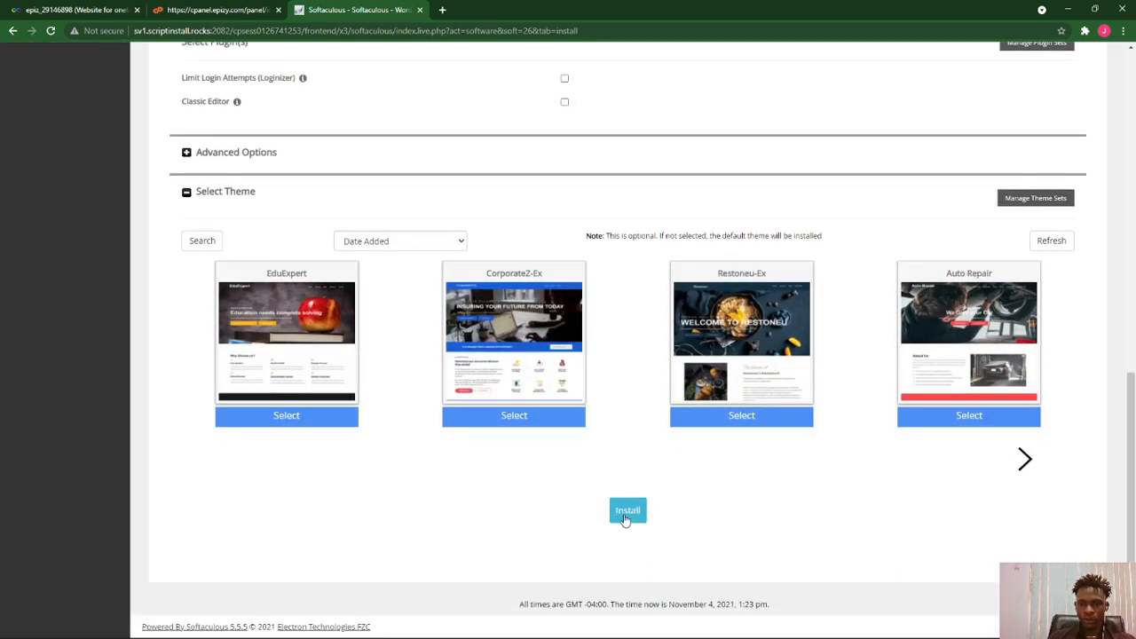
# - Run the WordPress installation and open the new site in a new tab
pyautogui.click(626, 514)
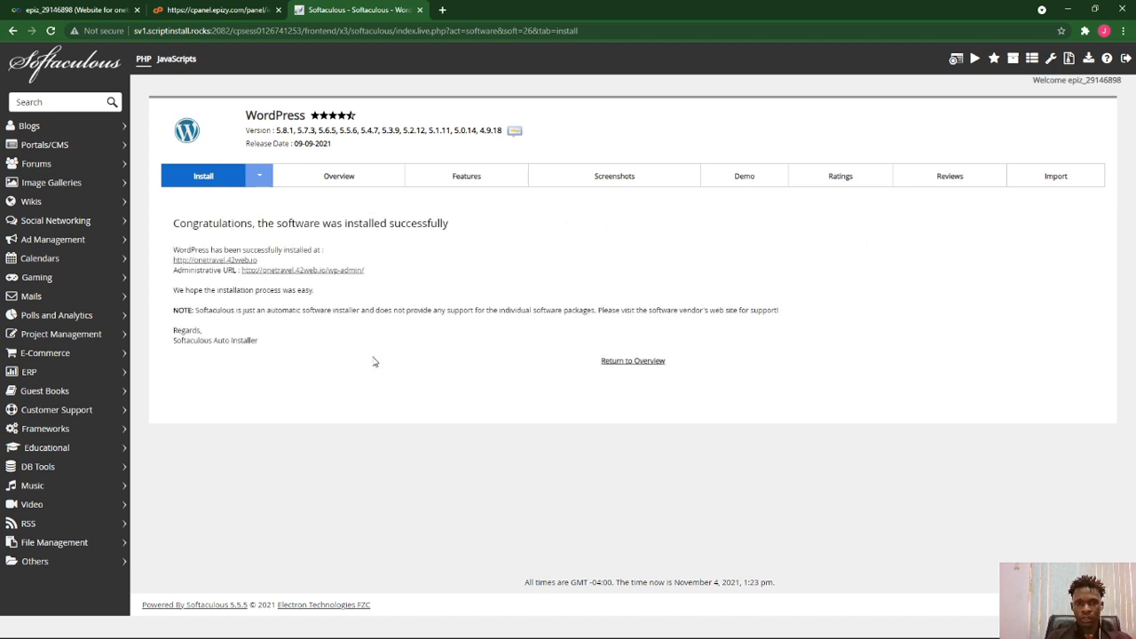
pyautogui.keyDown('ctrl'); pyautogui.click(214, 262); pyautogui.keyUp('ctrl')
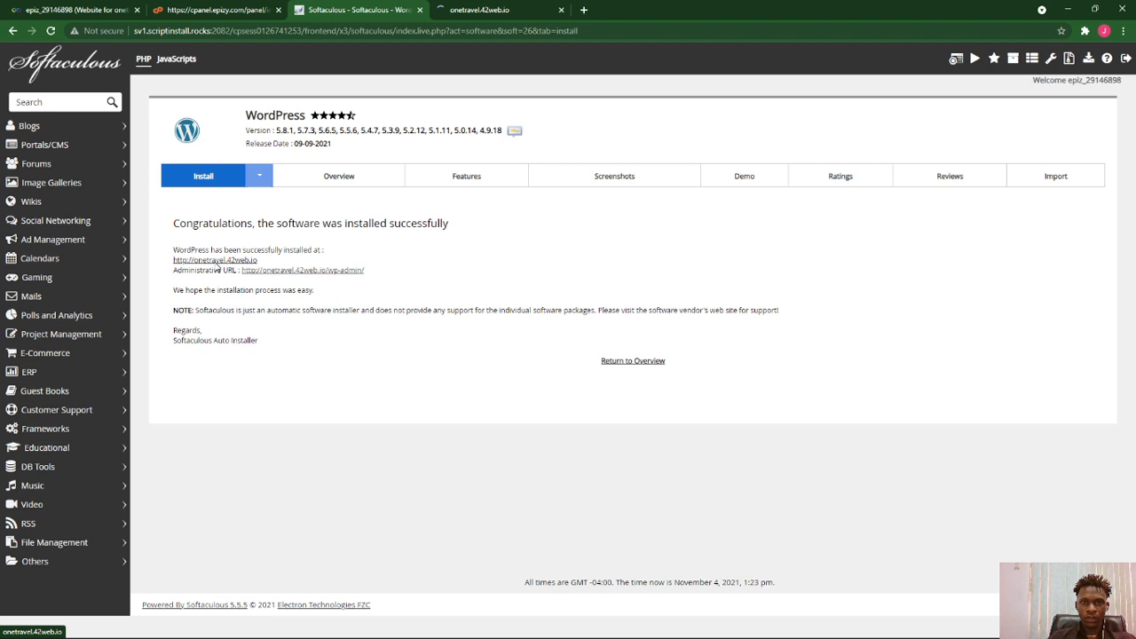
pyautogui.click(514, 7)
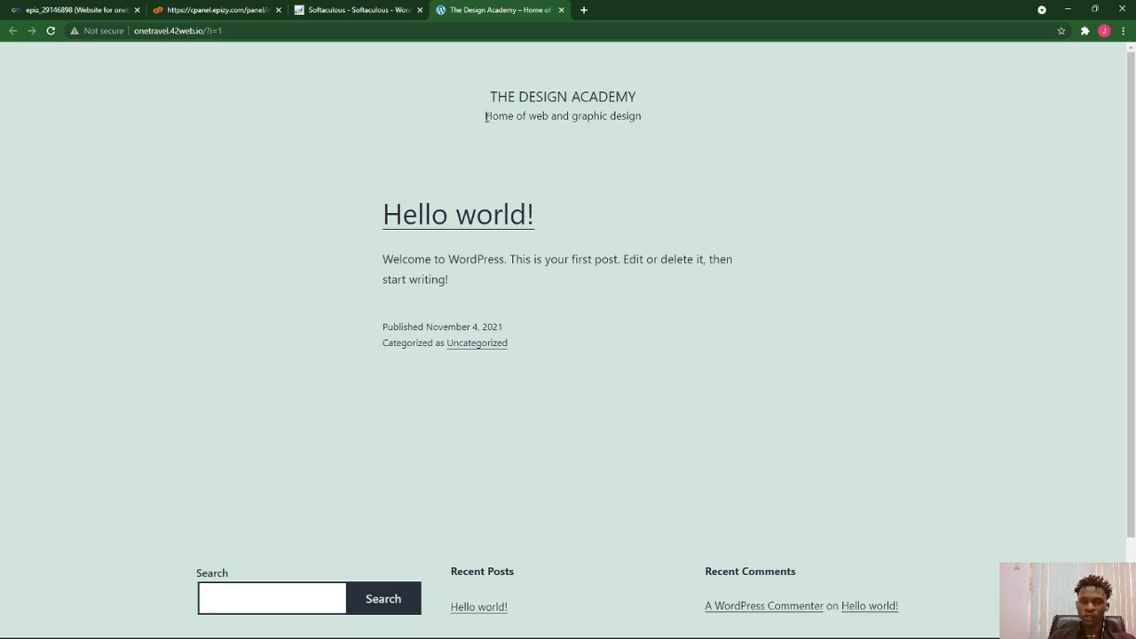
# - Browse The Design Academy homepage with its Hello world post, then return to the confirmation
pyautogui.scroll(-2, 221, 333)
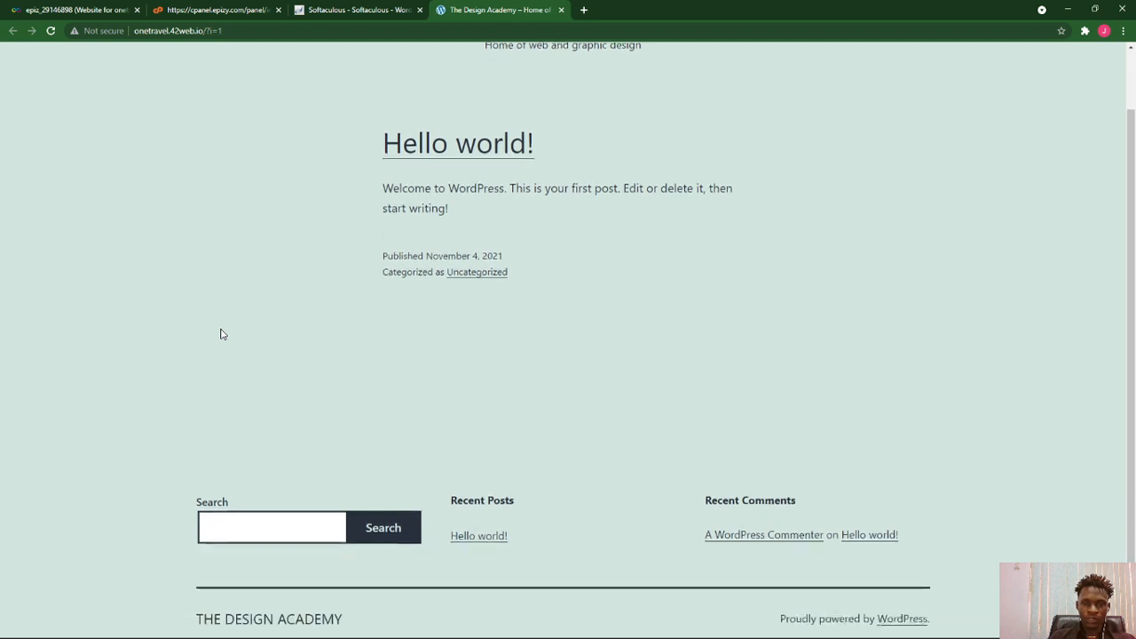
pyautogui.scroll(2, 221, 333)
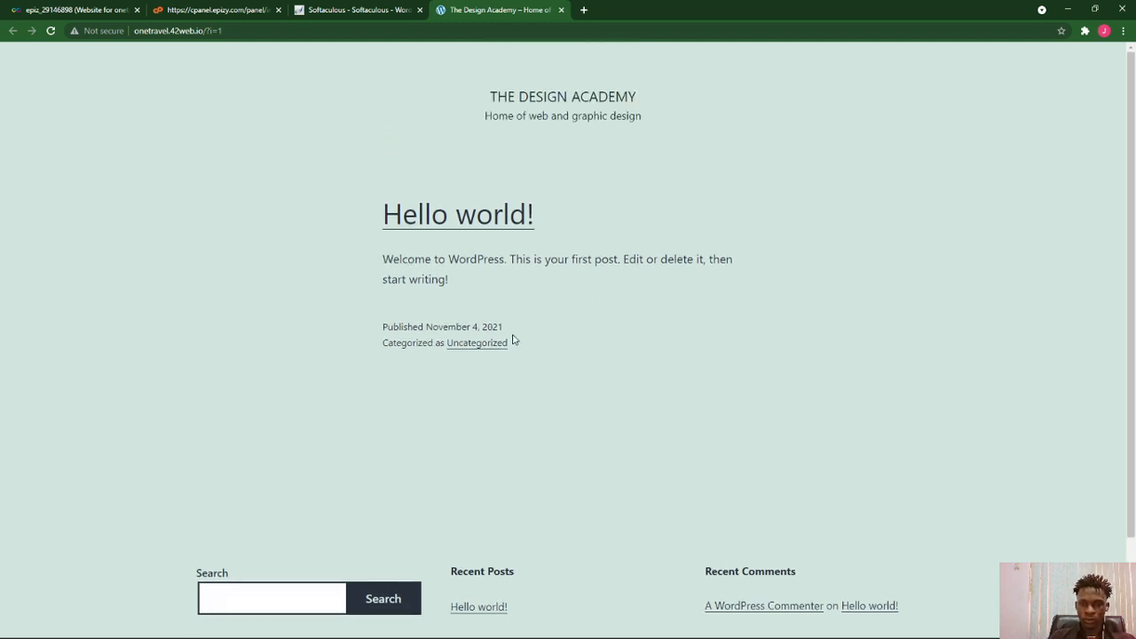
pyautogui.scroll(-1, 475, 457)
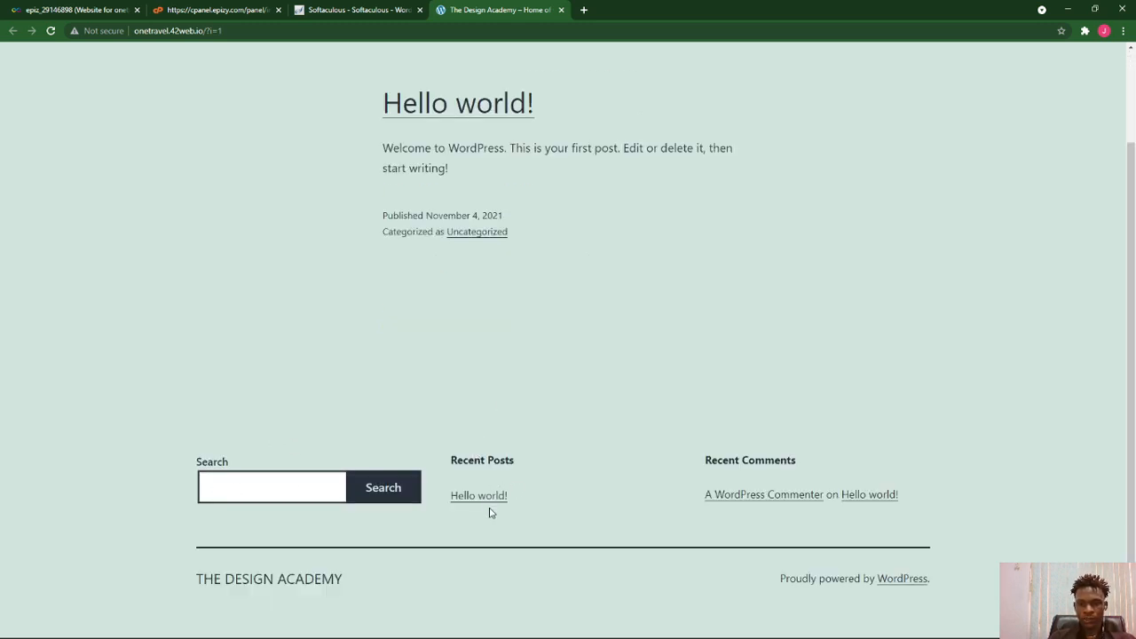
pyautogui.scroll(1, 614, 329)
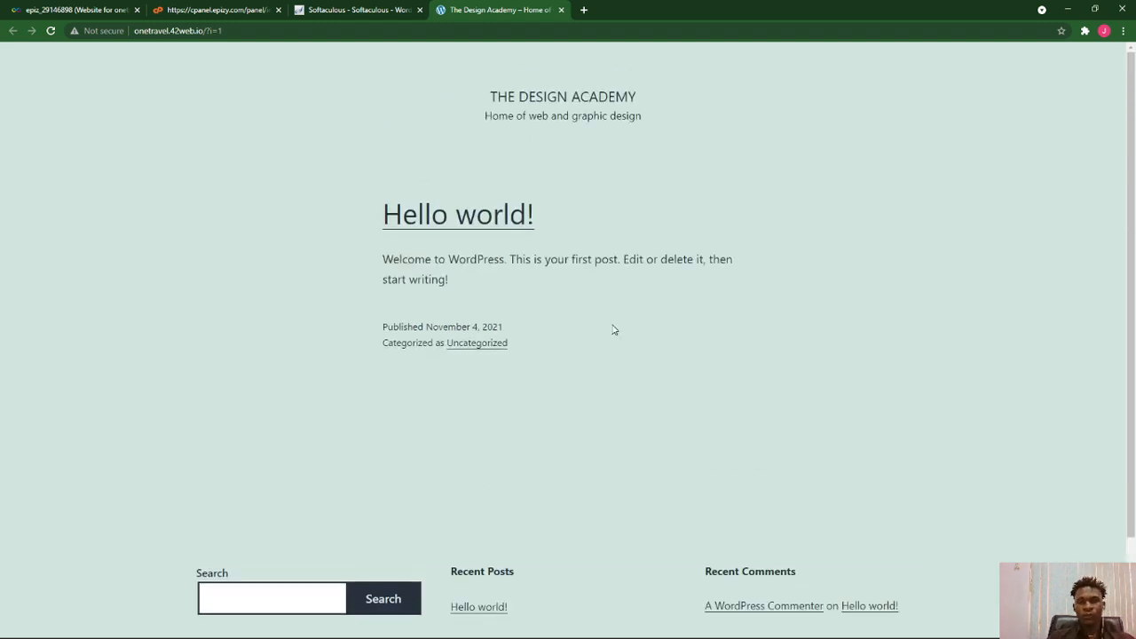
pyautogui.scroll(-1, 613, 329)
pyautogui.scroll(1, 613, 329)
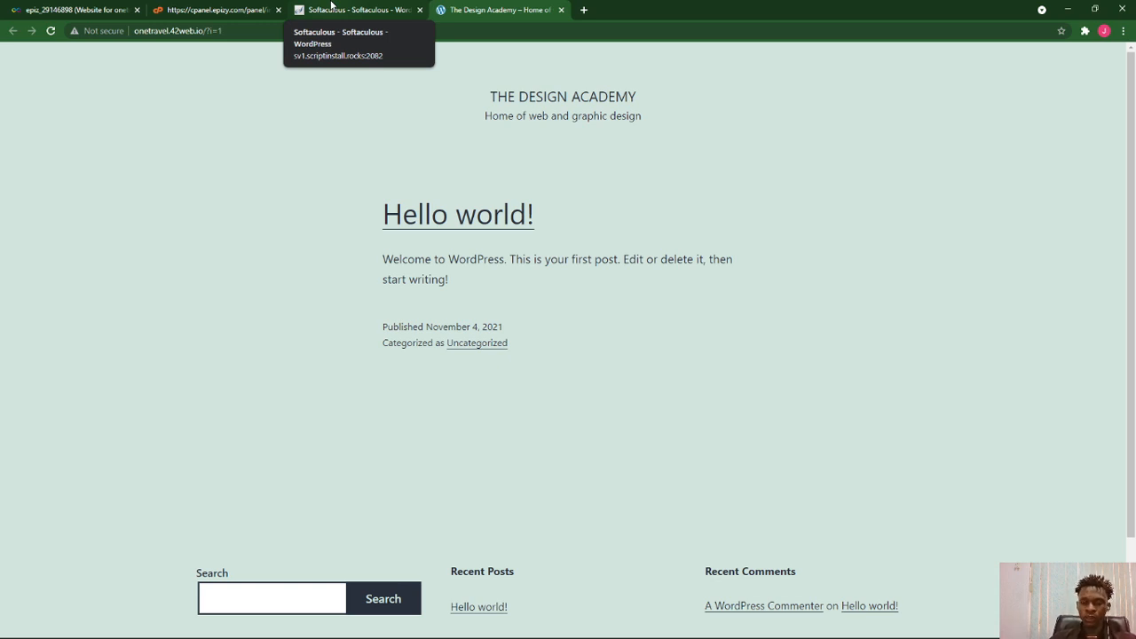
pyautogui.click(357, 7)
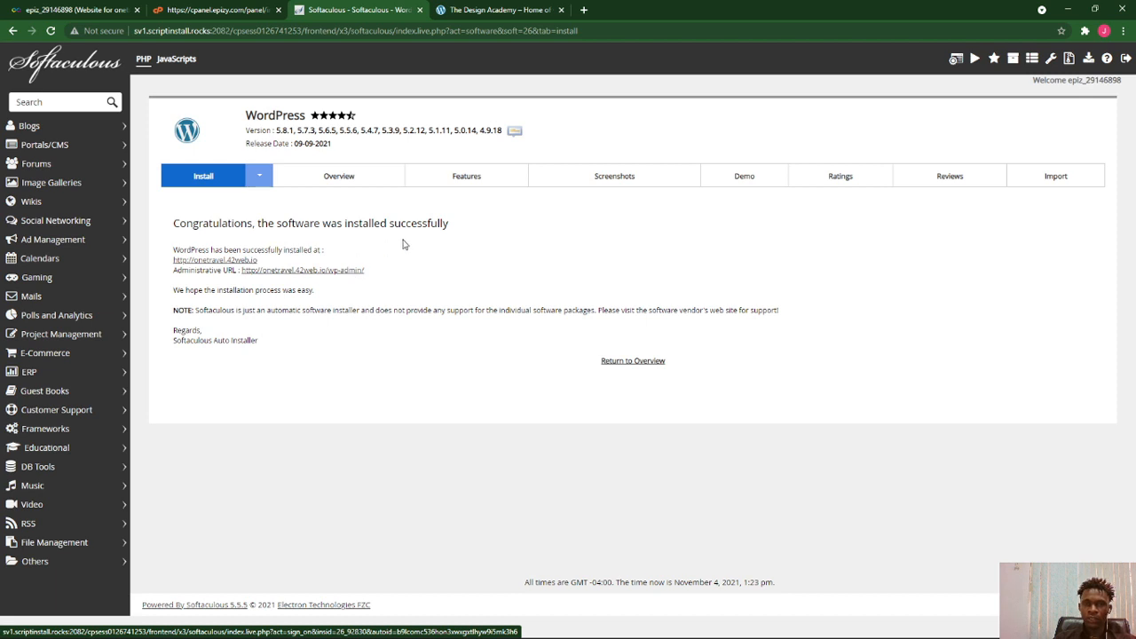
# - Close Softaculous and change the site address ending '?i=1' to 'wp-admin' to load the login page
pyautogui.click(420, 11)
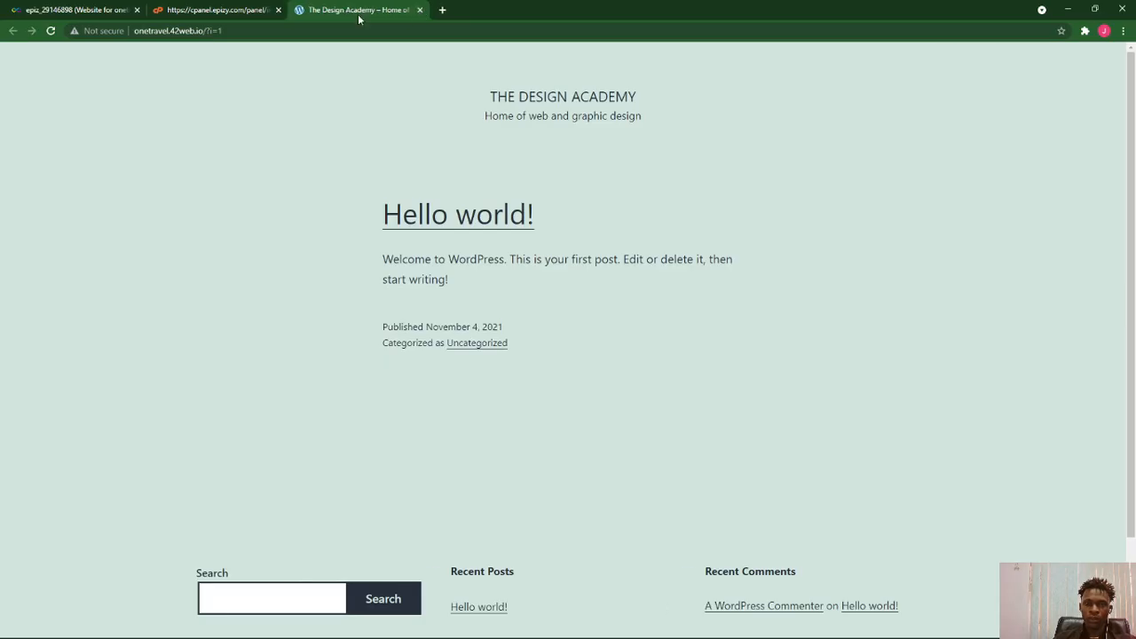
pyautogui.click(252, 34)
pyautogui.click(263, 33)
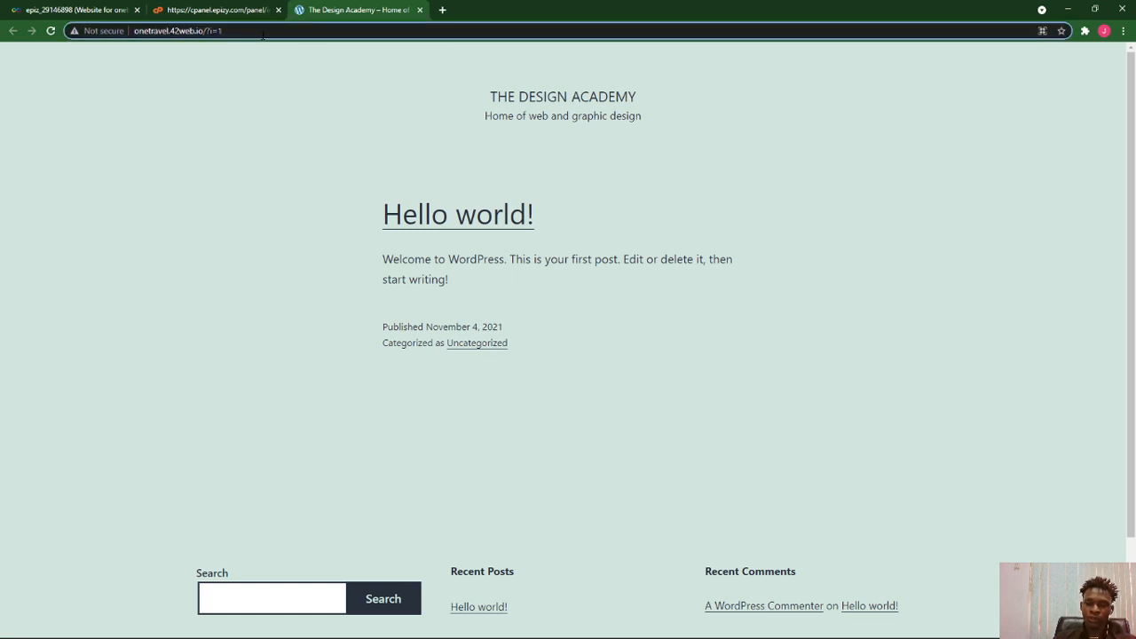
pyautogui.press('BackSpace')
pyautogui.press('BackSpace')
pyautogui.press('BackSpace')
pyautogui.press('BackSpace')
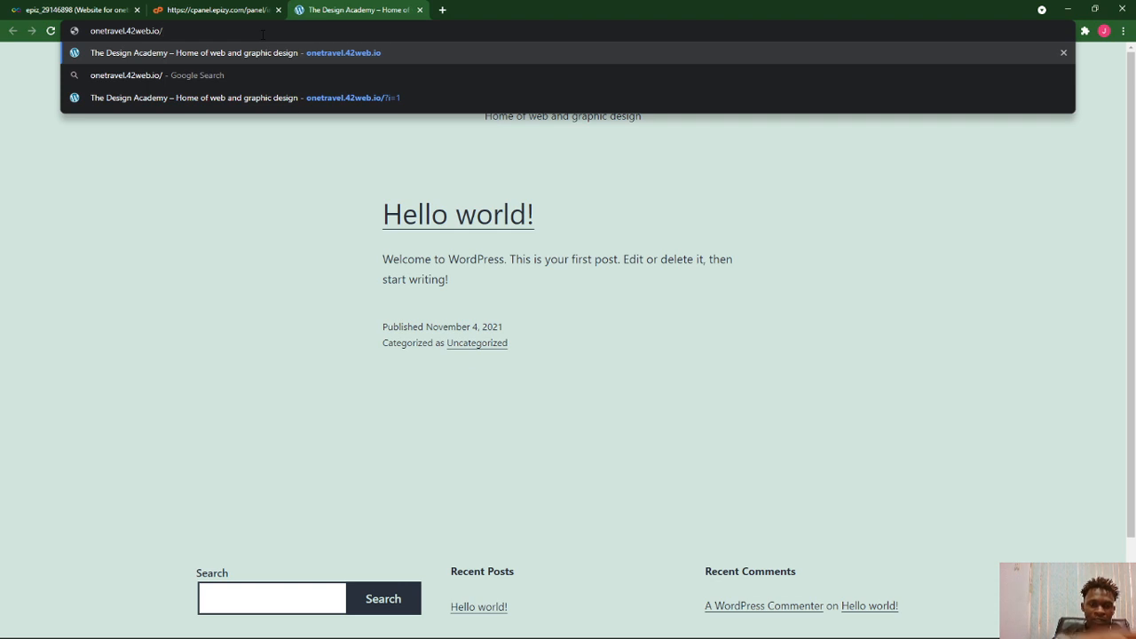
pyautogui.write('w')
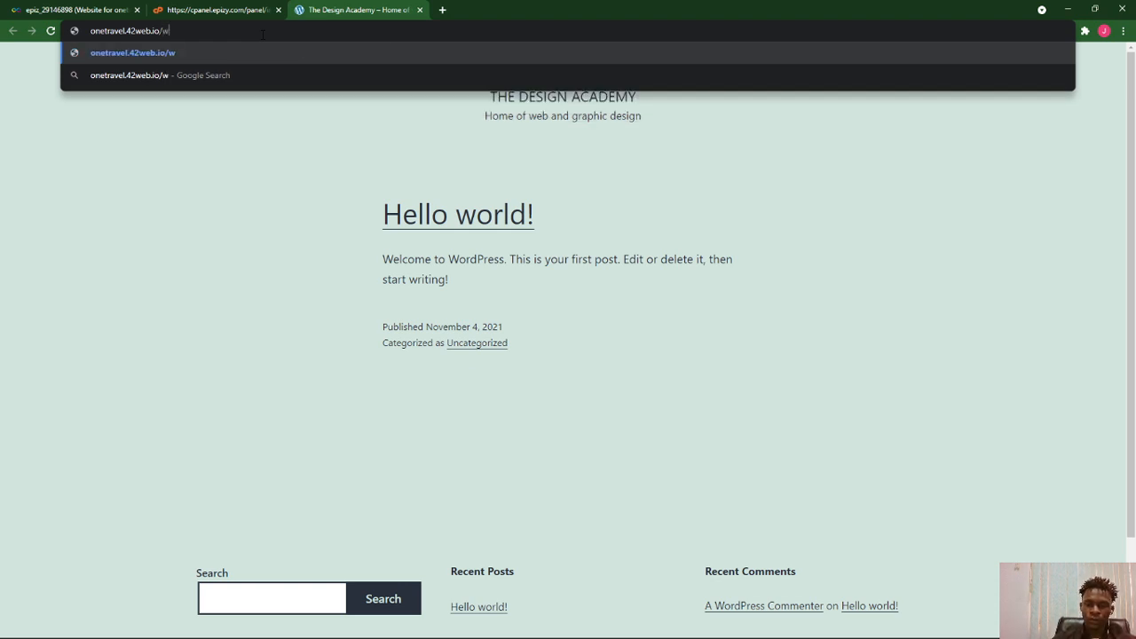
pyautogui.write('p-admin')
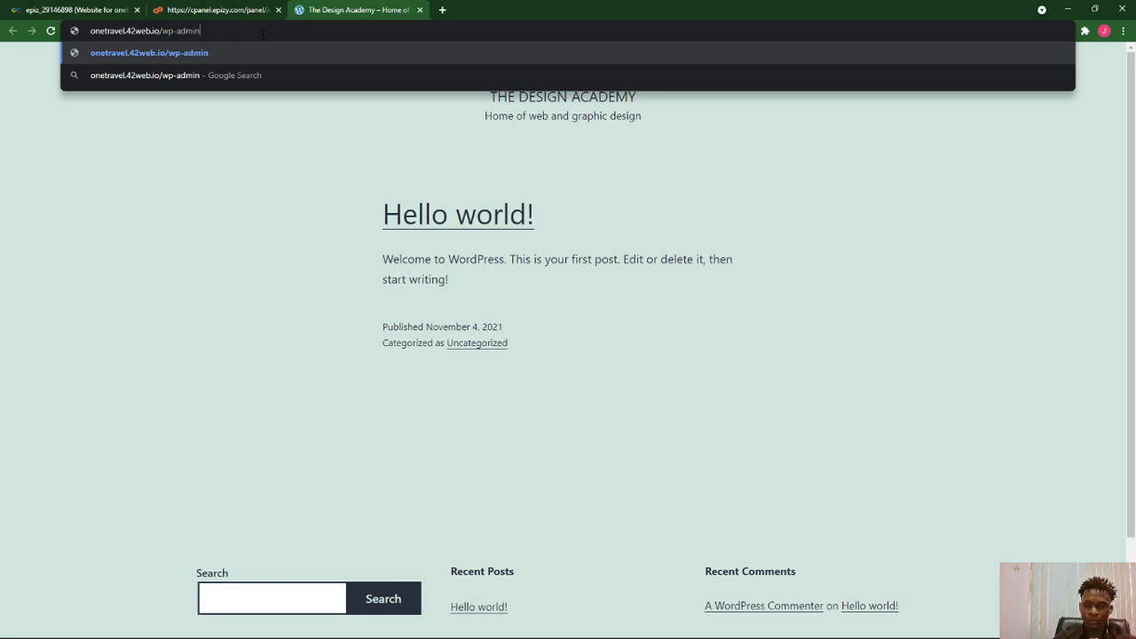
pyautogui.press('Return')
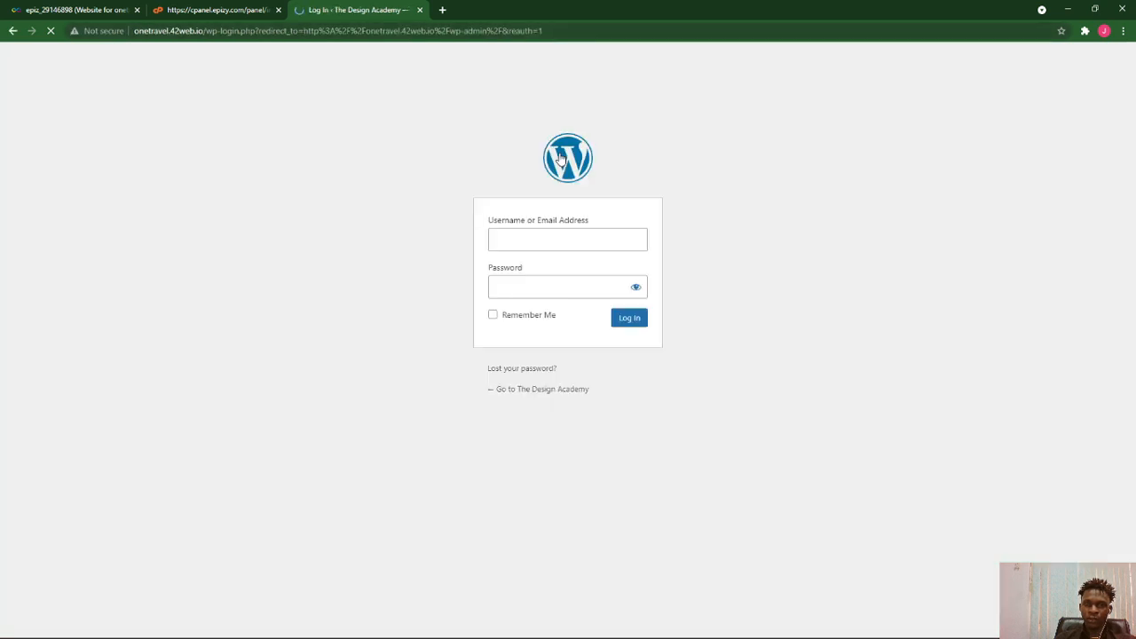
# - Enter the admin username and password on The Design Academy login form
pyautogui.click(567, 239)
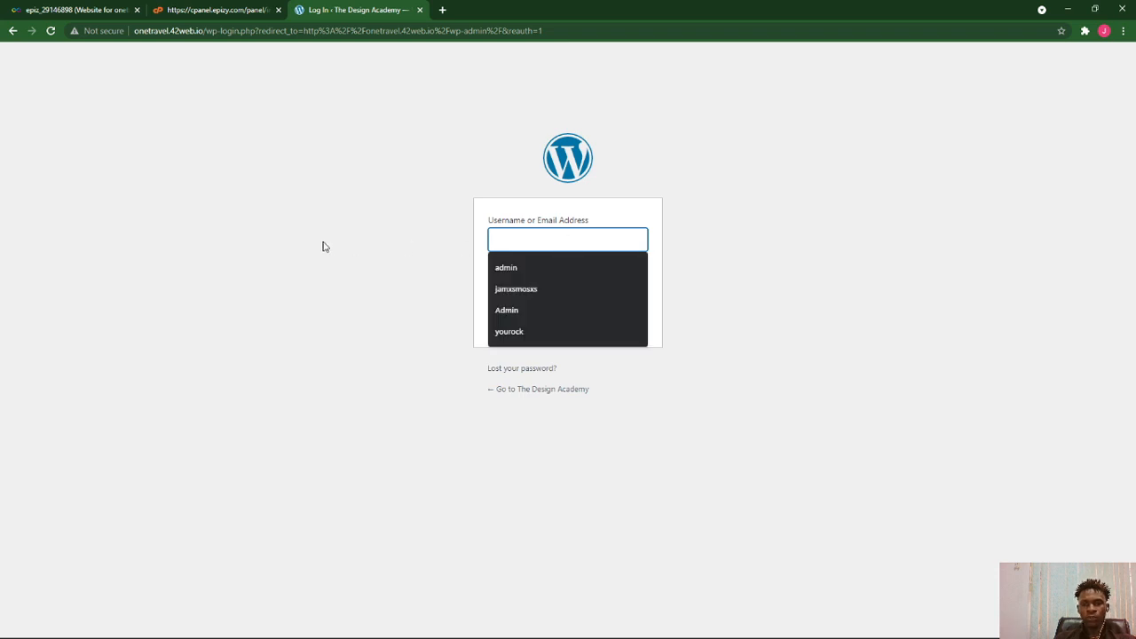
pyautogui.hotkey('alt', 'Tab')
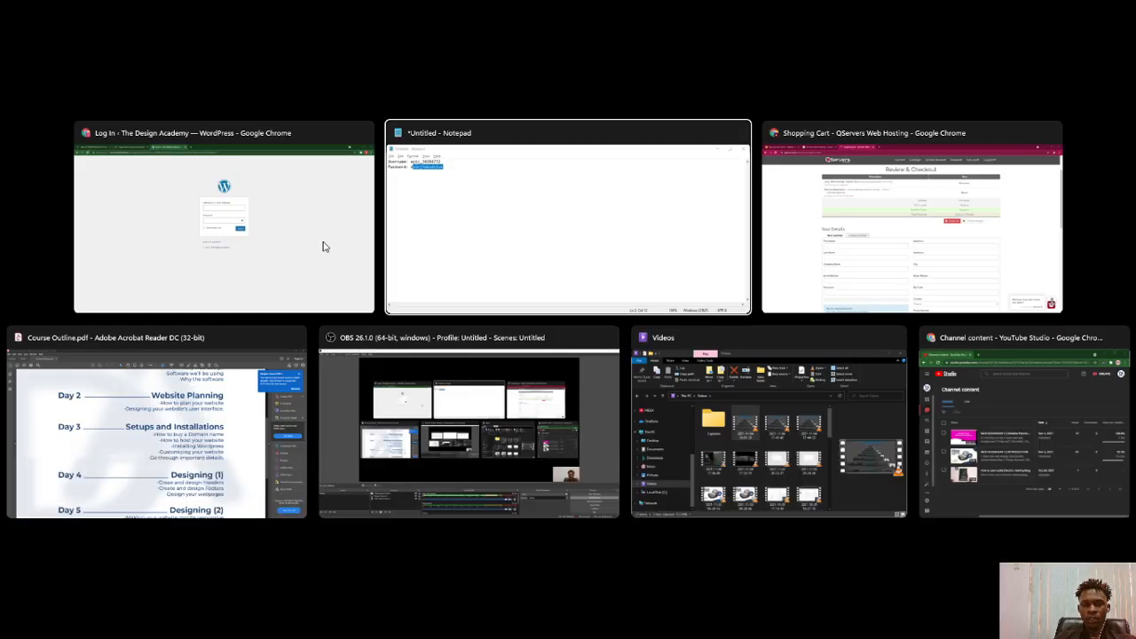
pyautogui.hotkey('alt', 'Tab')
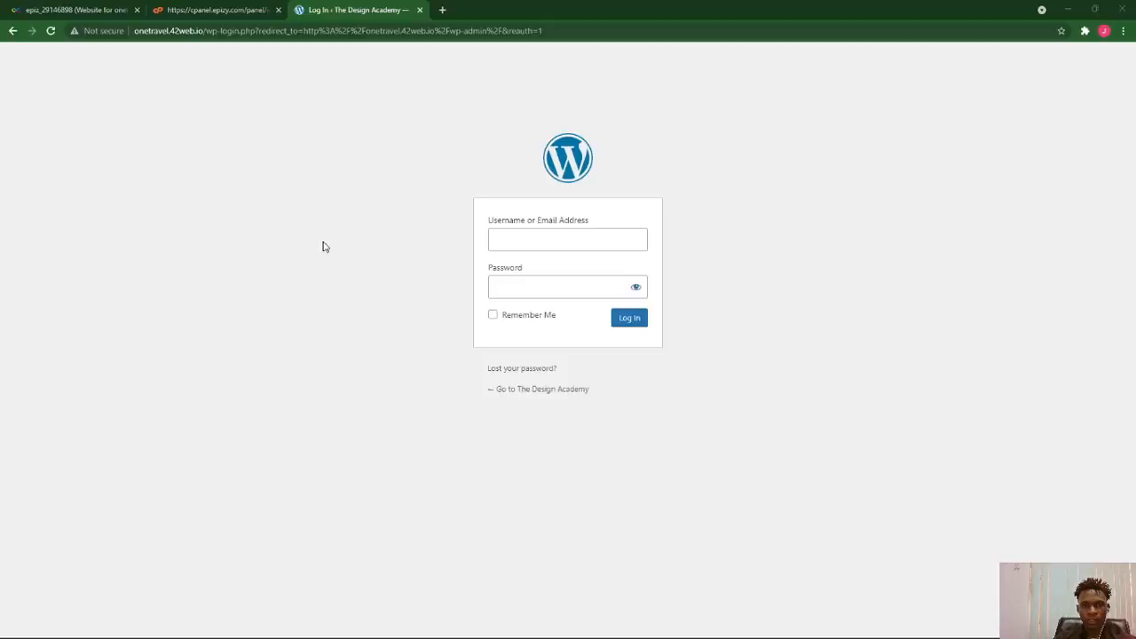
pyautogui.click(541, 236)
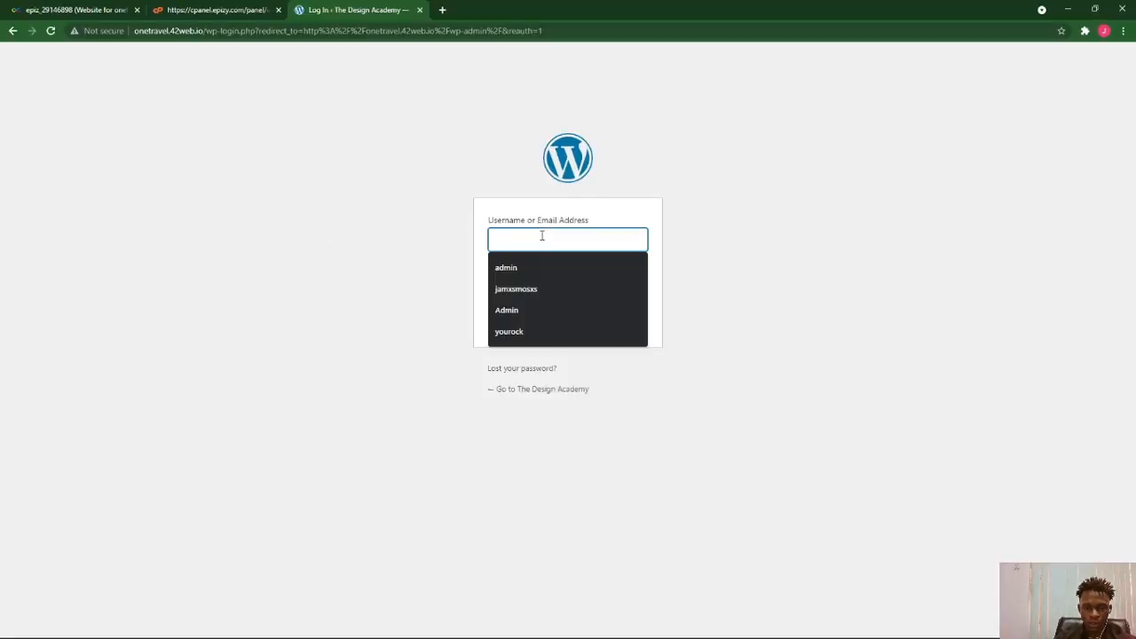
pyautogui.write('jqamx')
pyautogui.press('BackSpace')
pyautogui.press('BackSpace')
pyautogui.press('BackSpace')
pyautogui.press('BackSpace')
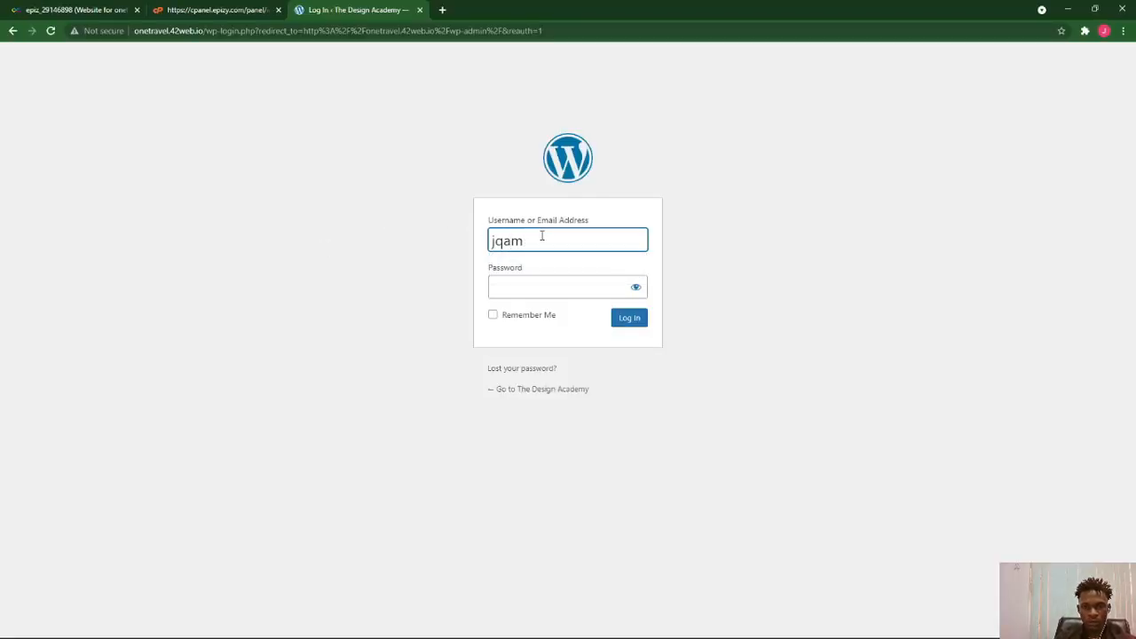
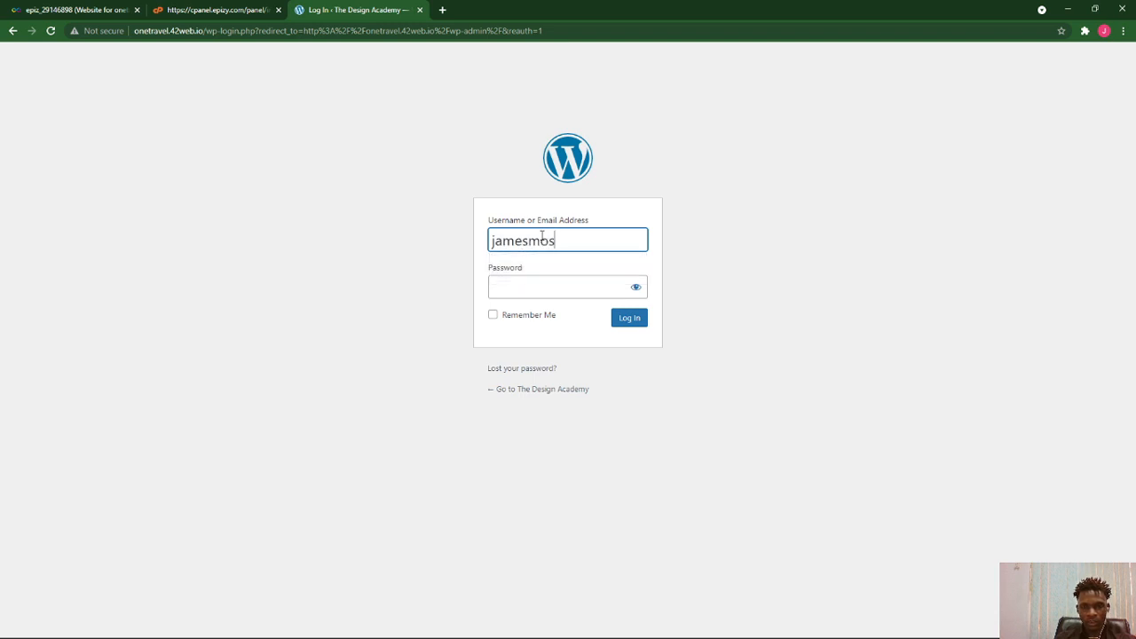
pyautogui.press('Tab')
pyautogui.write('**************')
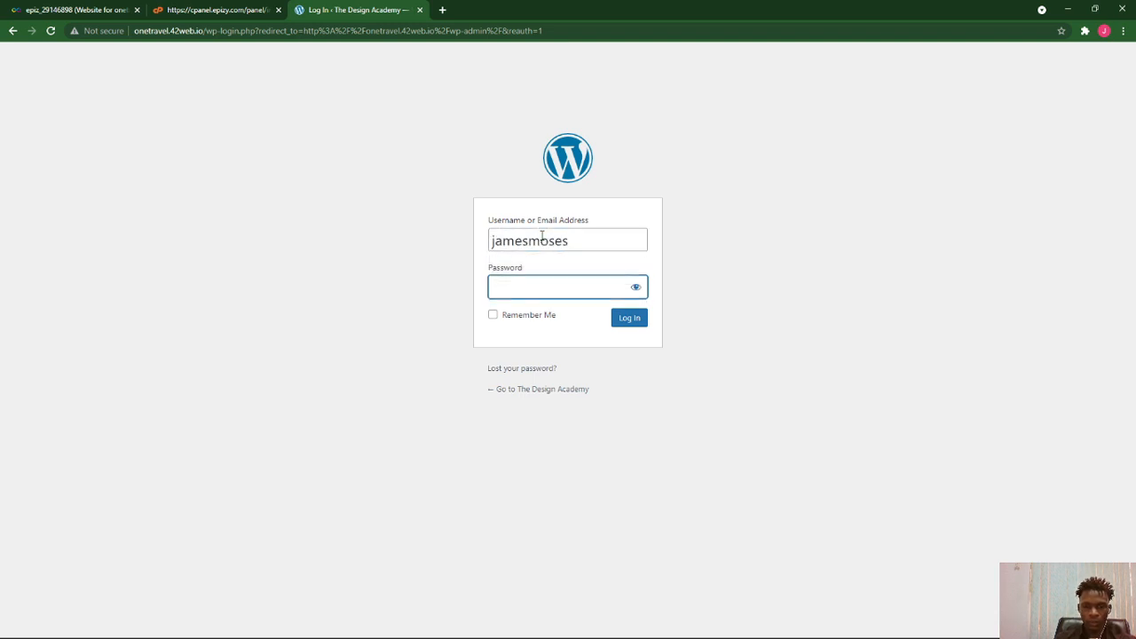
# - Tick Remember Me and log in, checking the Wi-Fi connection while the dashboard loads
pyautogui.click(637, 288)
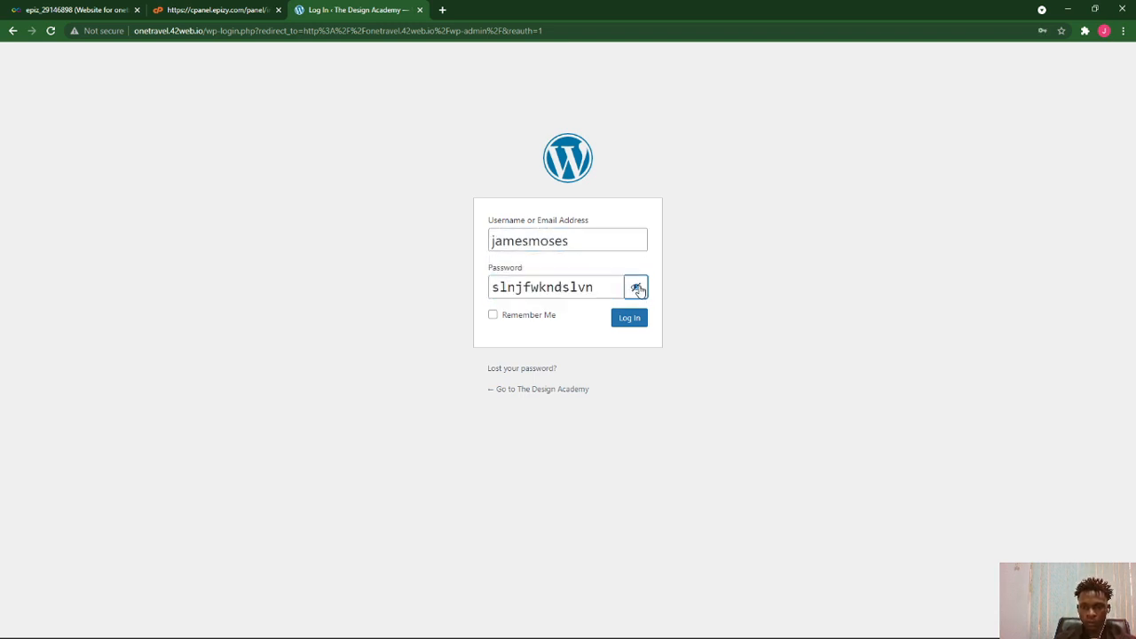
pyautogui.click(638, 289)
pyautogui.click(517, 318)
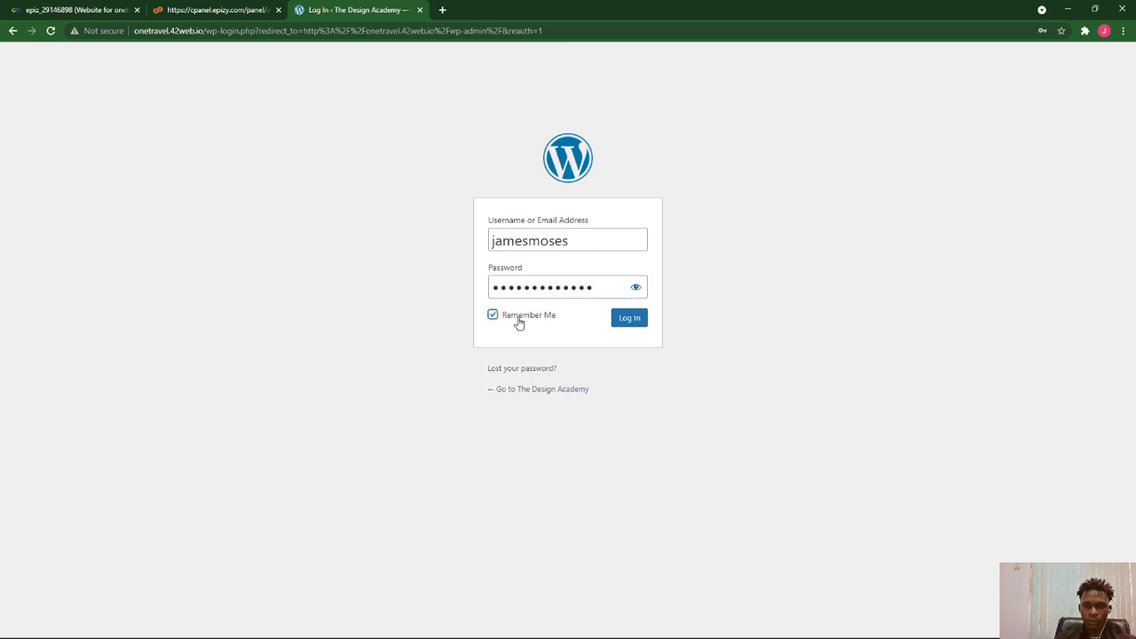
pyautogui.click(630, 329)
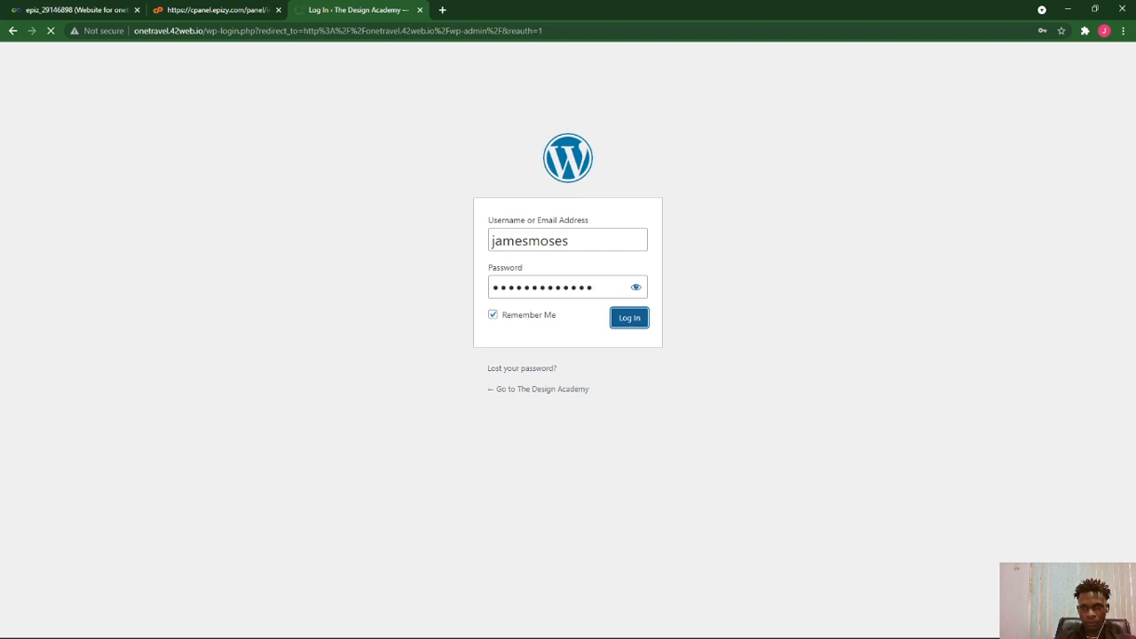
pyautogui.click(1020, 627)
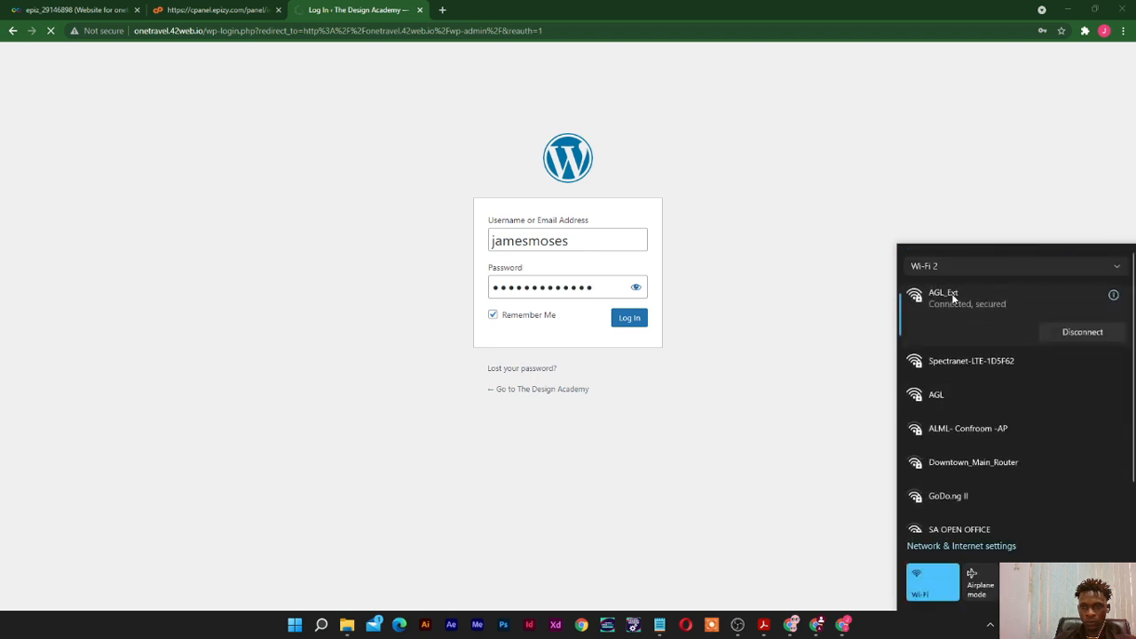
pyautogui.click(854, 288)
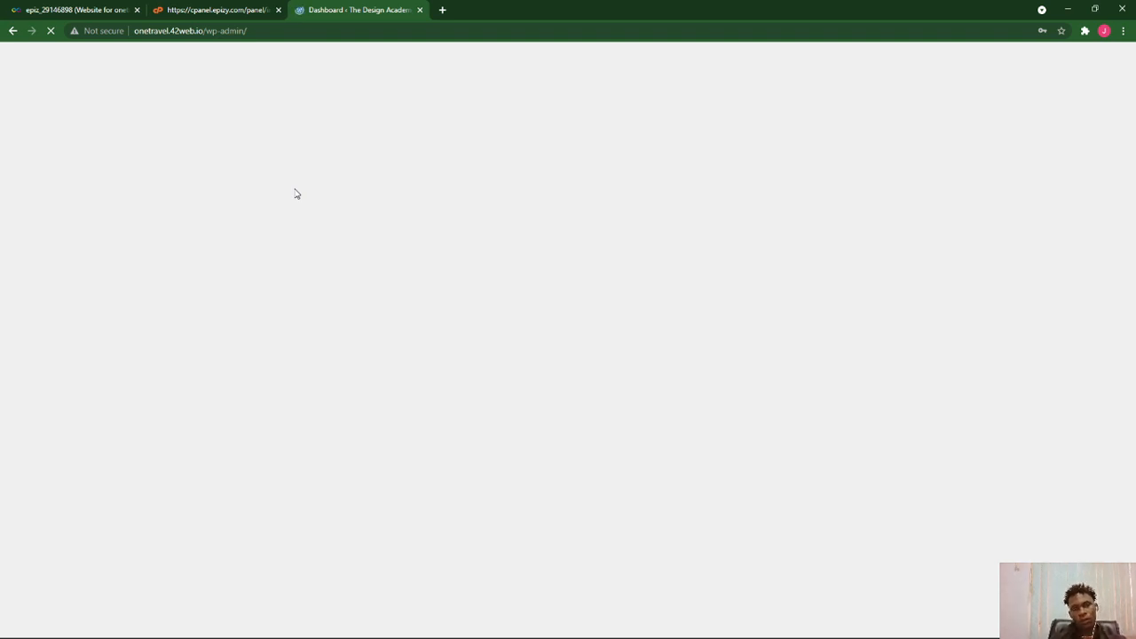
# - Save the login in Chrome and open the Posts list showing only Hello world!
pyautogui.hotkey('alt', 'Tab')
pyautogui.hotkey('alt', 'Tab')
pyautogui.hotkey('alt', 'Tab')
pyautogui.hotkey('alt', 'Tab')
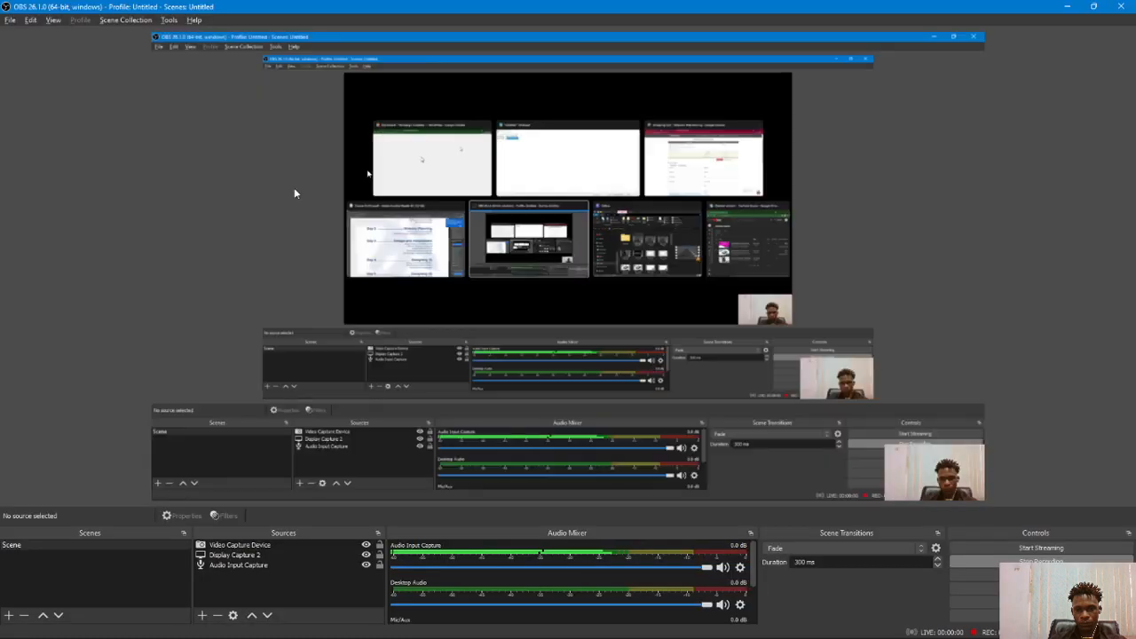
pyautogui.hotkey('alt', 'Tab')
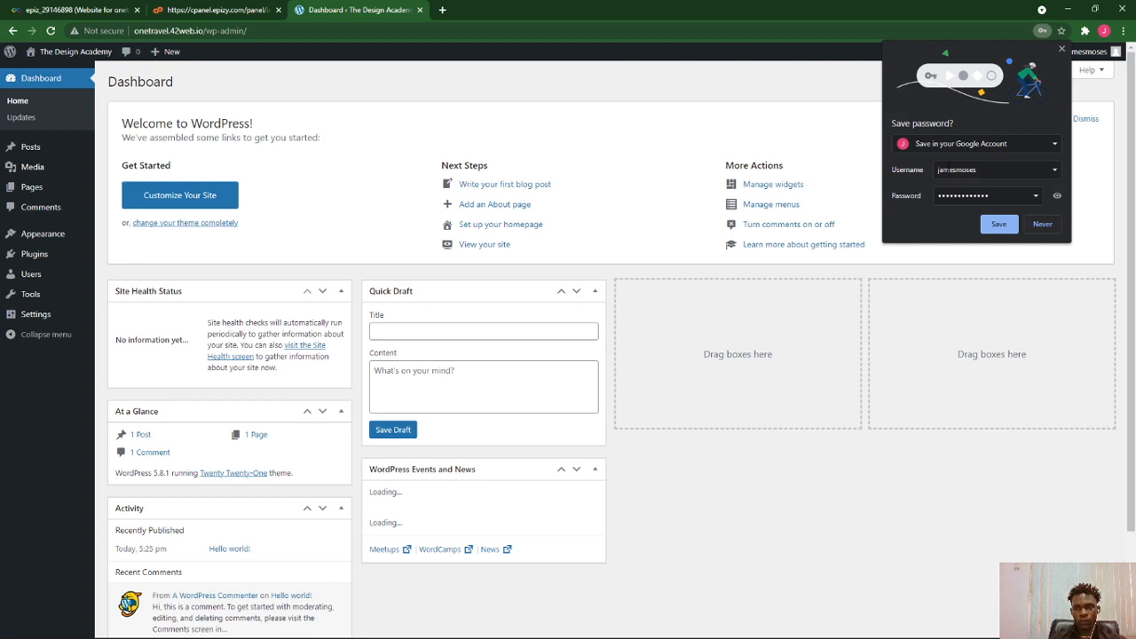
pyautogui.click(1000, 226)
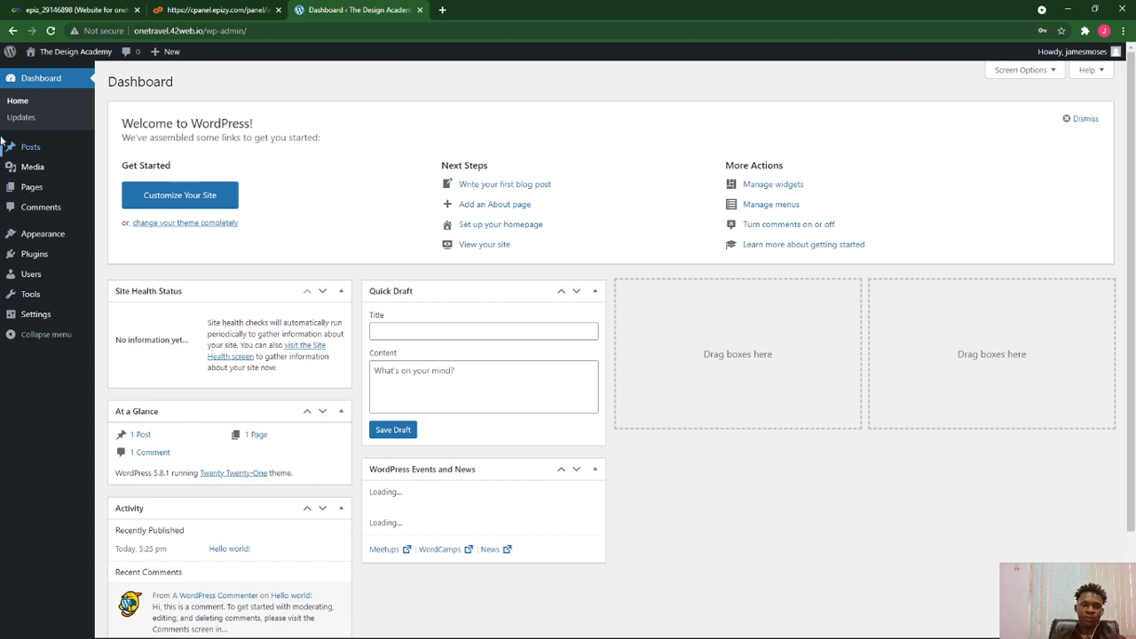
pyautogui.click(39, 148)
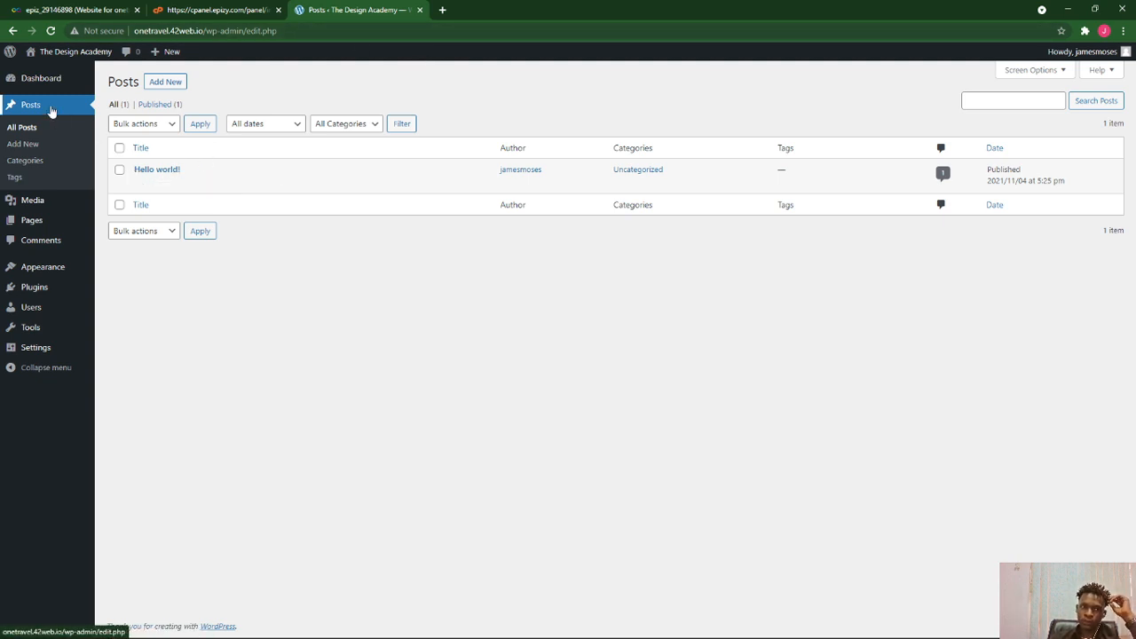
# - Trash the Hello world! post, leaving the Posts list empty
pyautogui.click(202, 187)
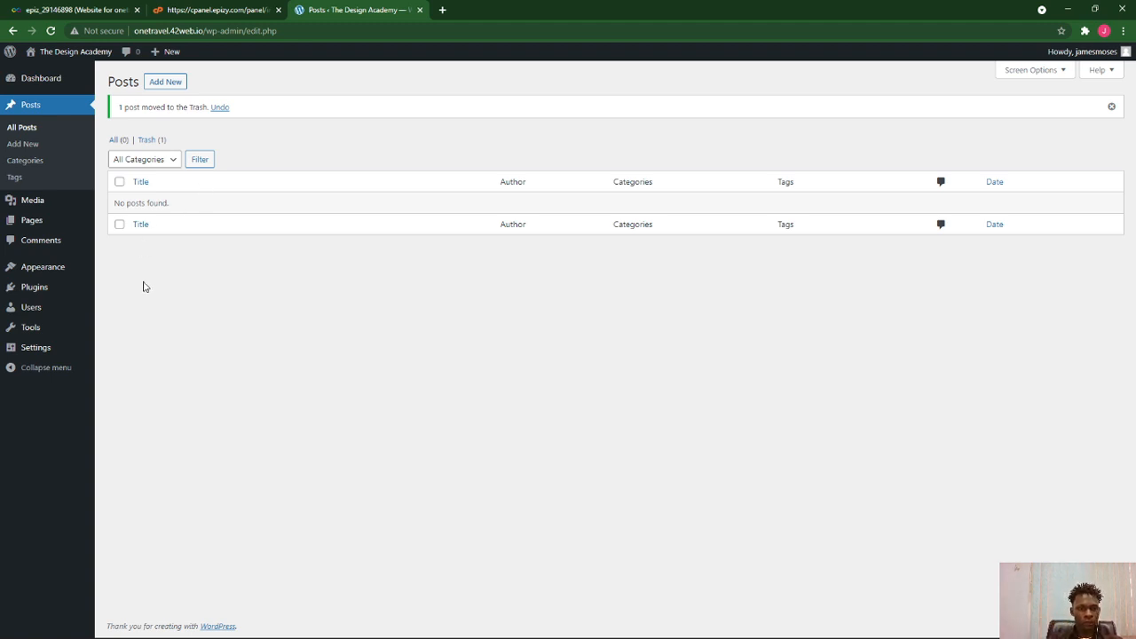
pyautogui.moveTo(51, 266)
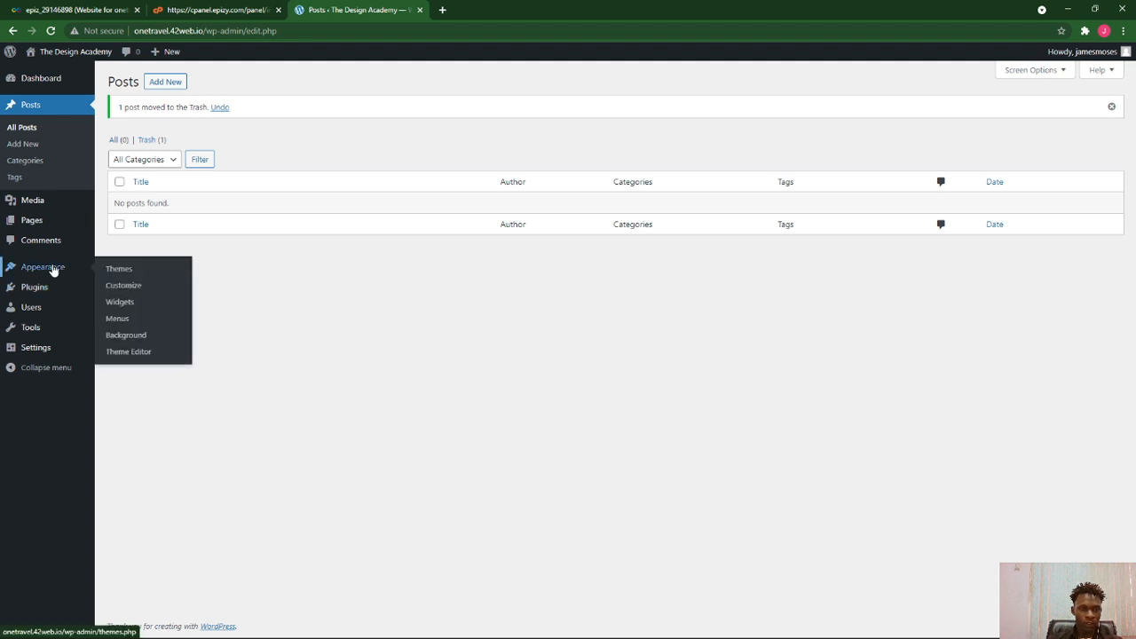
# - Open Customize > Site Identity with title The Design Academy and tagline 'Home of web and graphic design'
pyautogui.click(123, 286)
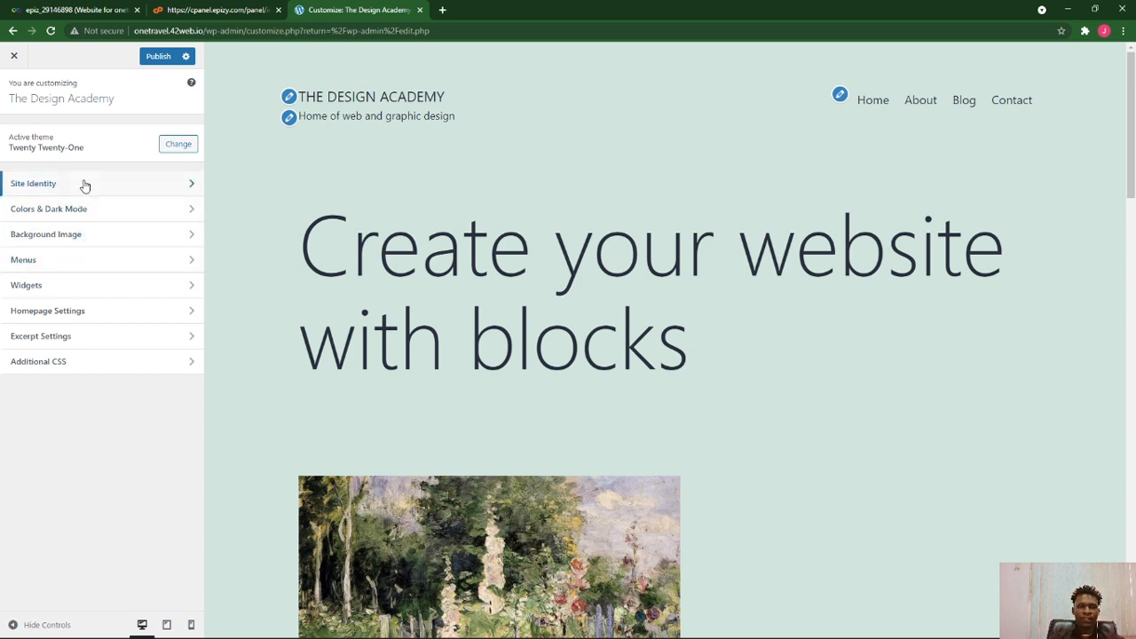
pyautogui.click(85, 184)
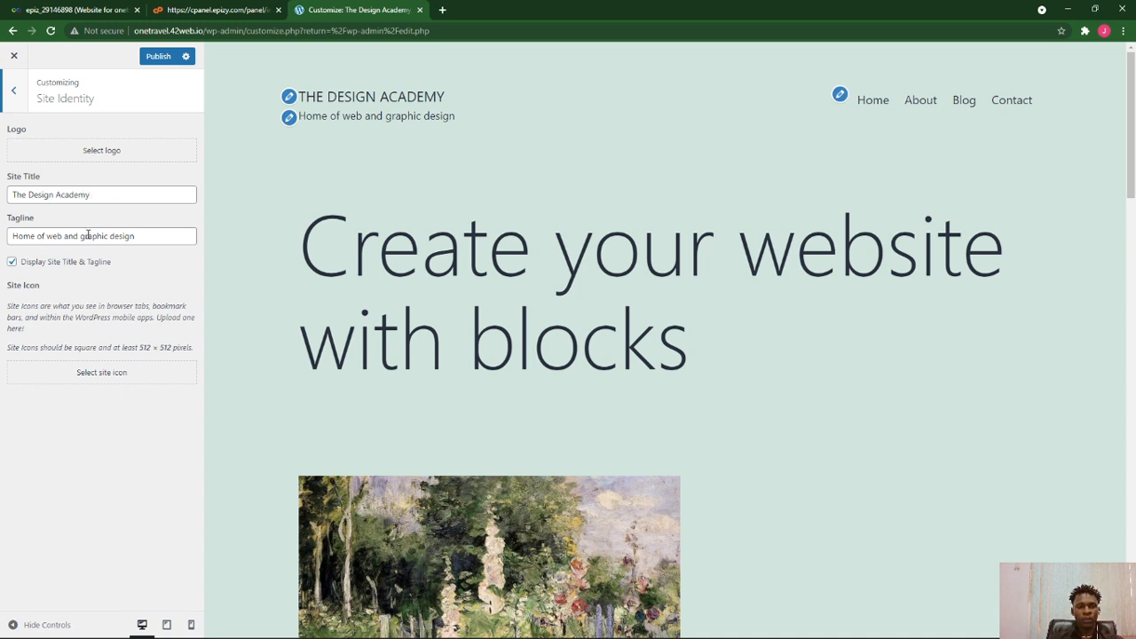
pyautogui.click(49, 236)
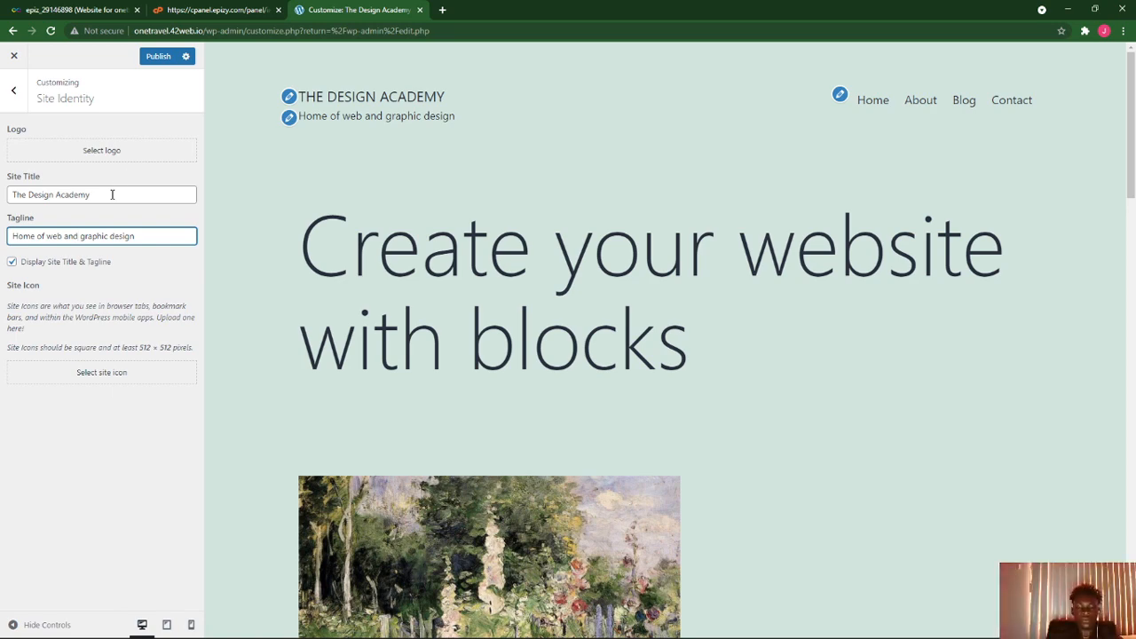
# - Switch over to OBS and then back to the customizer in Chrome
pyautogui.hotkey('alt', 'Tab')
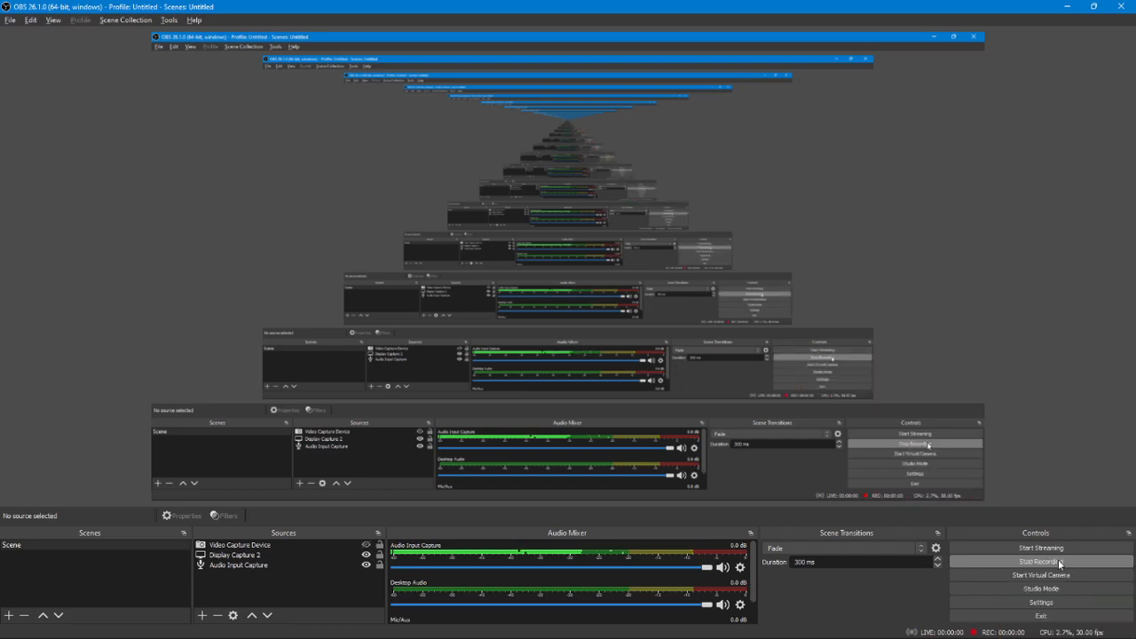
pyautogui.hotkey('alt', 'Tab')
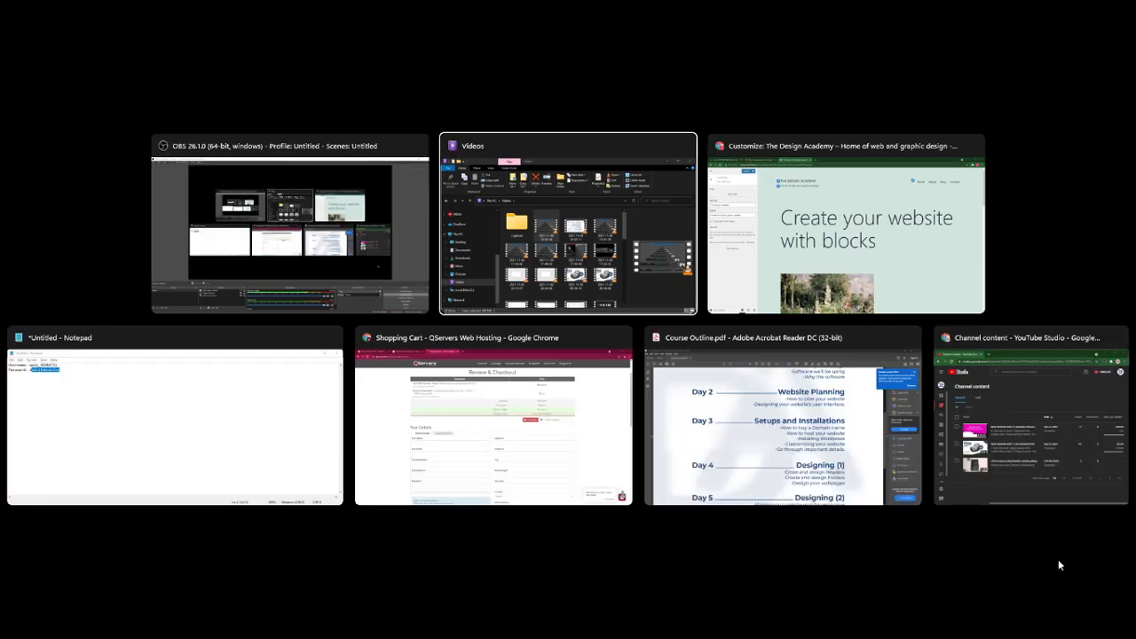
pyautogui.hotkey('alt', 'Tab')
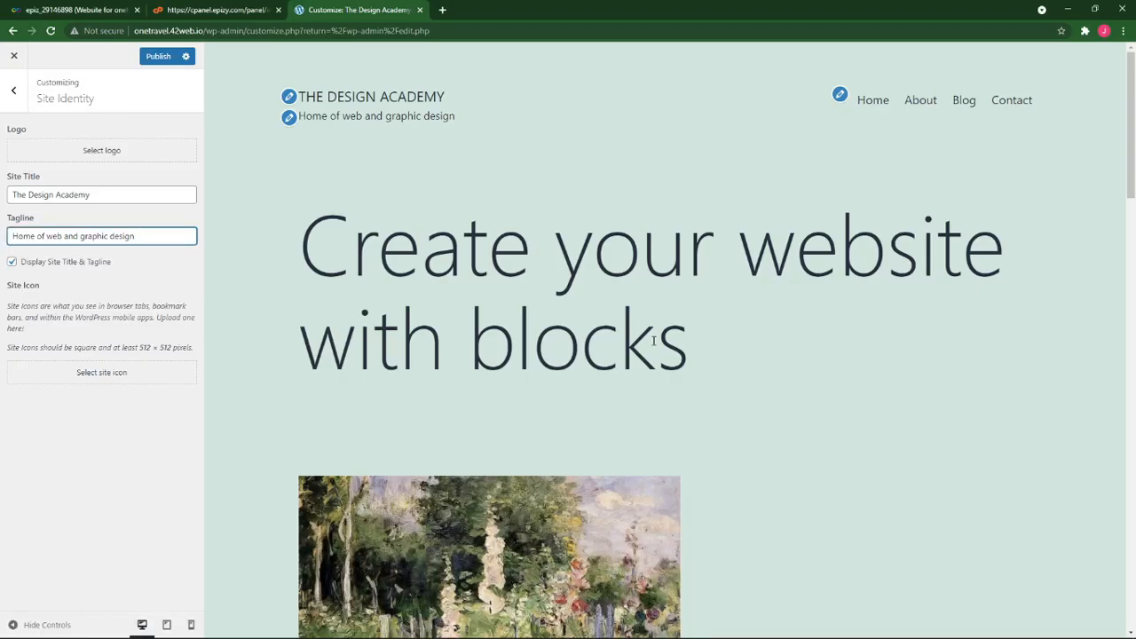
# - Reload the customizer, revisit Site Identity, then go back and open the Menus panel
pyautogui.click(53, 31)
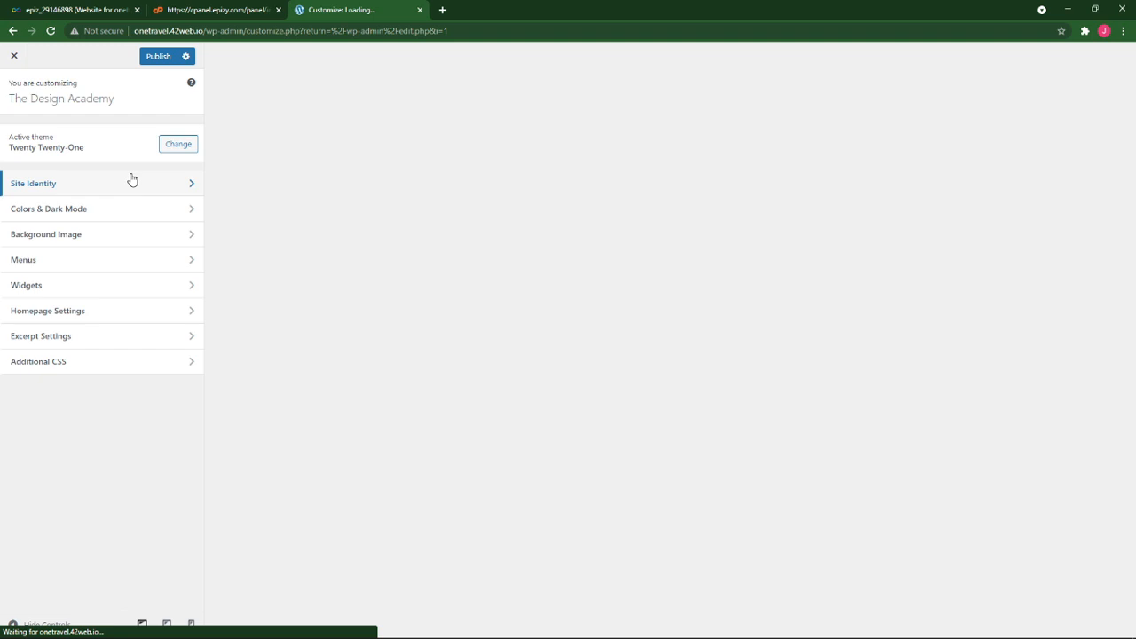
pyautogui.click(131, 181)
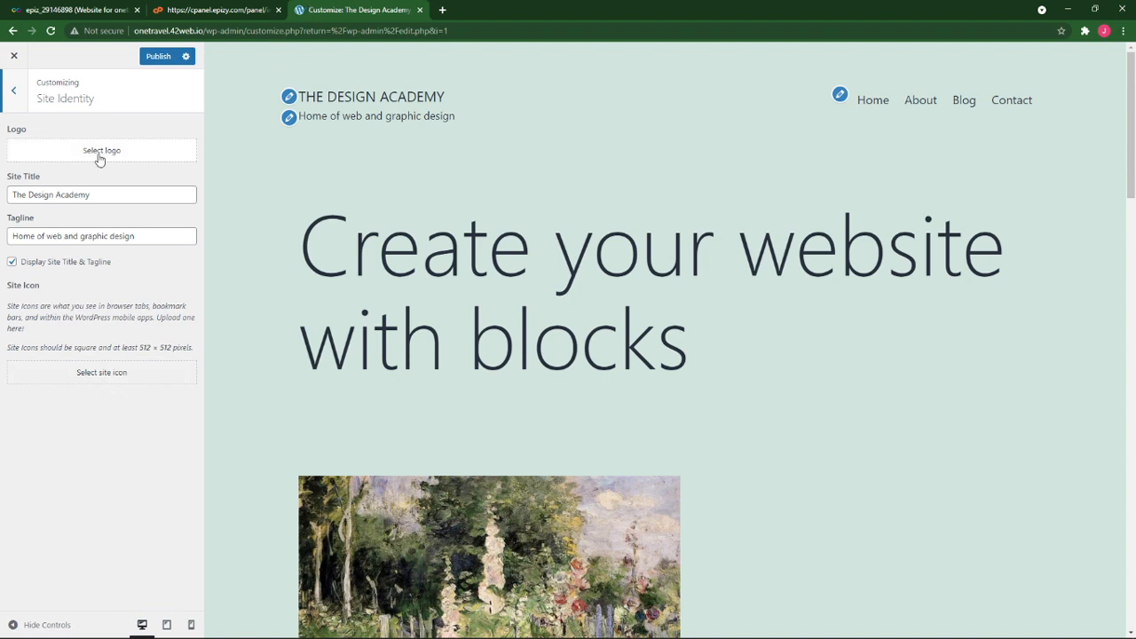
pyautogui.click(25, 92)
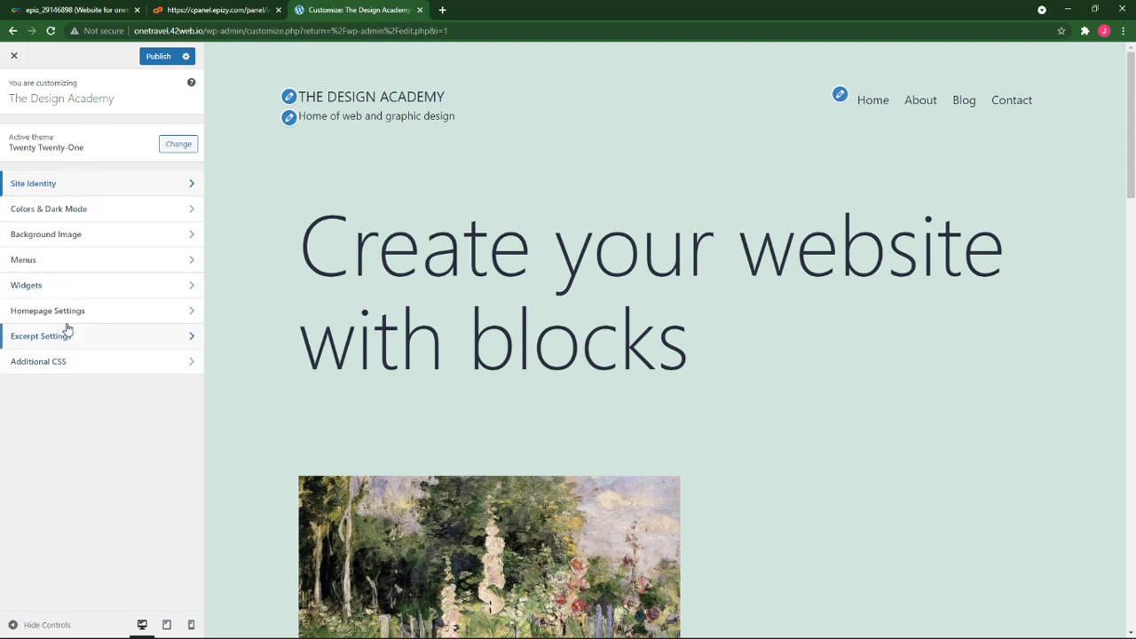
pyautogui.click(87, 266)
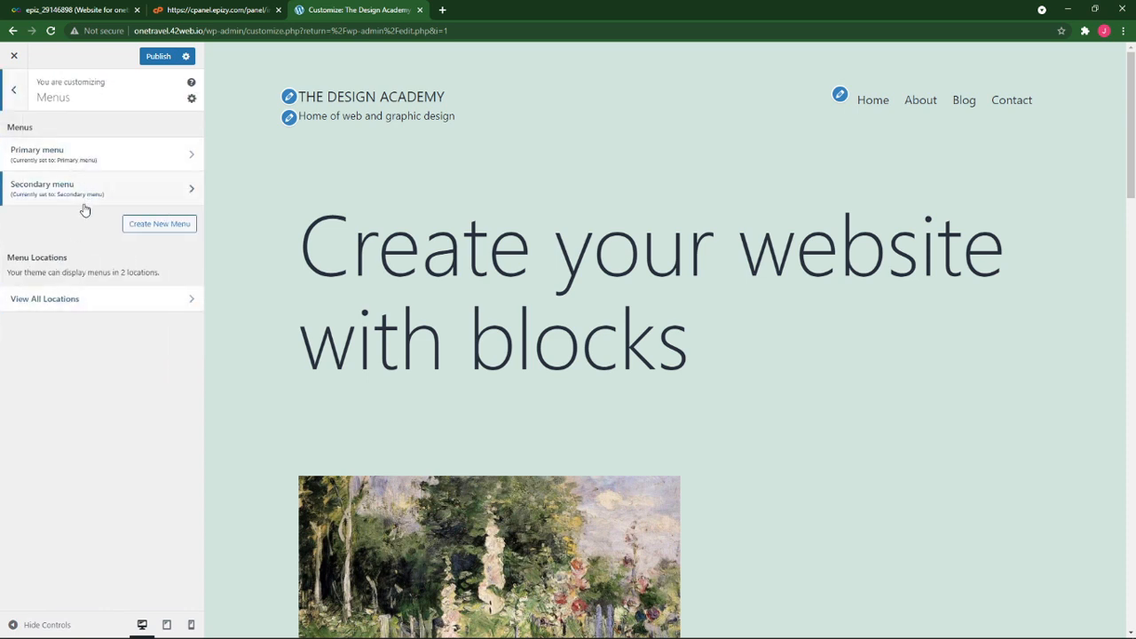
# - Close the customizer and accept the leave-page warning, discarding unsaved changes
pyautogui.click(15, 56)
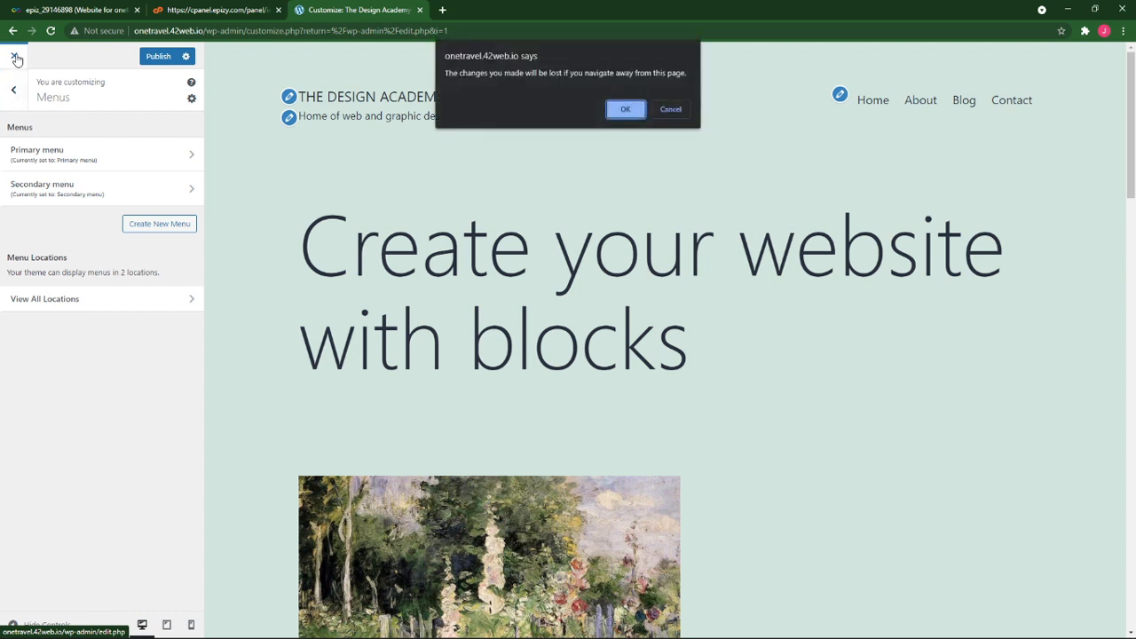
pyautogui.click(630, 110)
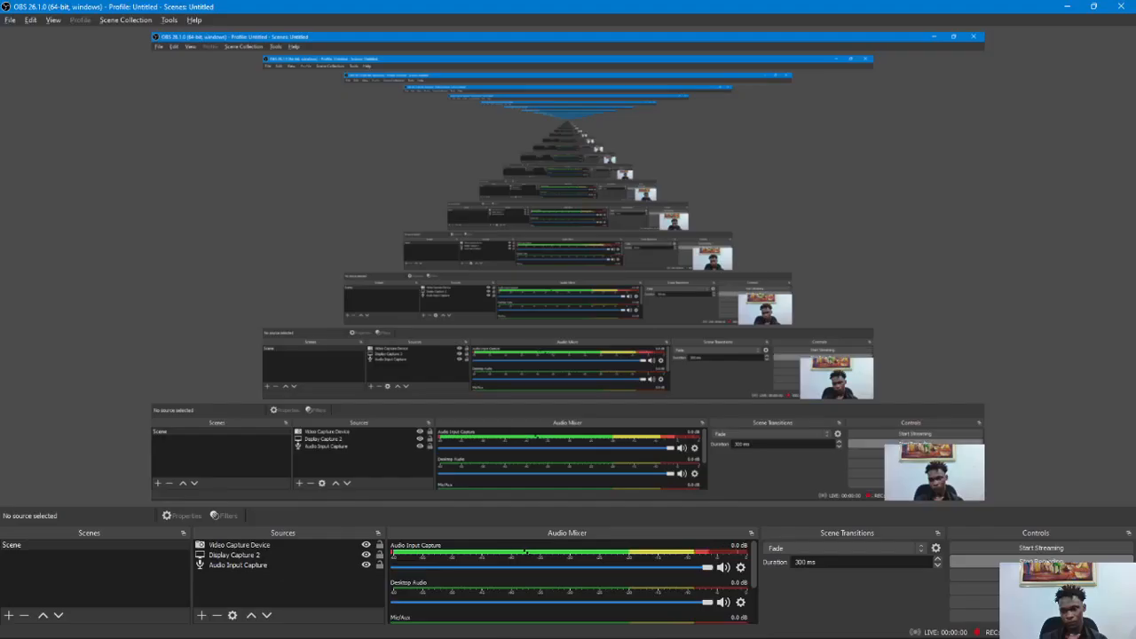
# - Switch from OBS back to the Chrome window
pyautogui.hotkey('alt', 'Tab')
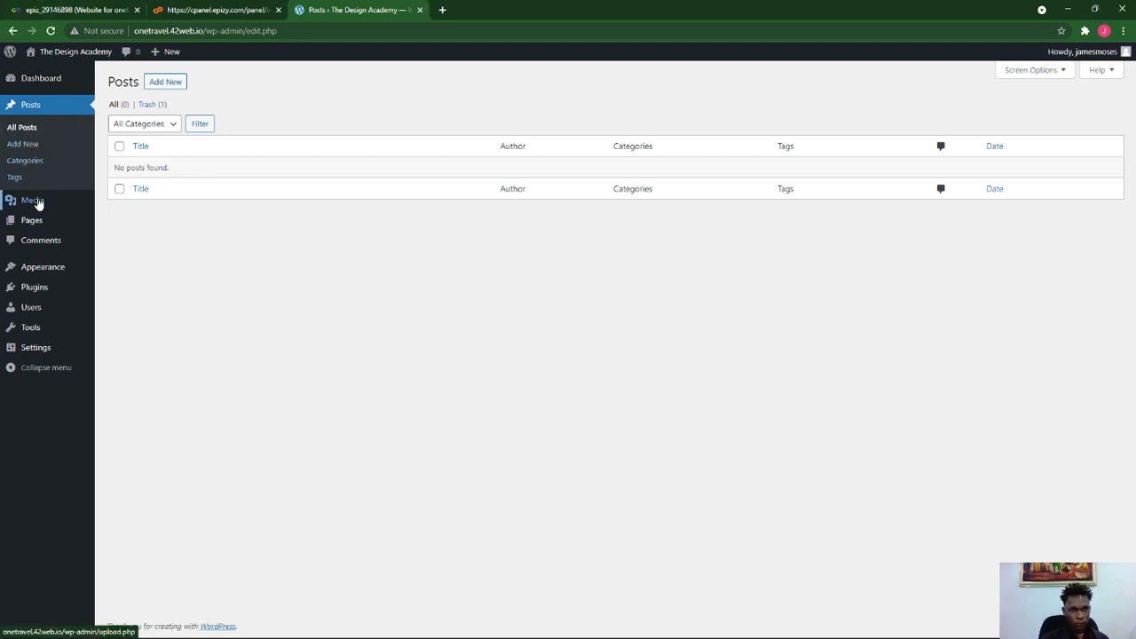
# - Select all pages and bulk-move Privacy Policy and Sample Page to the Trash
pyautogui.moveTo(36, 208)
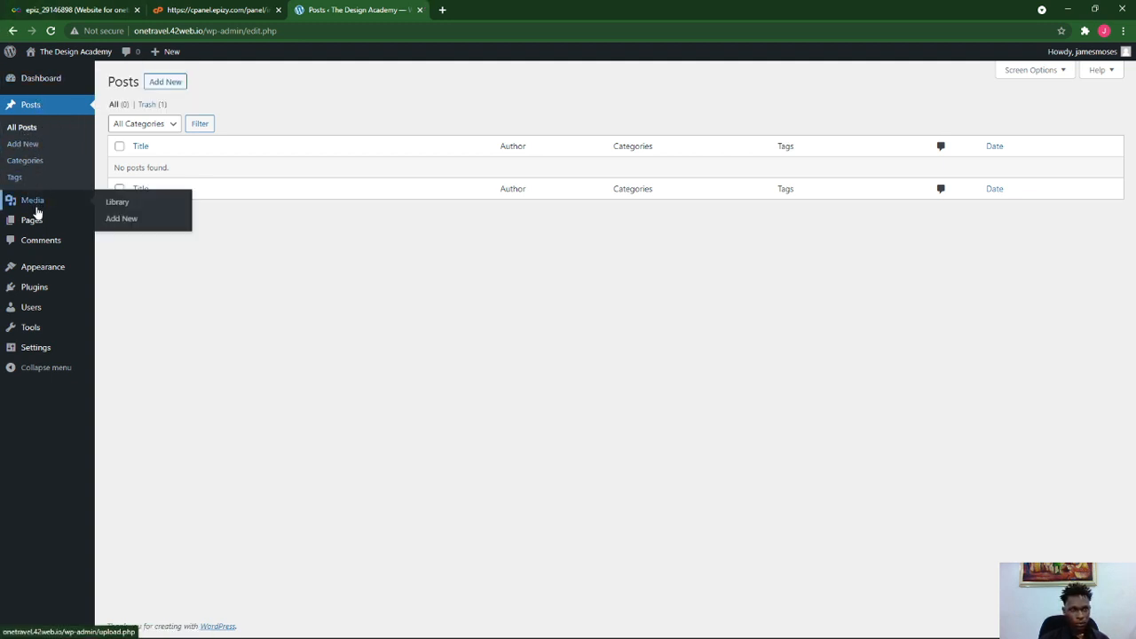
pyautogui.click(40, 226)
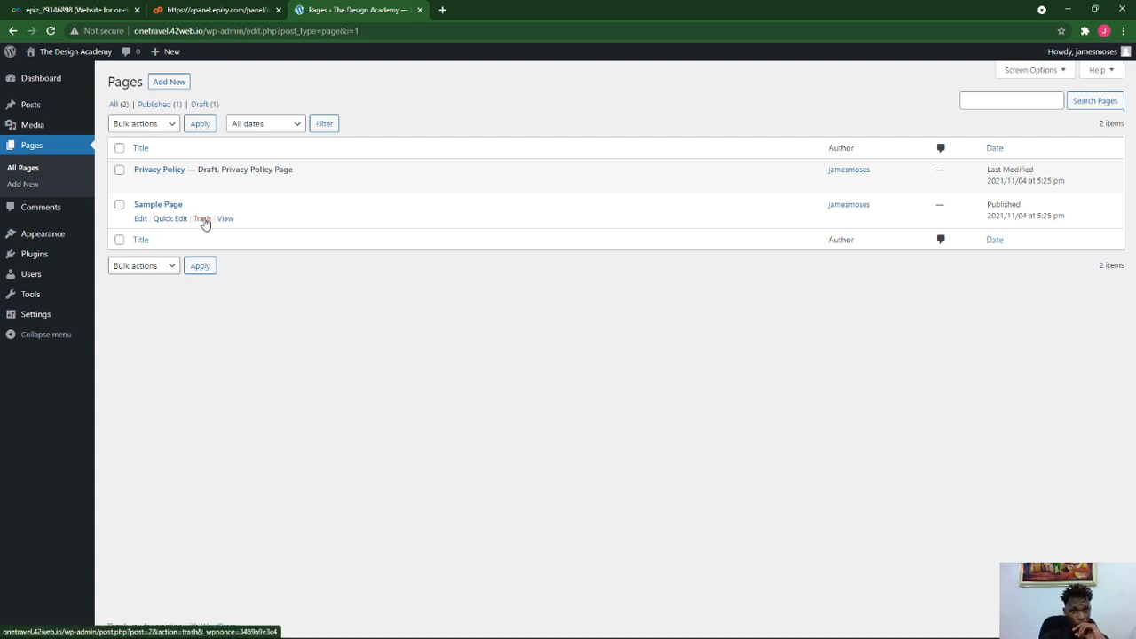
pyautogui.click(119, 147)
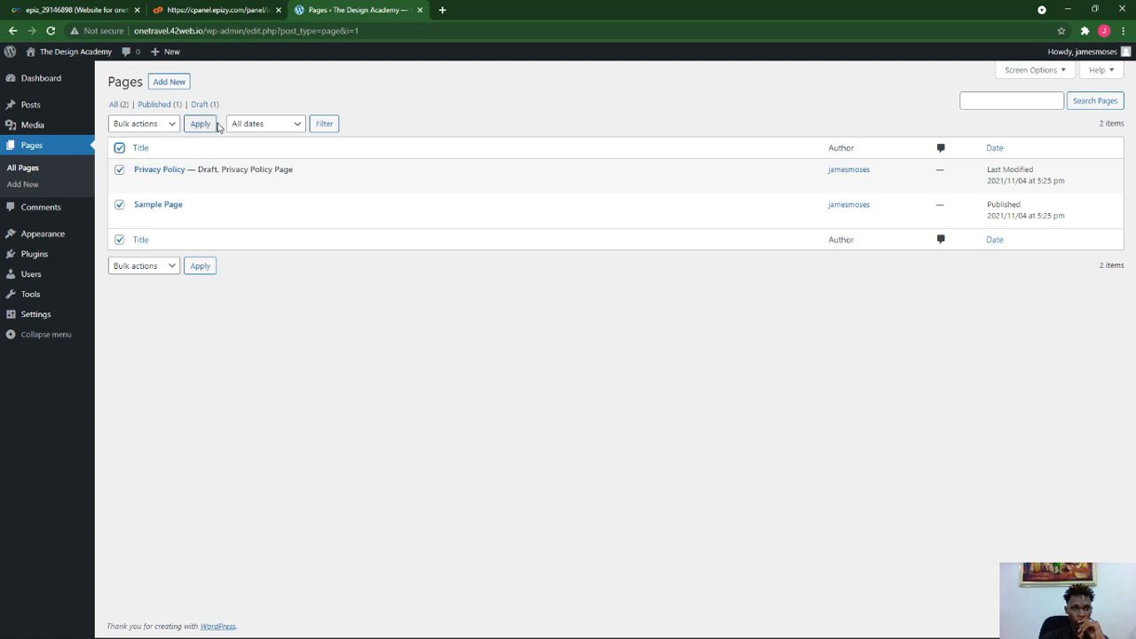
pyautogui.click(173, 129)
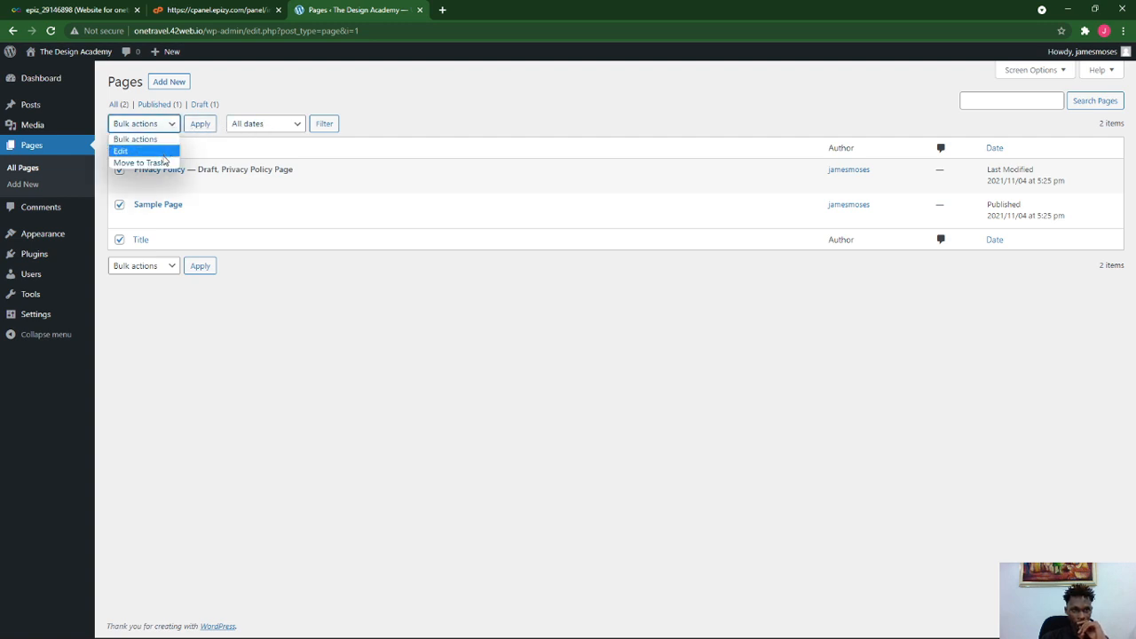
pyautogui.click(151, 162)
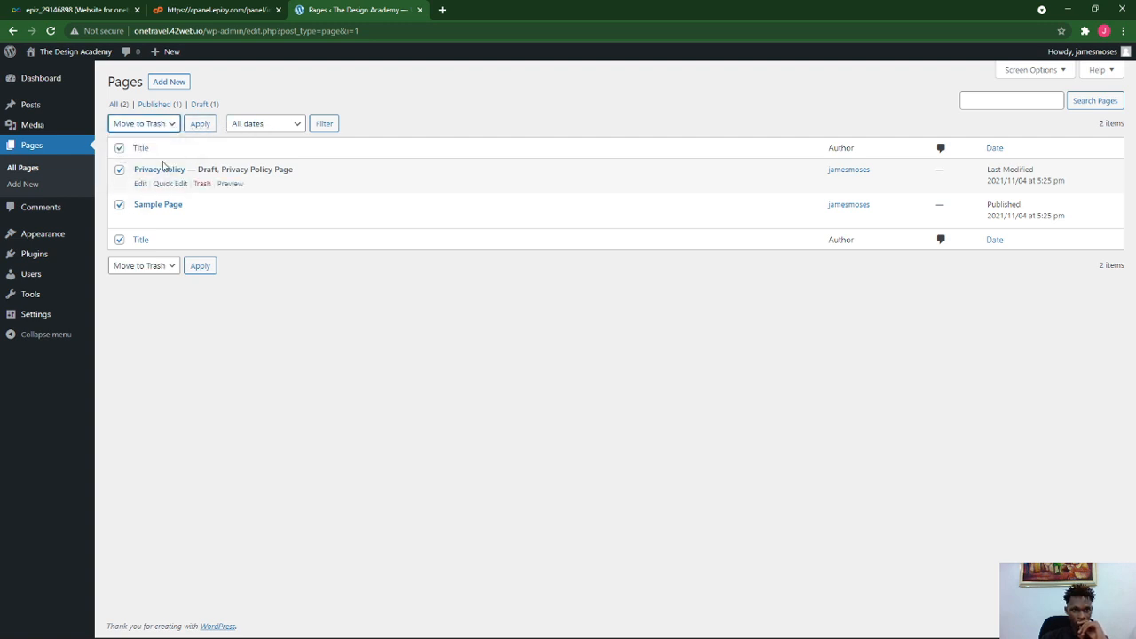
pyautogui.click(199, 124)
pyautogui.hotkey('alt', 'Tab')
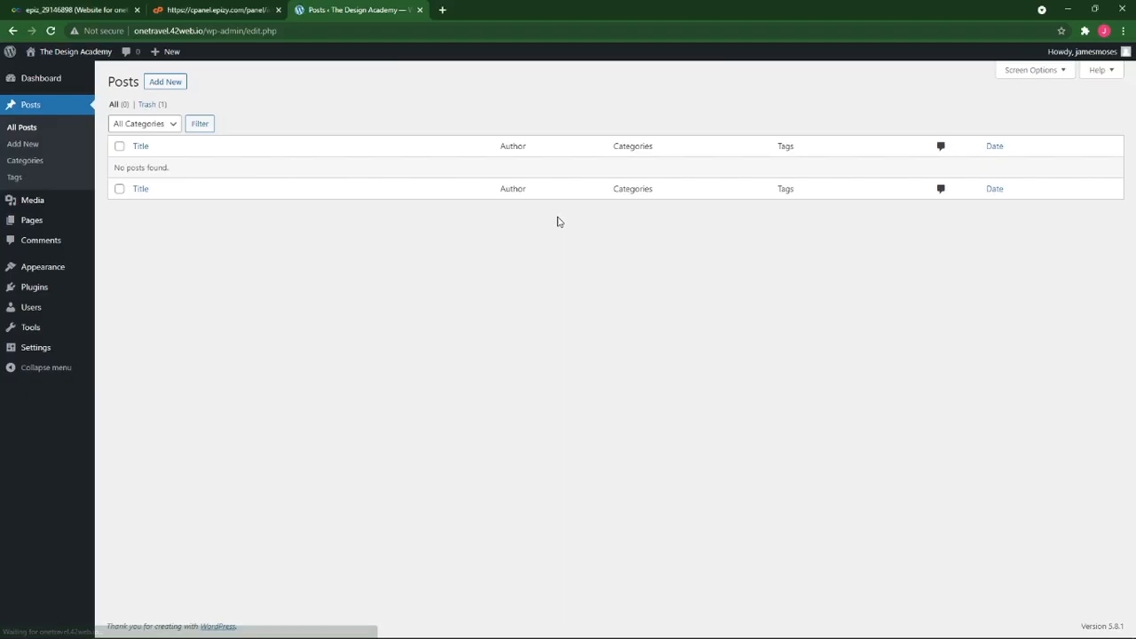
pyautogui.hotkey('alt', 'Tab')
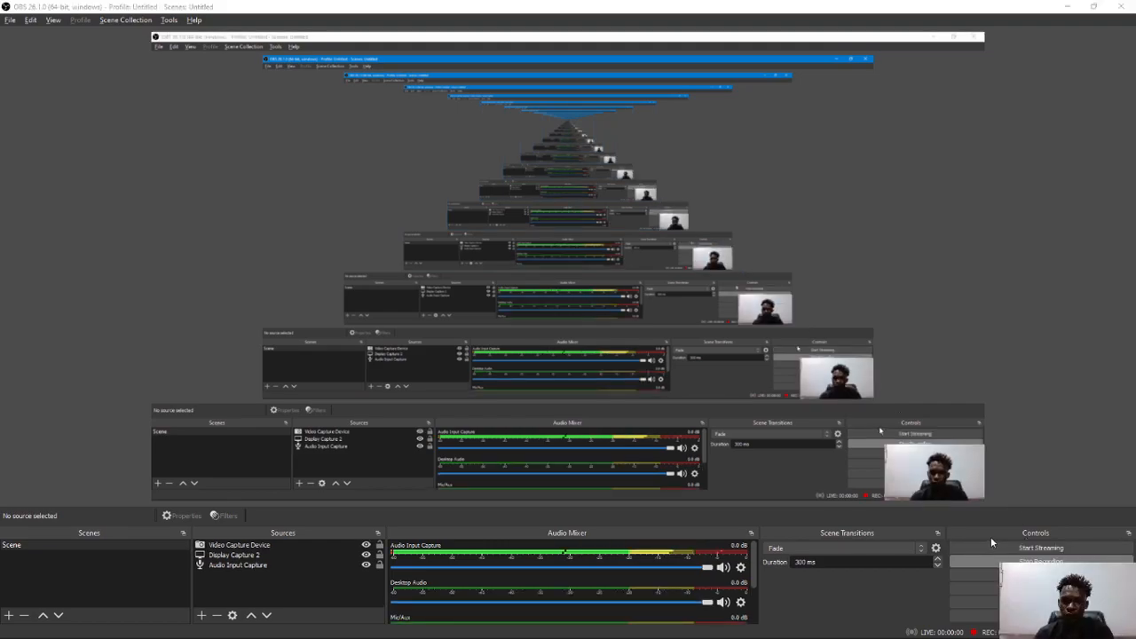
pyautogui.hotkey('alt', 'Tab')
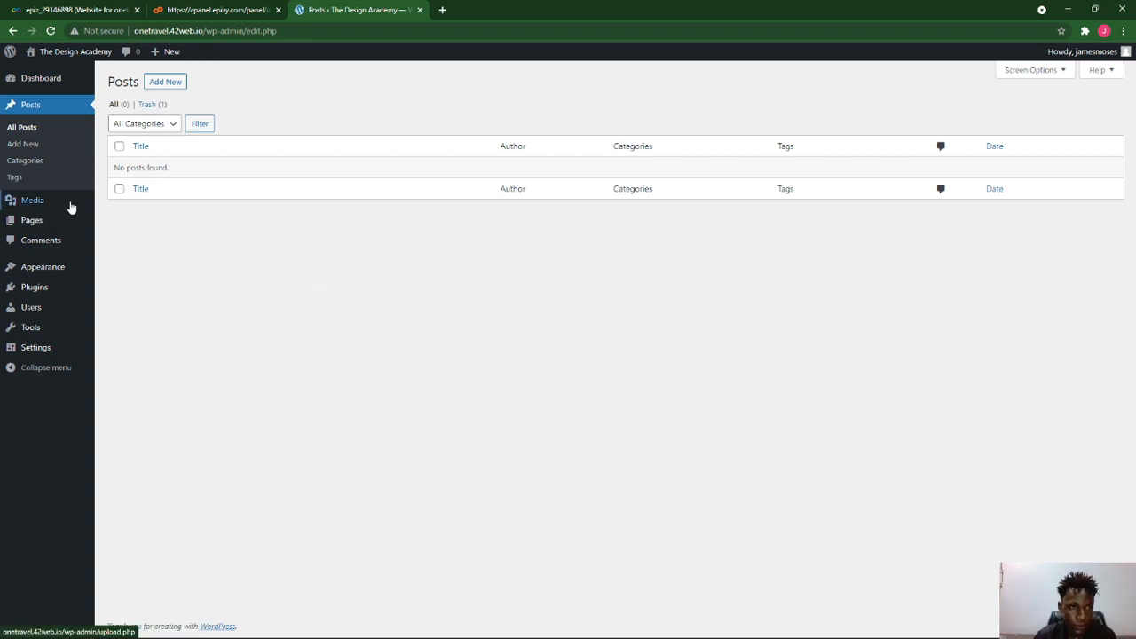
# - Check All Pages and the Trash (2) view, confirming both default pages are trashed
pyautogui.moveTo(38, 221)
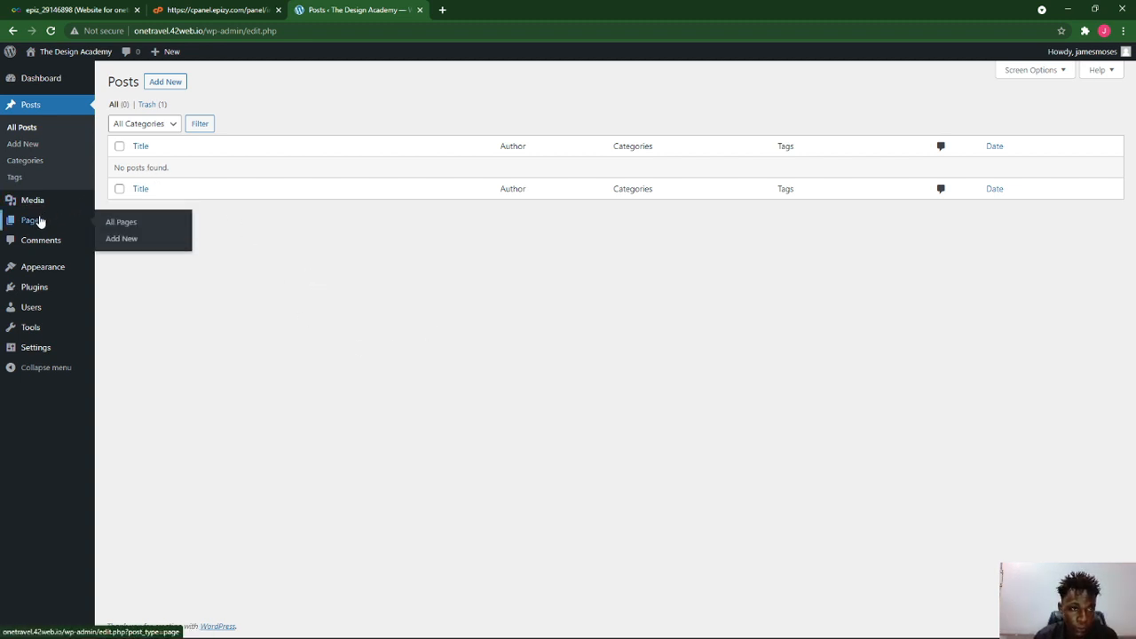
pyautogui.click(119, 224)
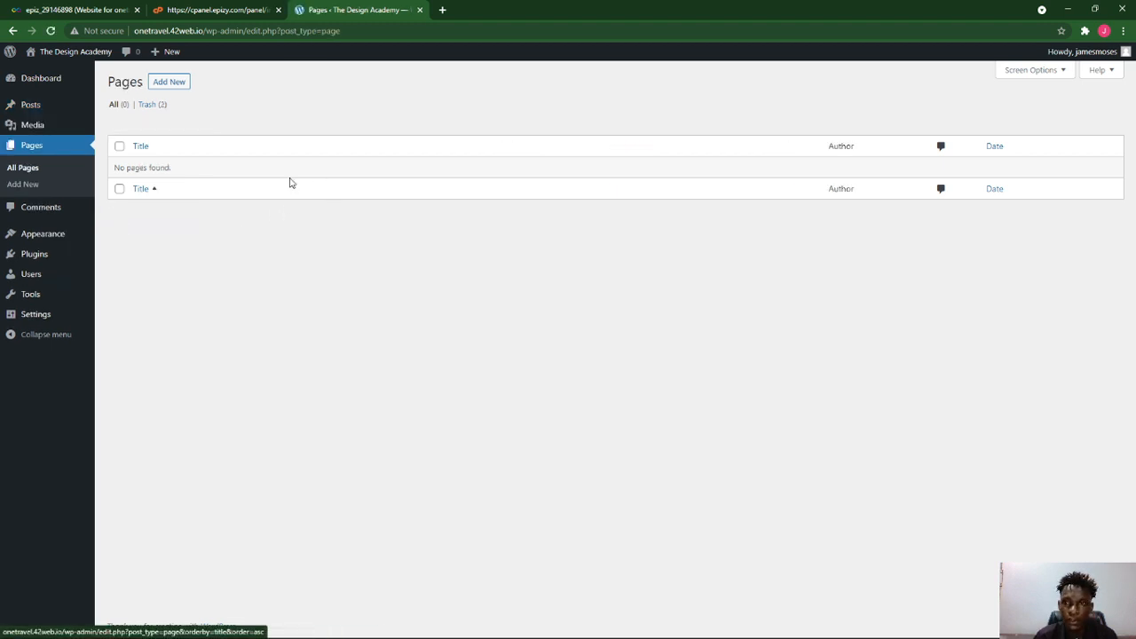
pyautogui.click(147, 105)
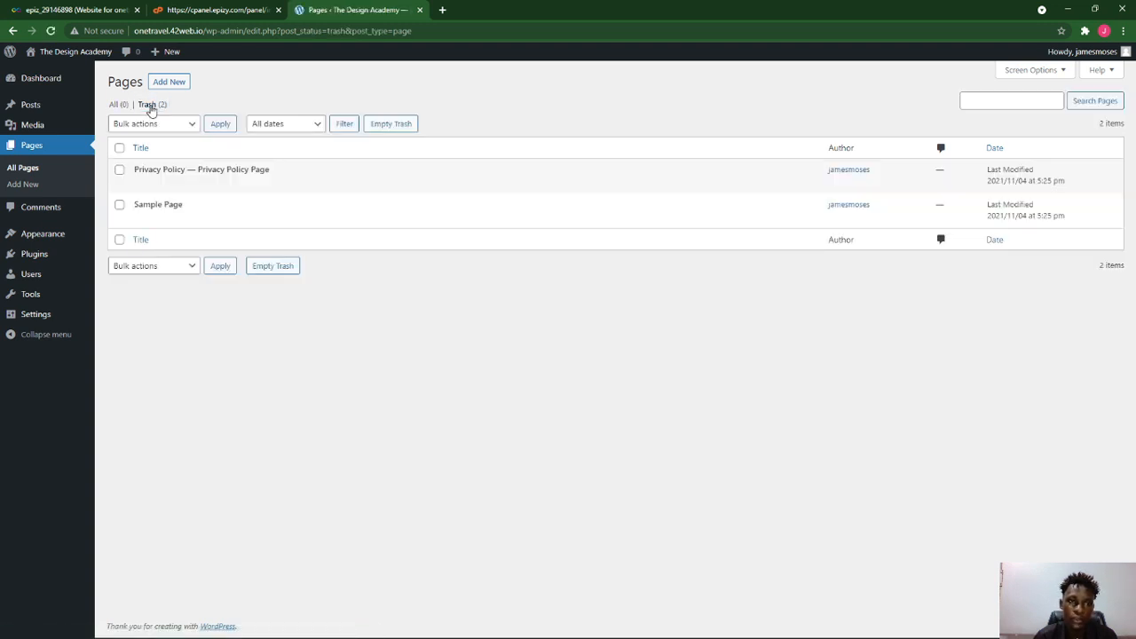
pyautogui.click(118, 105)
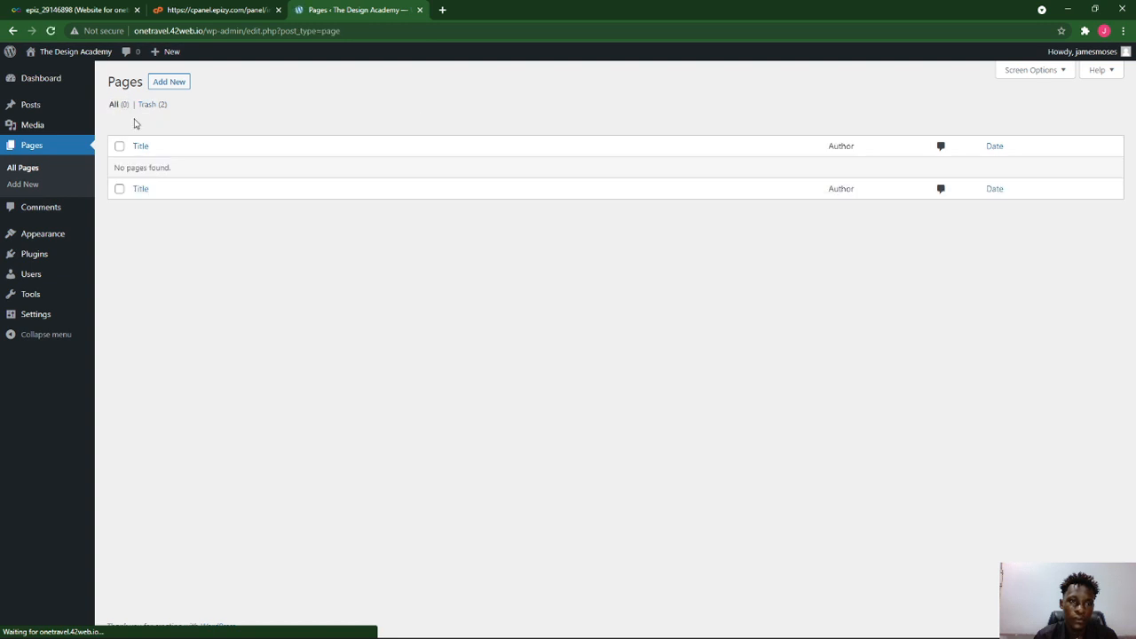
pyautogui.moveTo(32, 130)
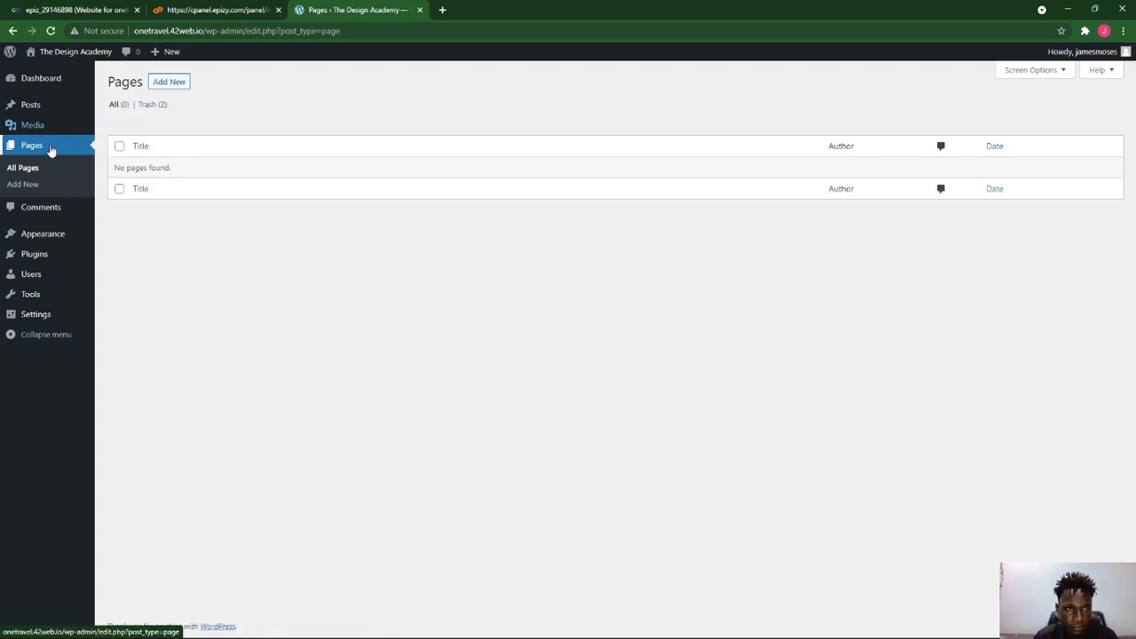
pyautogui.moveTo(56, 250)
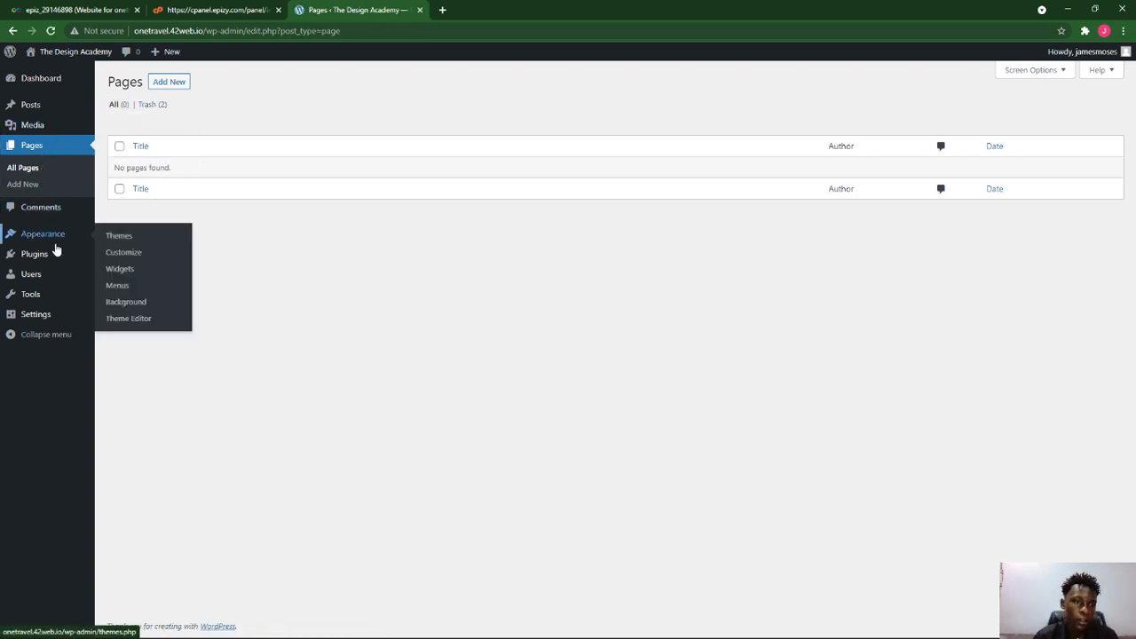
# - Go to Appearance > Themes and choose Add New Theme
pyautogui.click(130, 244)
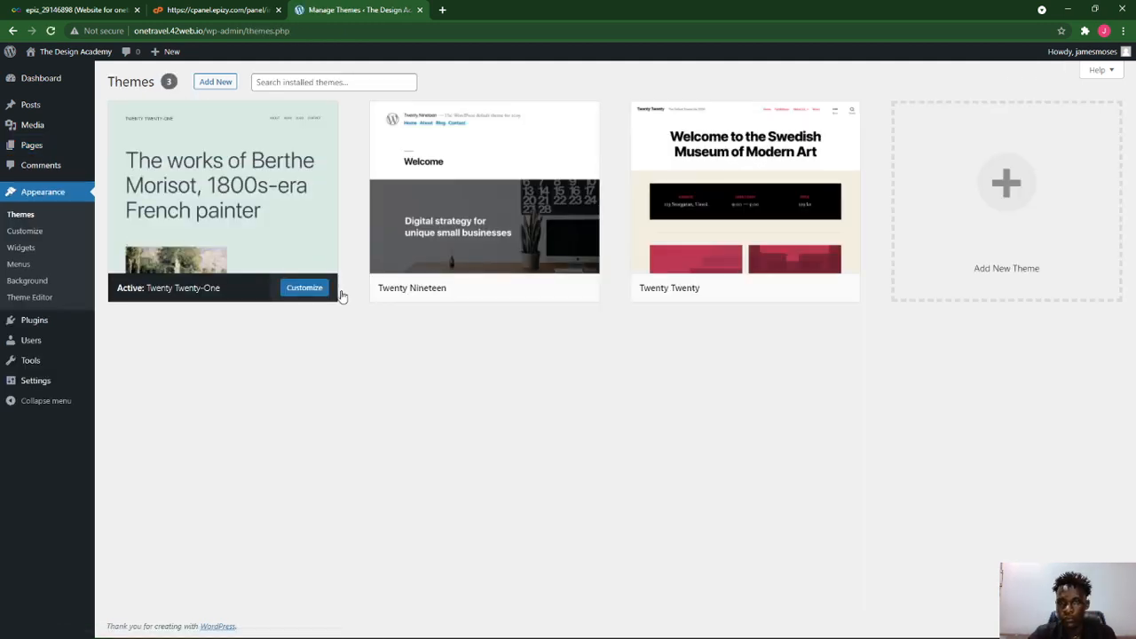
pyautogui.click(1046, 219)
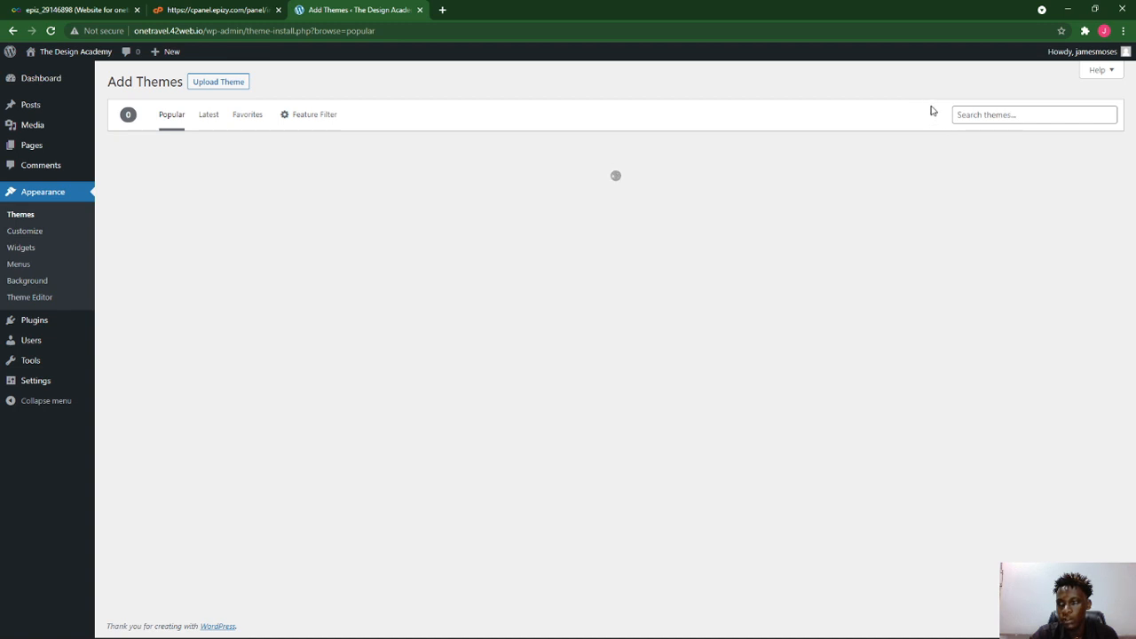
# - Search the theme directory for 'Astr' and open the Astra theme's Details & Preview
pyautogui.click(967, 118)
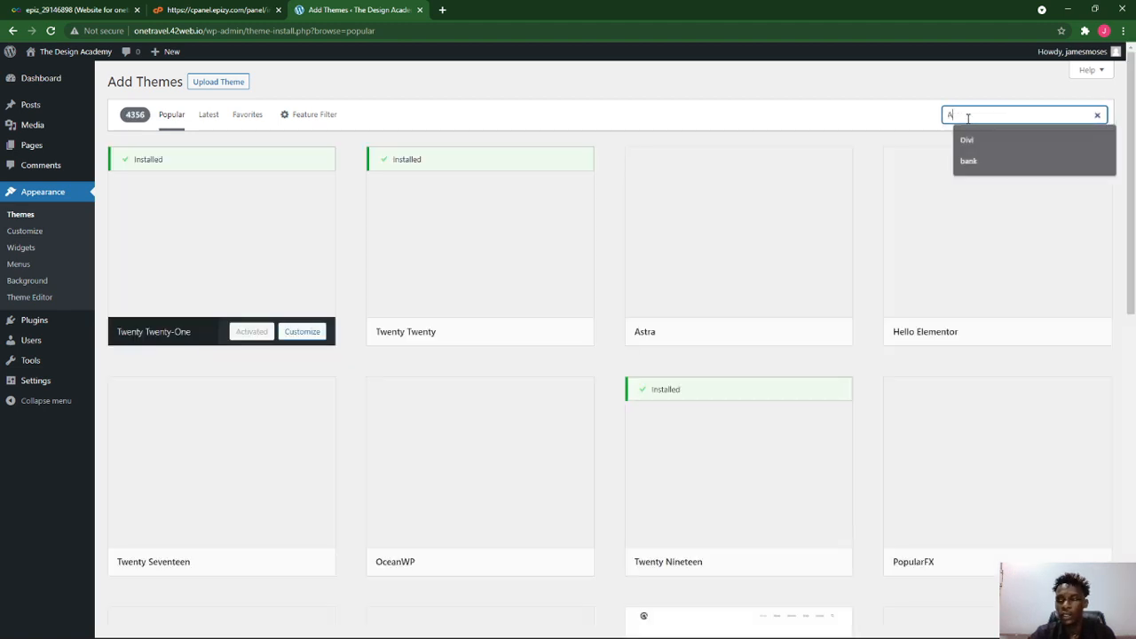
pyautogui.write('Astra')
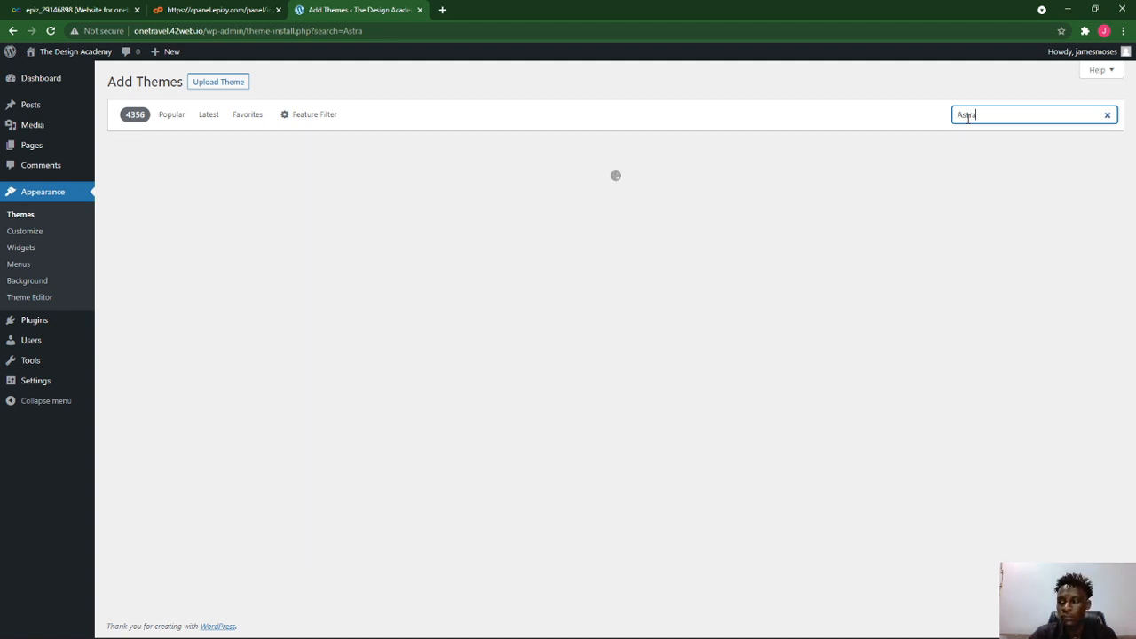
pyautogui.press('BackSpace')
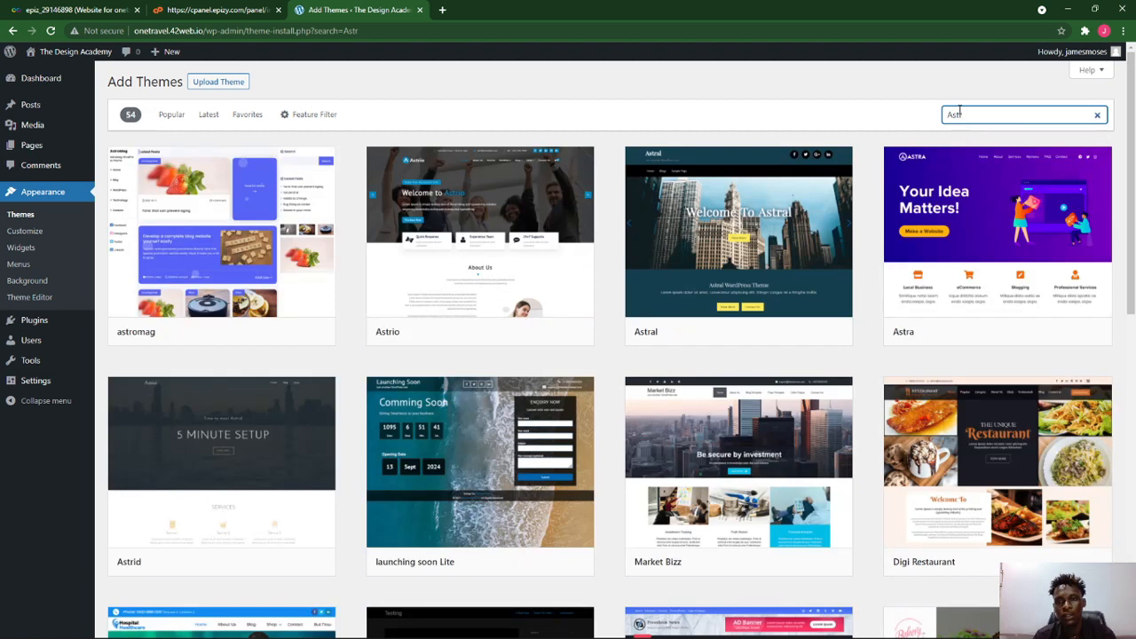
pyautogui.moveTo(965, 161)
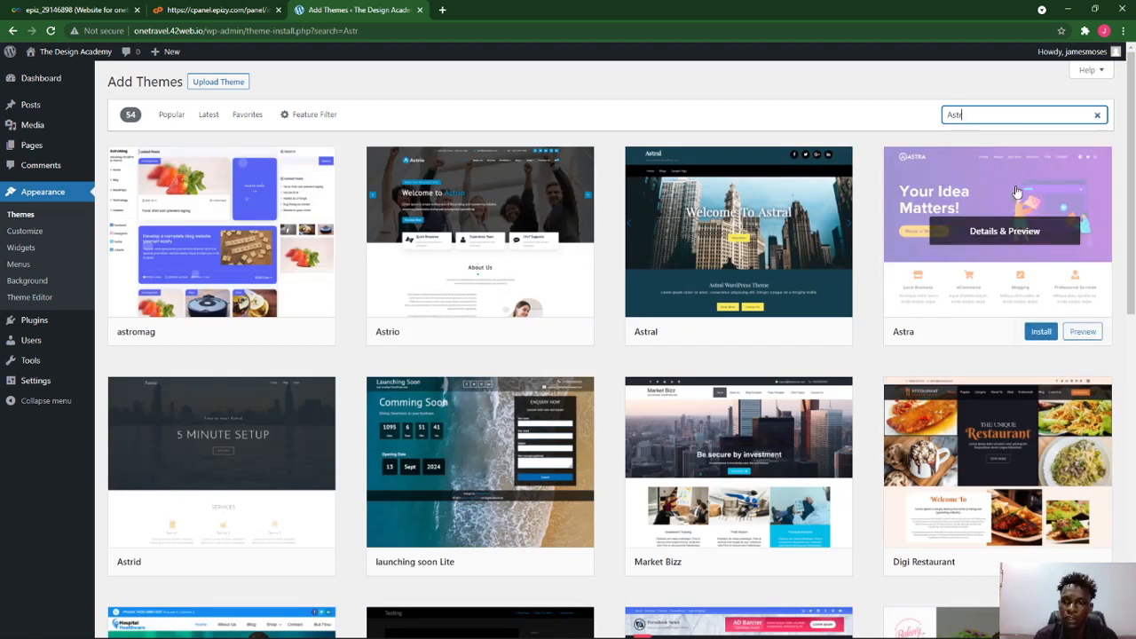
pyautogui.click(1040, 294)
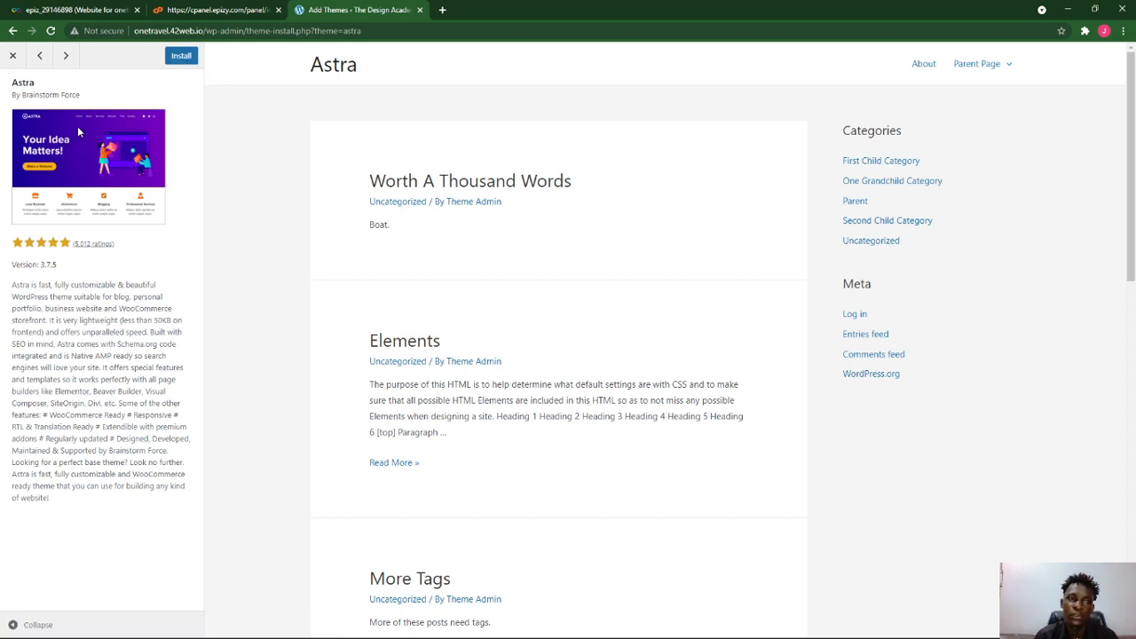
# - Install the Astra theme and close its preview to return to the 'Astr' results
pyautogui.click(183, 61)
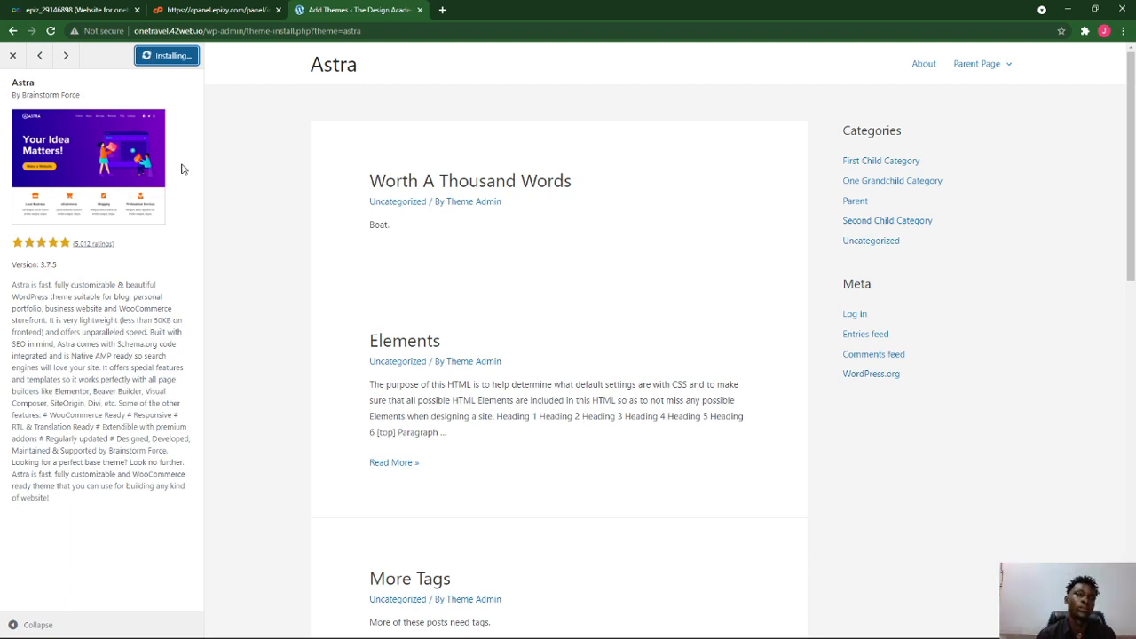
pyautogui.click(13, 58)
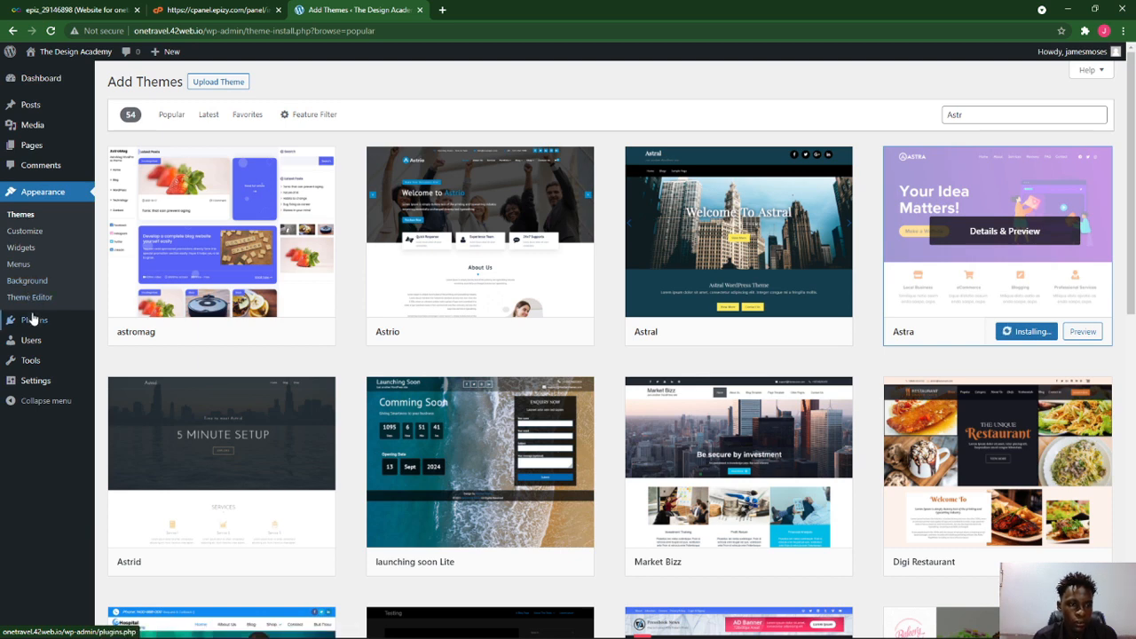
# - Leave the Themes page and list the installed plugins, Akismet Anti-Spam 4.2.1 and Hello Dolly 1.7.2
pyautogui.moveTo(41, 317)
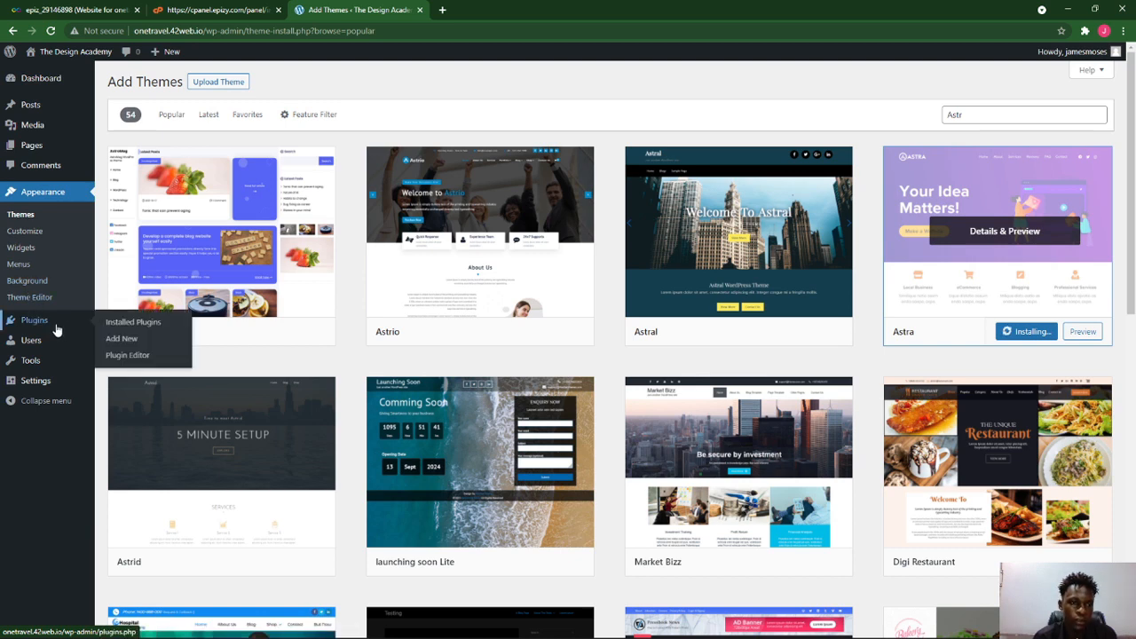
pyautogui.click(39, 321)
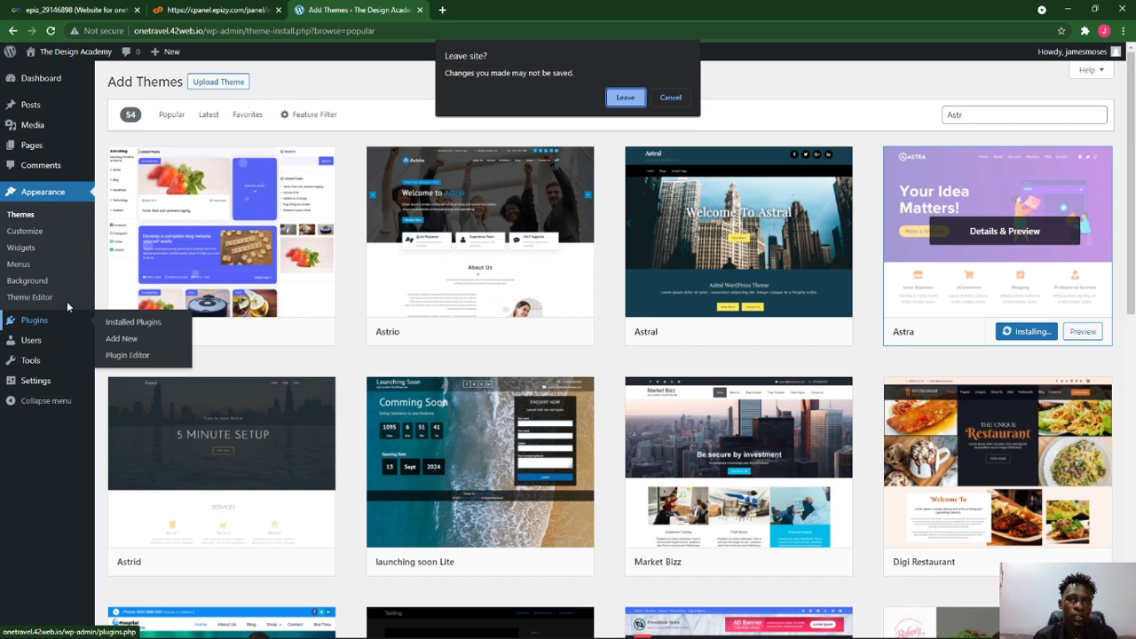
pyautogui.click(626, 98)
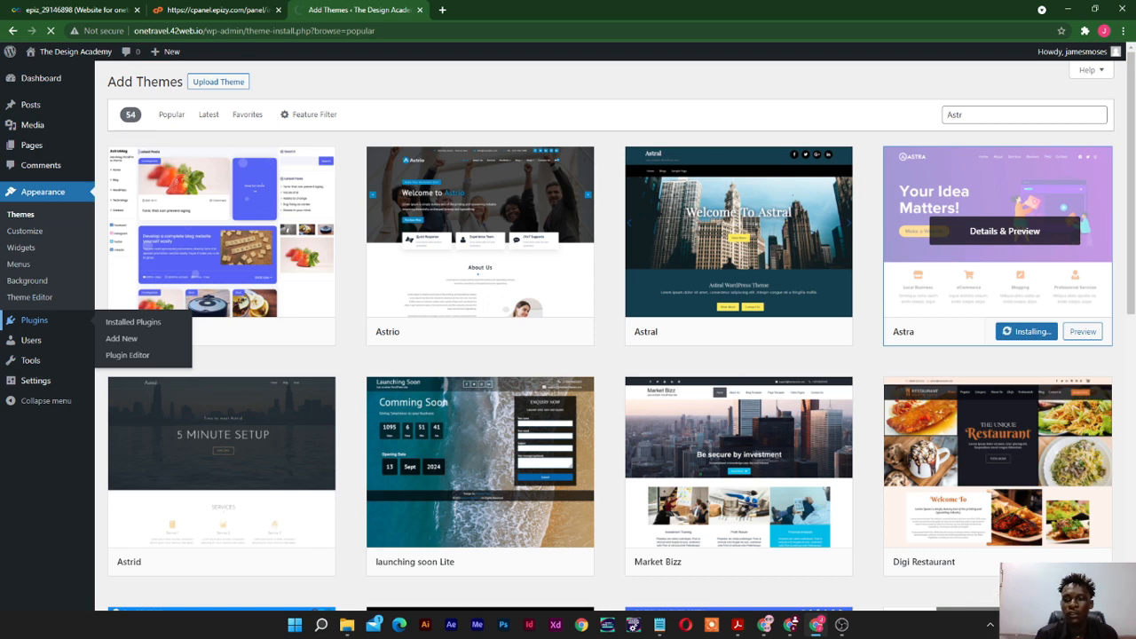
pyautogui.click(133, 321)
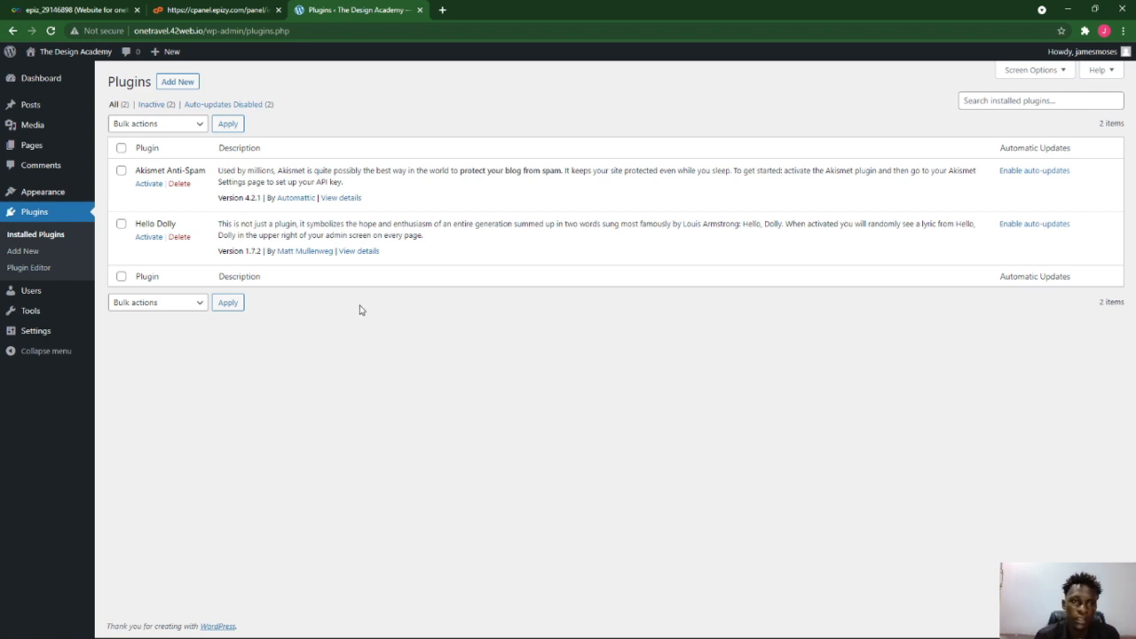
# - Search Add Plugins for 'Elementor', bringing up 1,036 results led by Elementor Website Builder
pyautogui.click(177, 82)
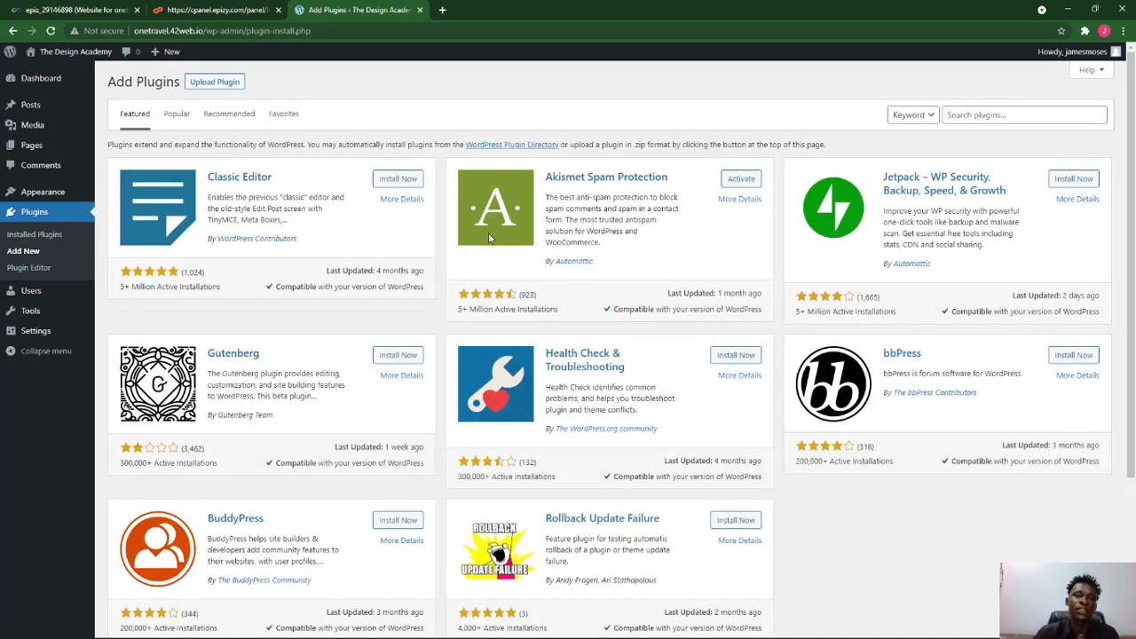
pyautogui.click(1020, 116)
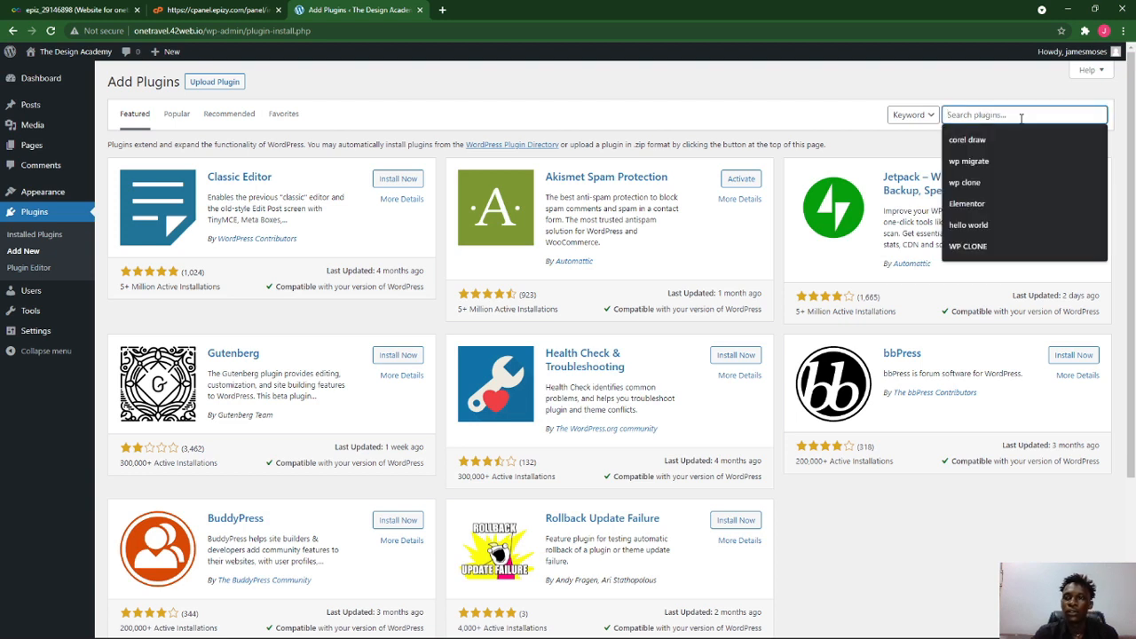
pyautogui.write('Ele')
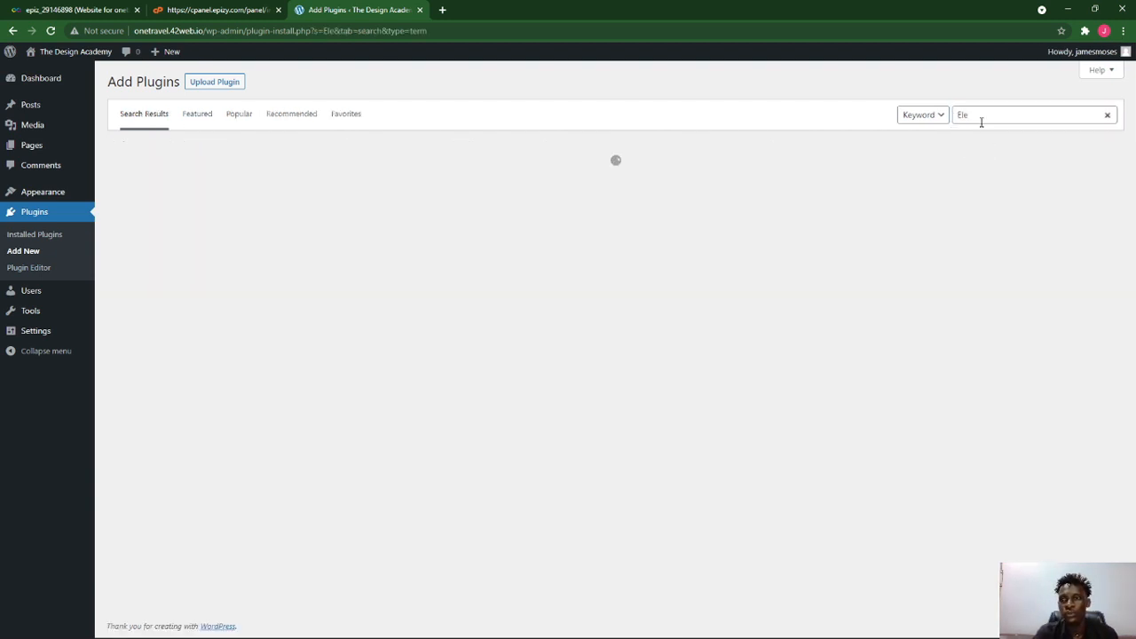
pyautogui.click(990, 117)
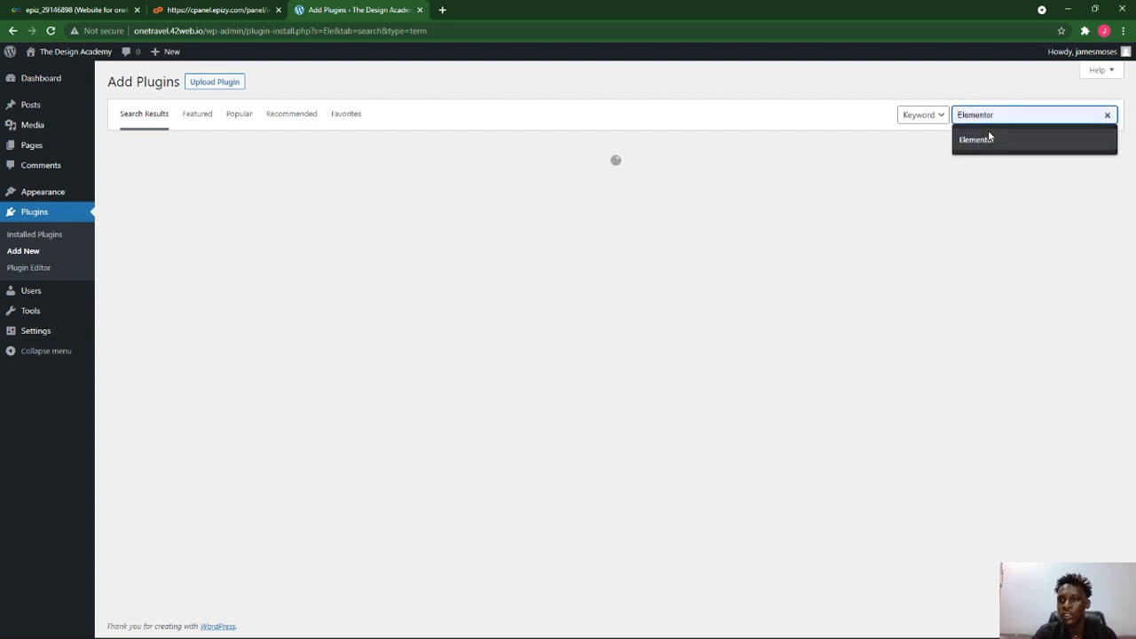
pyautogui.click(990, 140)
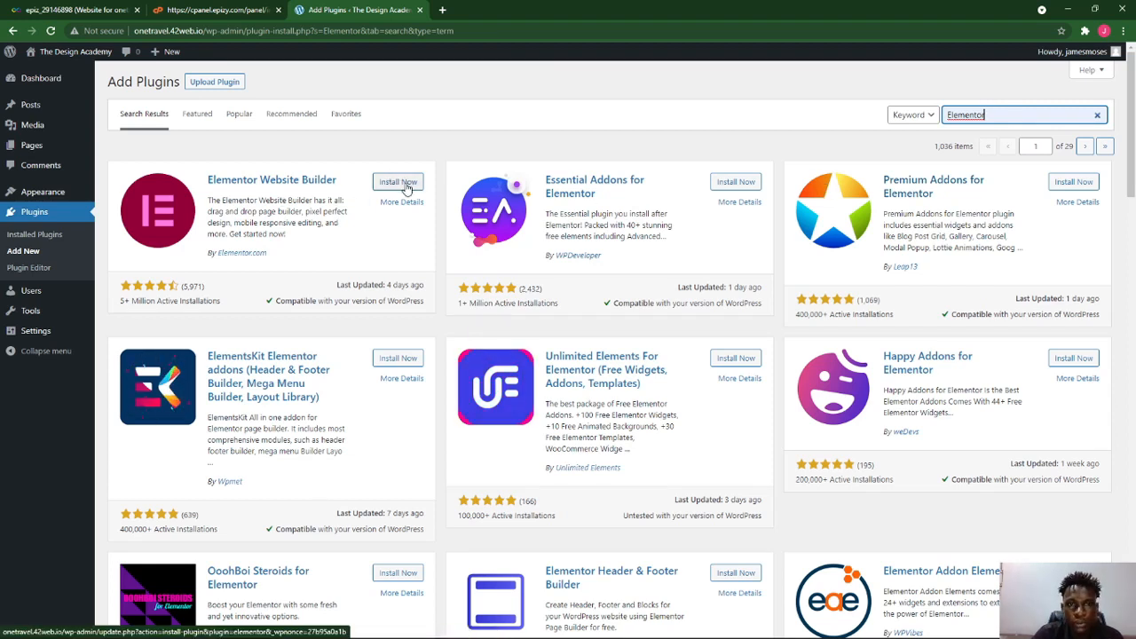
# - Begin installing Elementor Website Builder from its card in the Elementor search results
pyautogui.click(402, 183)
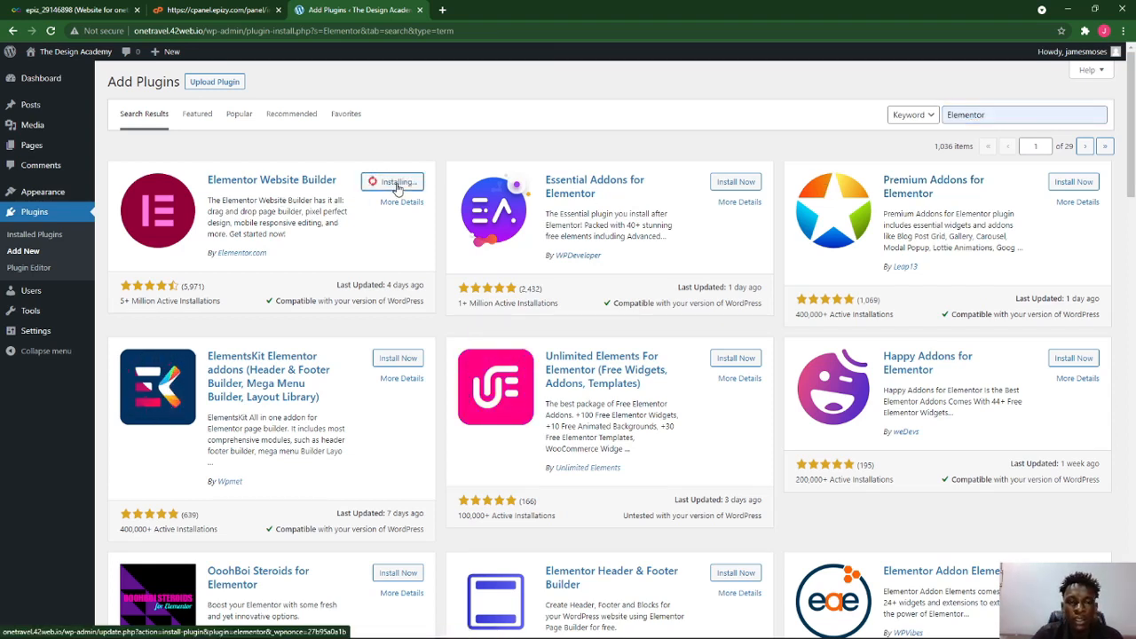